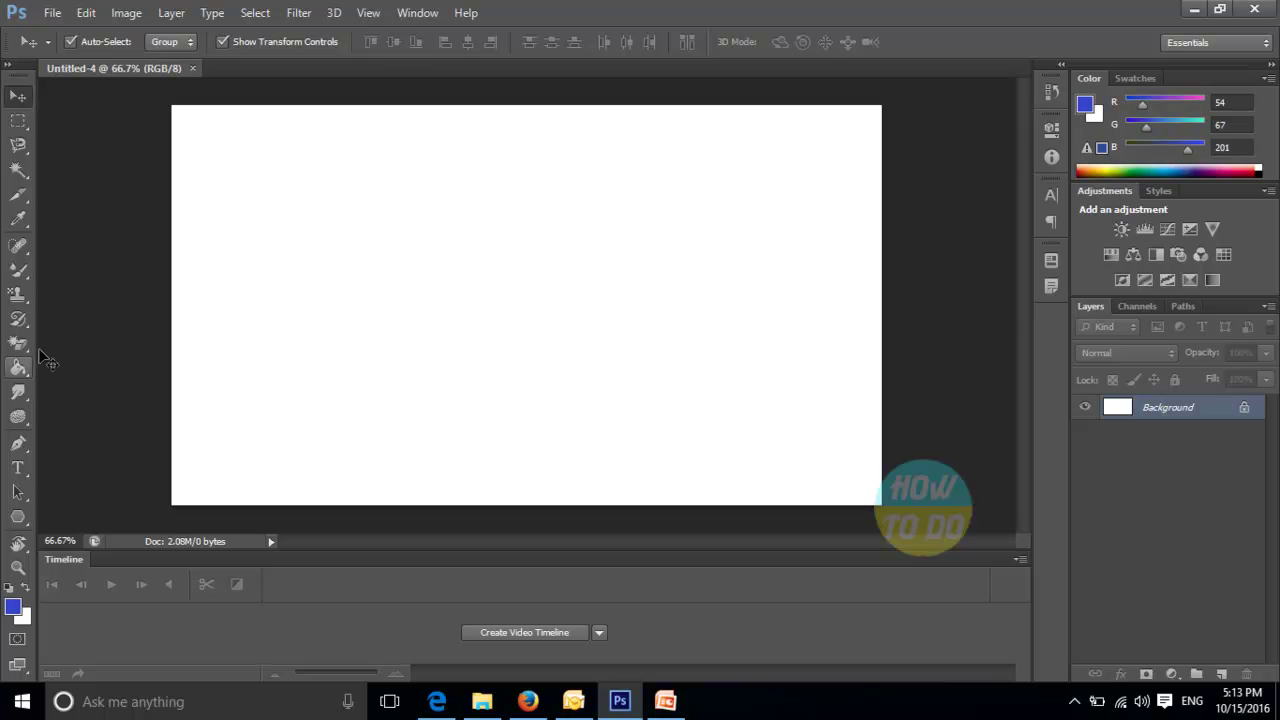
Draw a closed teardrop shape about 119 px wide and 136 px high in the canvas's upper middle with the Pen tool
{"action": "left_click_drag", "start_coordinate": [18, 443], "coordinate": [70, 452]}
{"action": "left_click", "coordinate": [70, 446]}
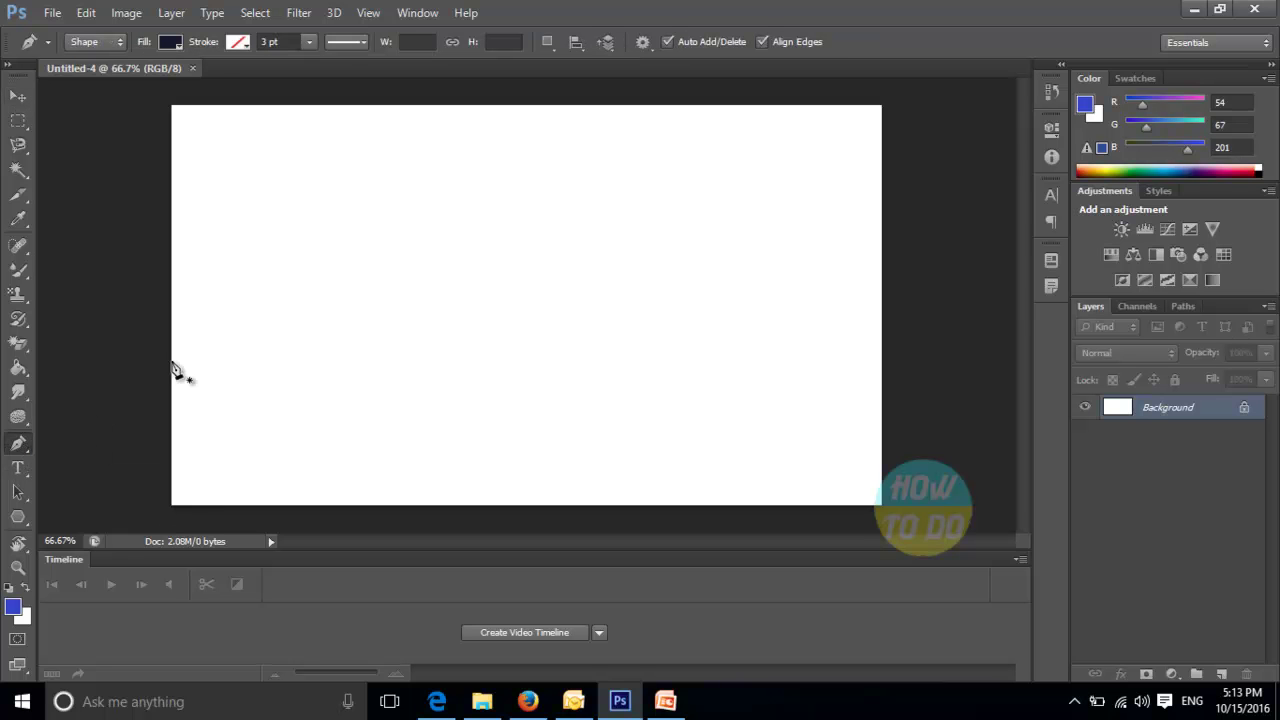
{"action": "left_click_drag", "start_coordinate": [396, 203], "coordinate": [531, 254]}
{"action": "left_click_drag", "start_coordinate": [420, 265], "coordinate": [395, 208]}
{"action": "left_click", "coordinate": [396, 205]}
{"action": "left_click", "coordinate": [545, 263]}
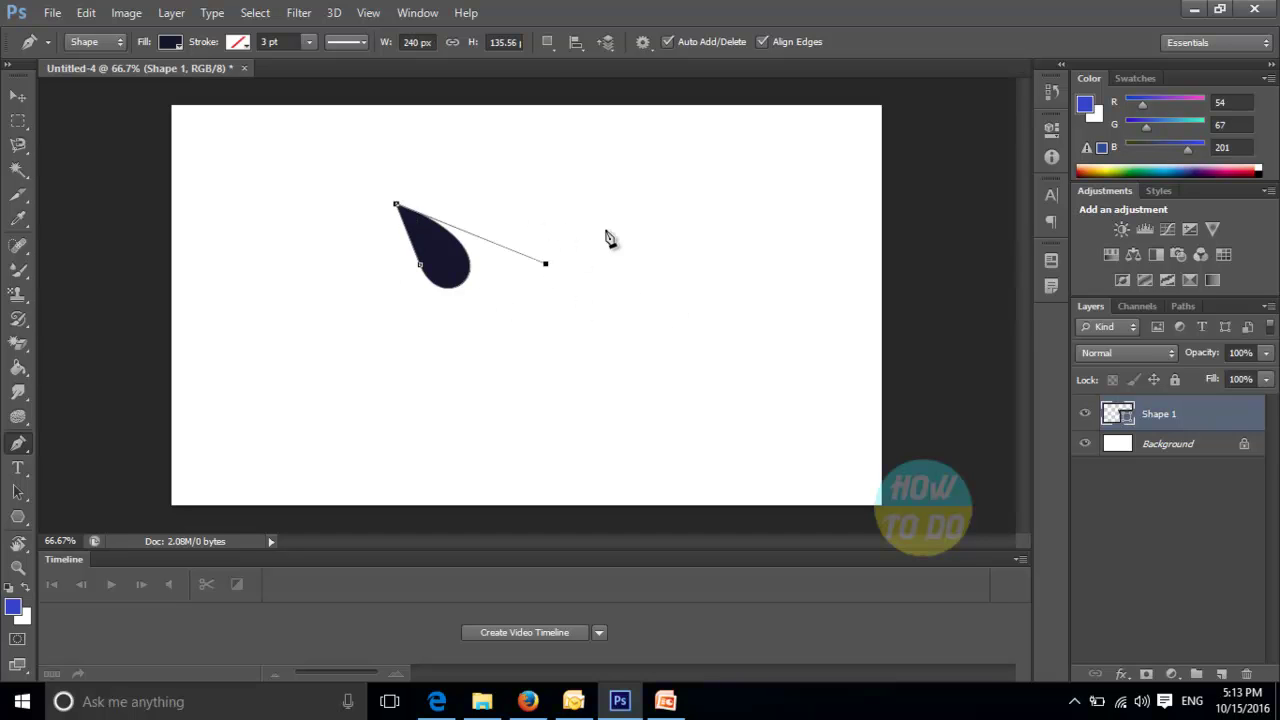
{"action": "key", "text": "ctrl+z"}
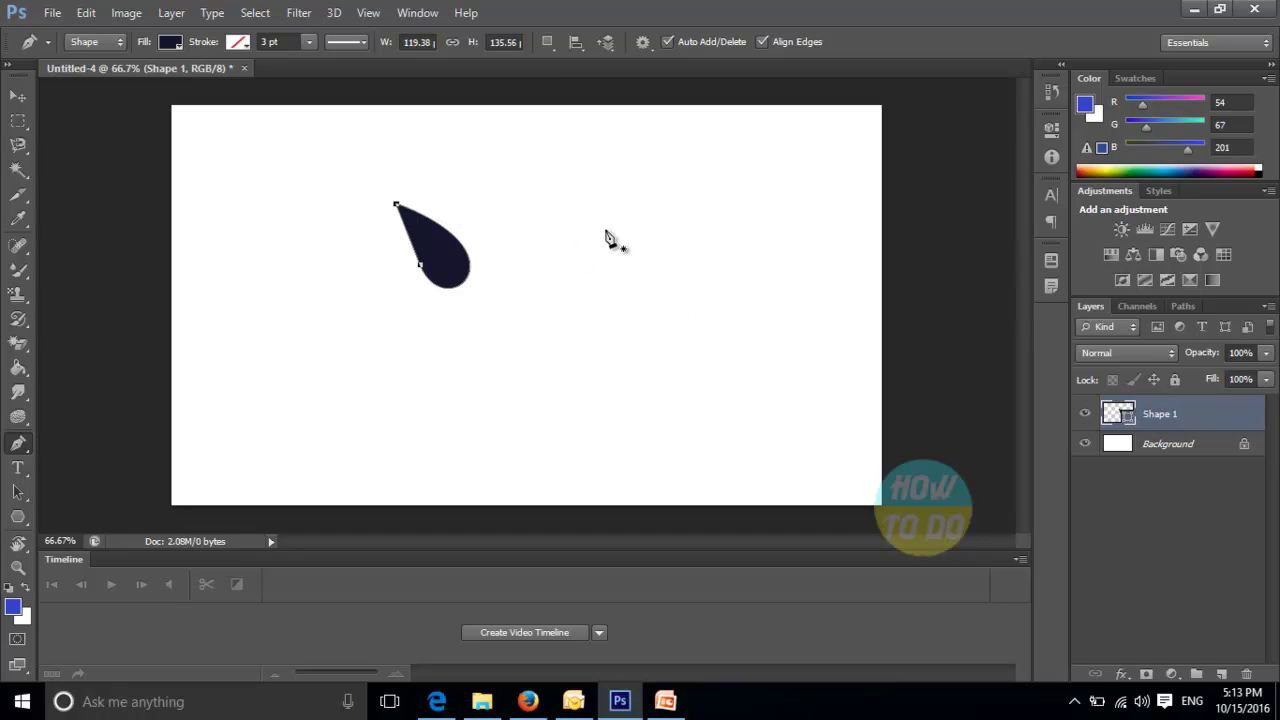
Draw an irregular closed shape about 447 by 364 px in the canvas's right half with the Freeform Pen and fill it bright green
{"action": "right_click", "coordinate": [16, 446]}
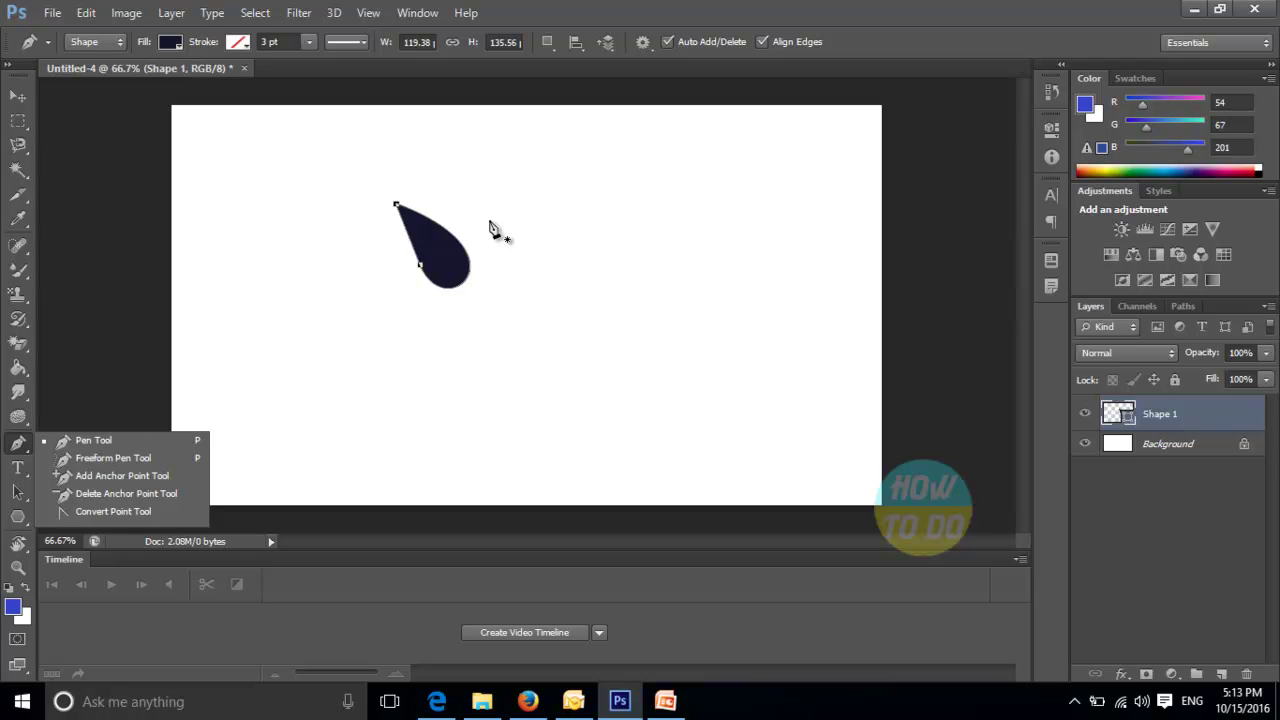
{"action": "left_click", "coordinate": [115, 461]}
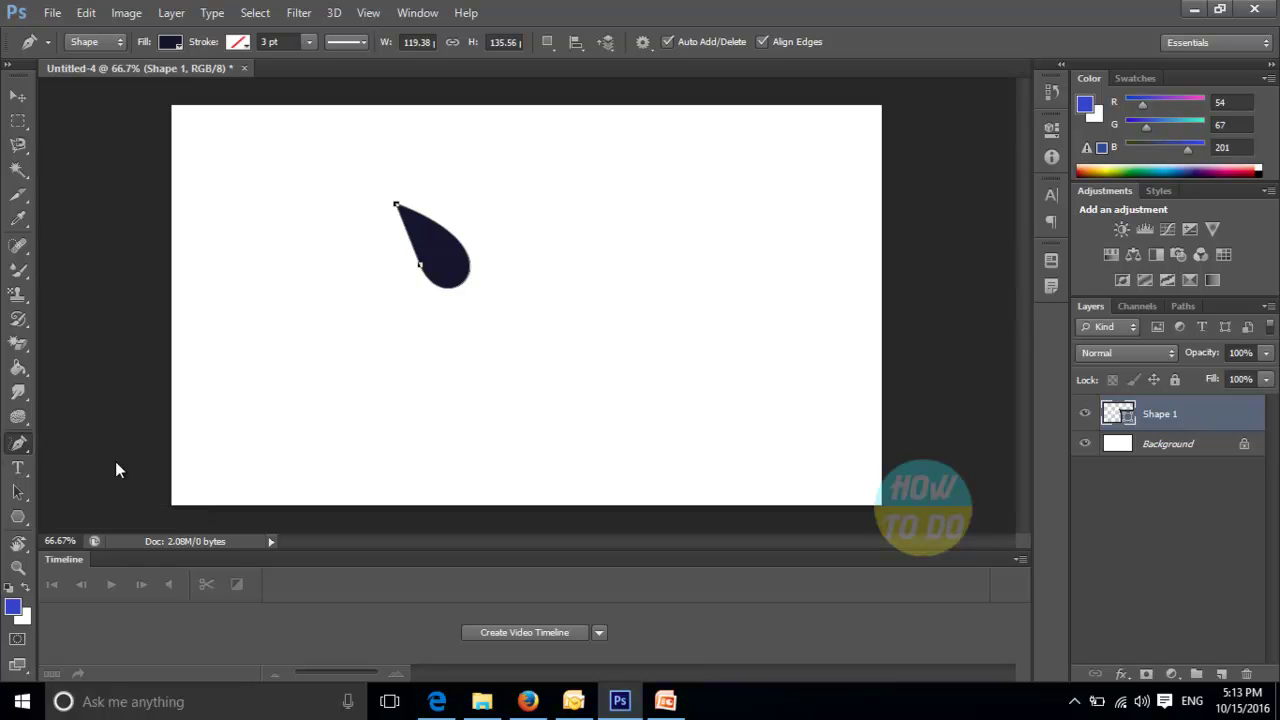
{"action": "mouse_move", "coordinate": [573, 326]}
{"action": "left_mouse_down"}
{"action": "mouse_move", "coordinate": [579, 244]}
{"action": "mouse_move", "coordinate": [633, 225]}
{"action": "mouse_move", "coordinate": [680, 248]}
{"action": "mouse_move", "coordinate": [767, 252]}
{"action": "mouse_move", "coordinate": [832, 380]}
{"action": "mouse_move", "coordinate": [808, 427]}
{"action": "mouse_move", "coordinate": [754, 449]}
{"action": "mouse_move", "coordinate": [679, 445]}
{"action": "mouse_move", "coordinate": [680, 381]}
{"action": "mouse_move", "coordinate": [555, 400]}
{"action": "mouse_move", "coordinate": [575, 327]}
{"action": "left_mouse_up"}
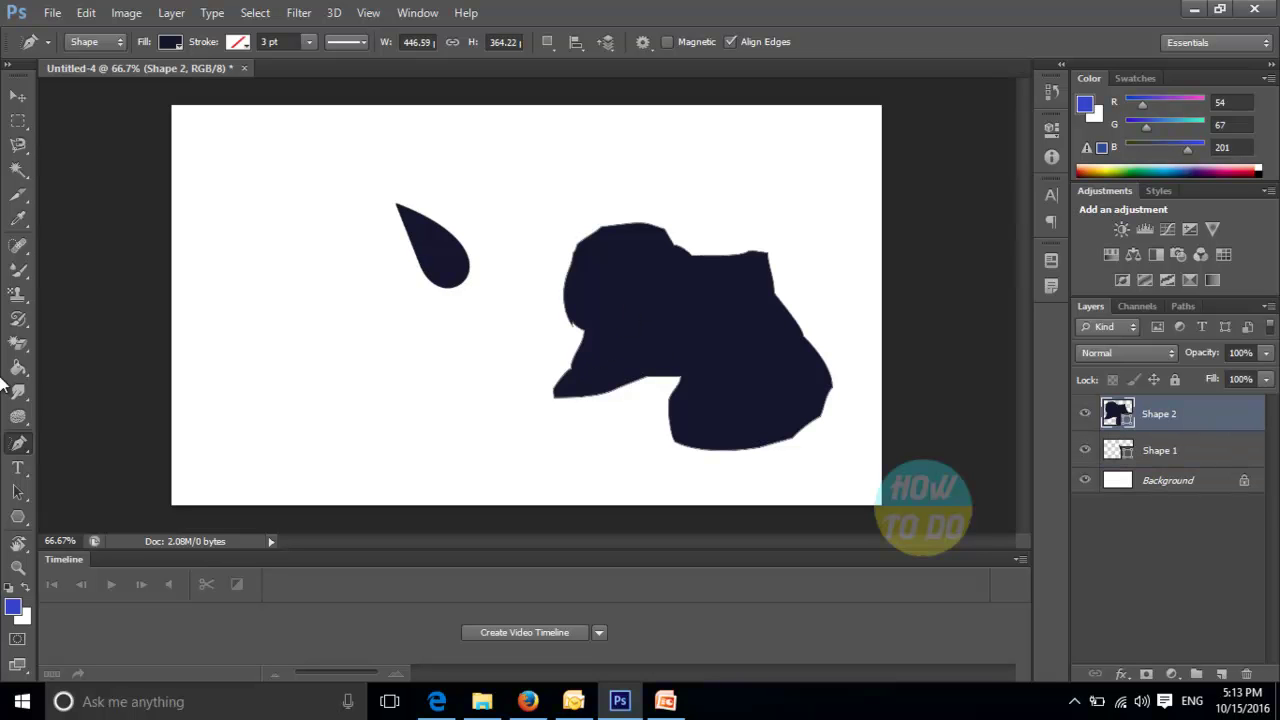
{"action": "left_click", "coordinate": [170, 42]}
{"action": "left_click", "coordinate": [102, 132]}
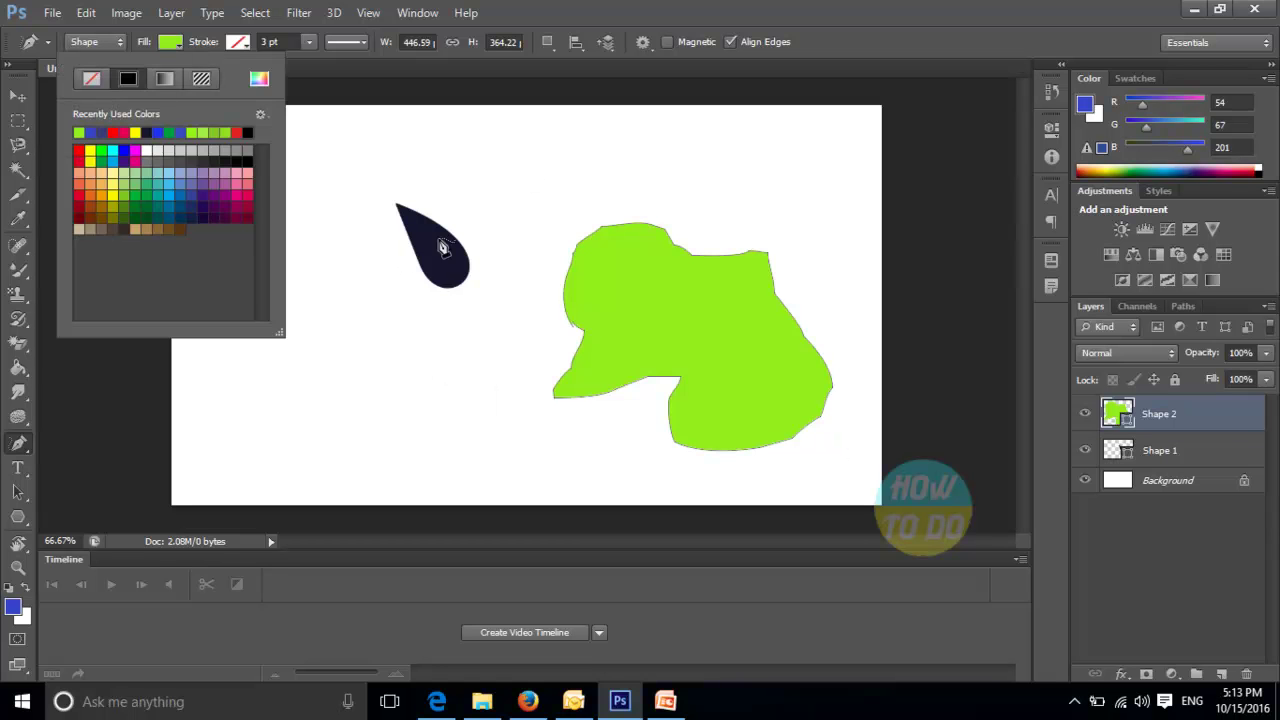
{"action": "left_click", "coordinate": [90, 405]}
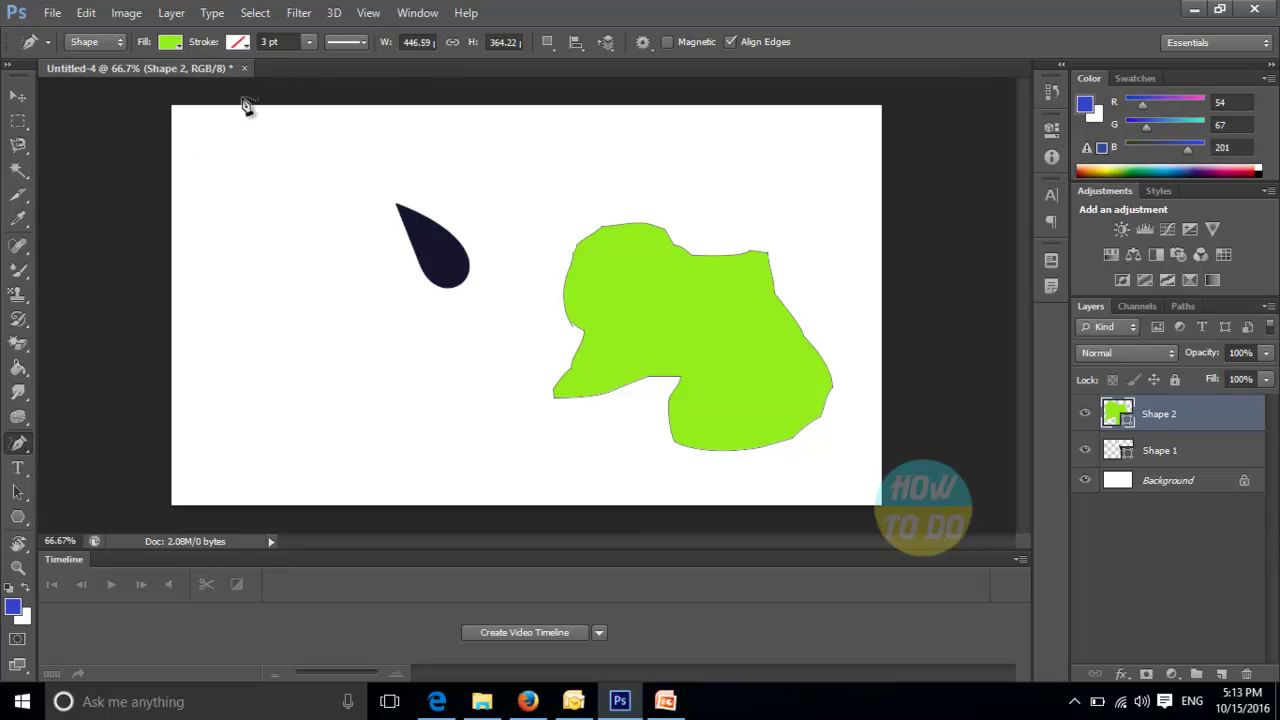
Give the green shape a 4.38 pt outline with the dotted stroke style
{"action": "left_click", "coordinate": [311, 42]}
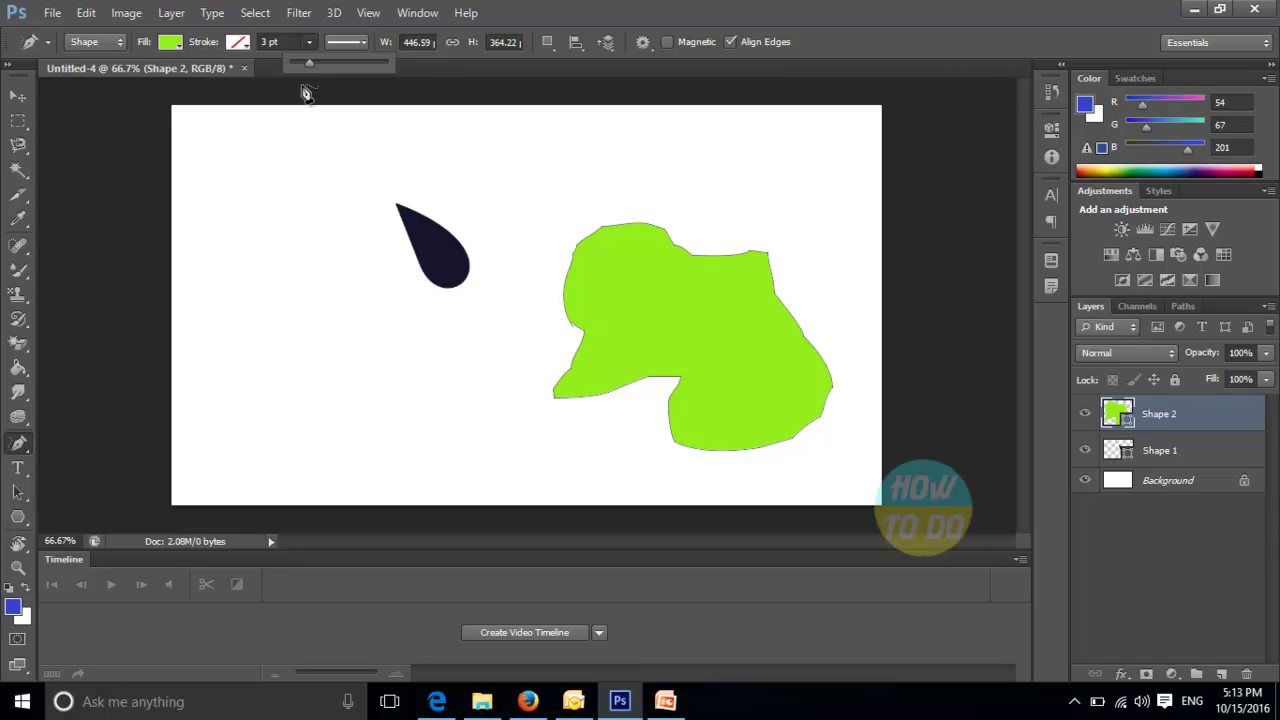
{"action": "mouse_move", "coordinate": [313, 67]}
{"action": "left_mouse_down"}
{"action": "mouse_move", "coordinate": [341, 63]}
{"action": "mouse_move", "coordinate": [311, 64]}
{"action": "left_mouse_up"}
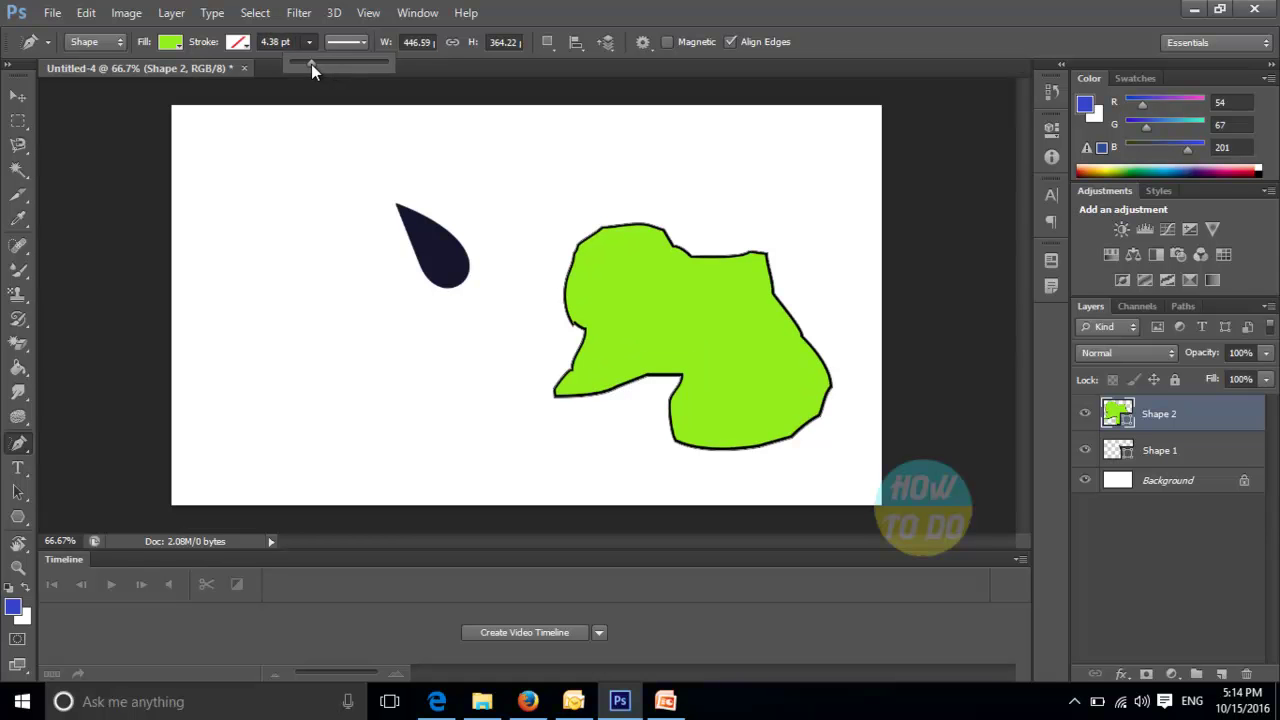
{"action": "left_click", "coordinate": [361, 44]}
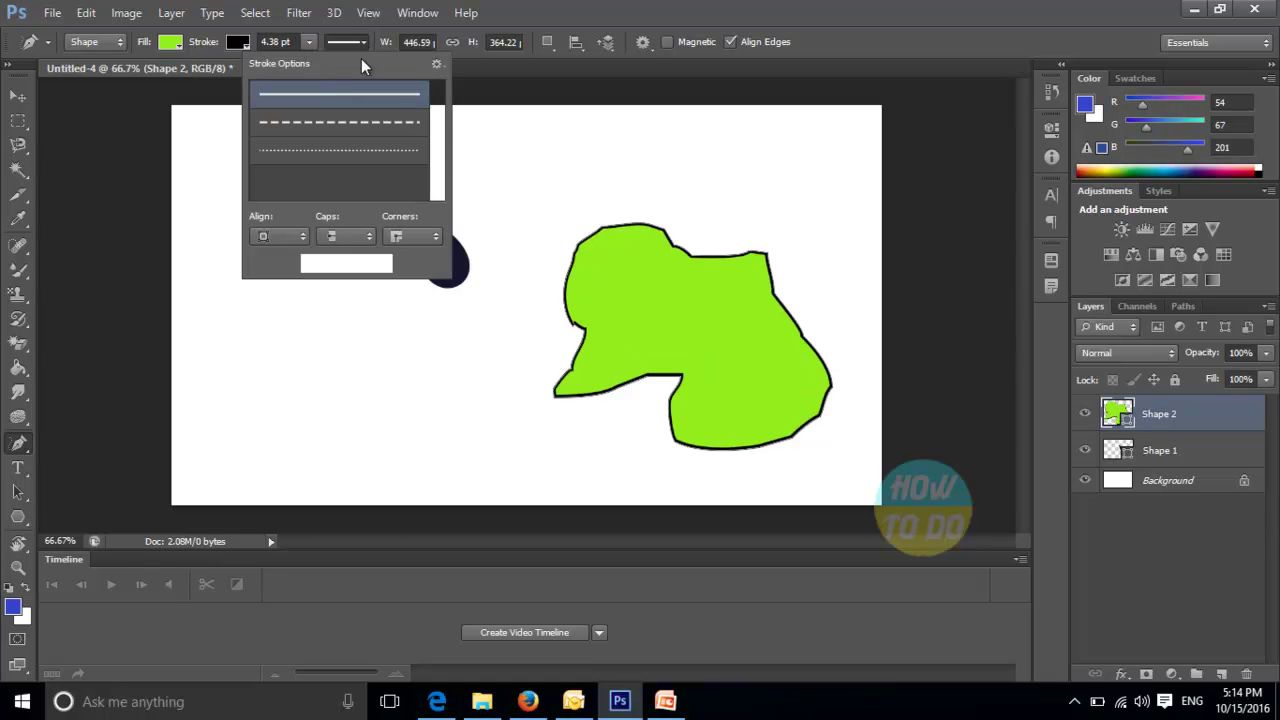
{"action": "left_click", "coordinate": [297, 129]}
{"action": "left_click", "coordinate": [341, 157]}
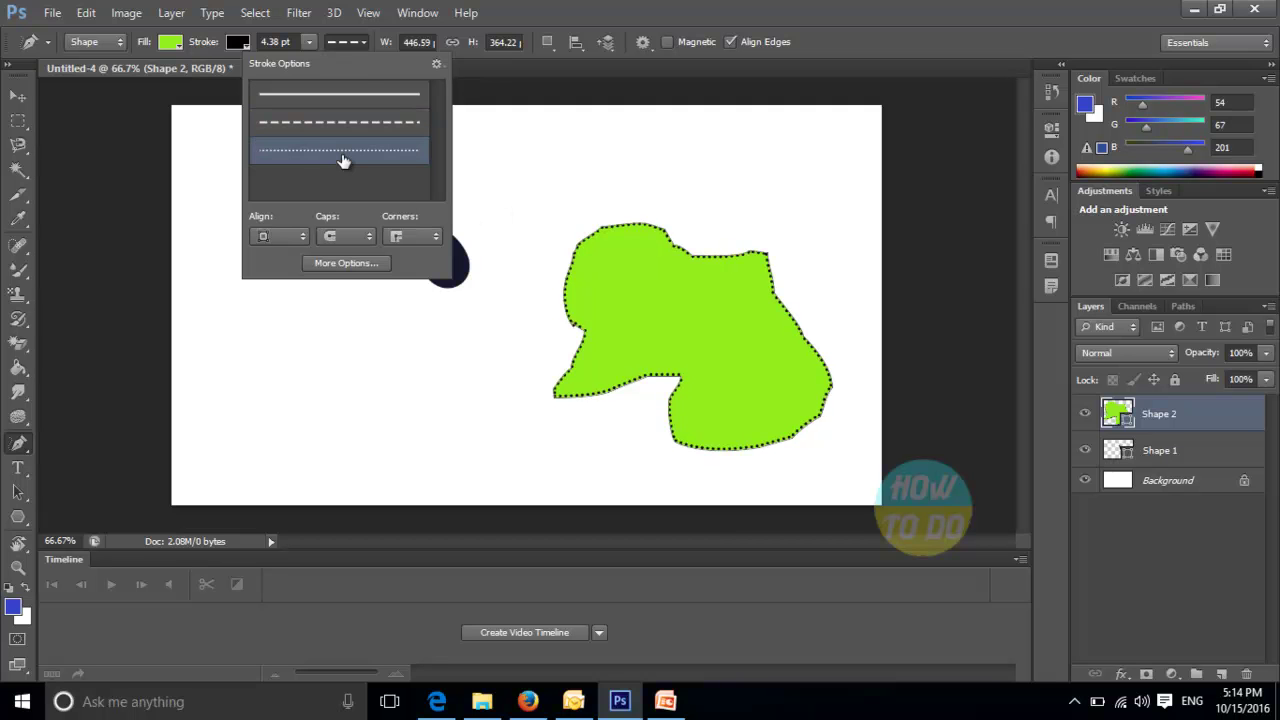
{"action": "left_click", "coordinate": [507, 70]}
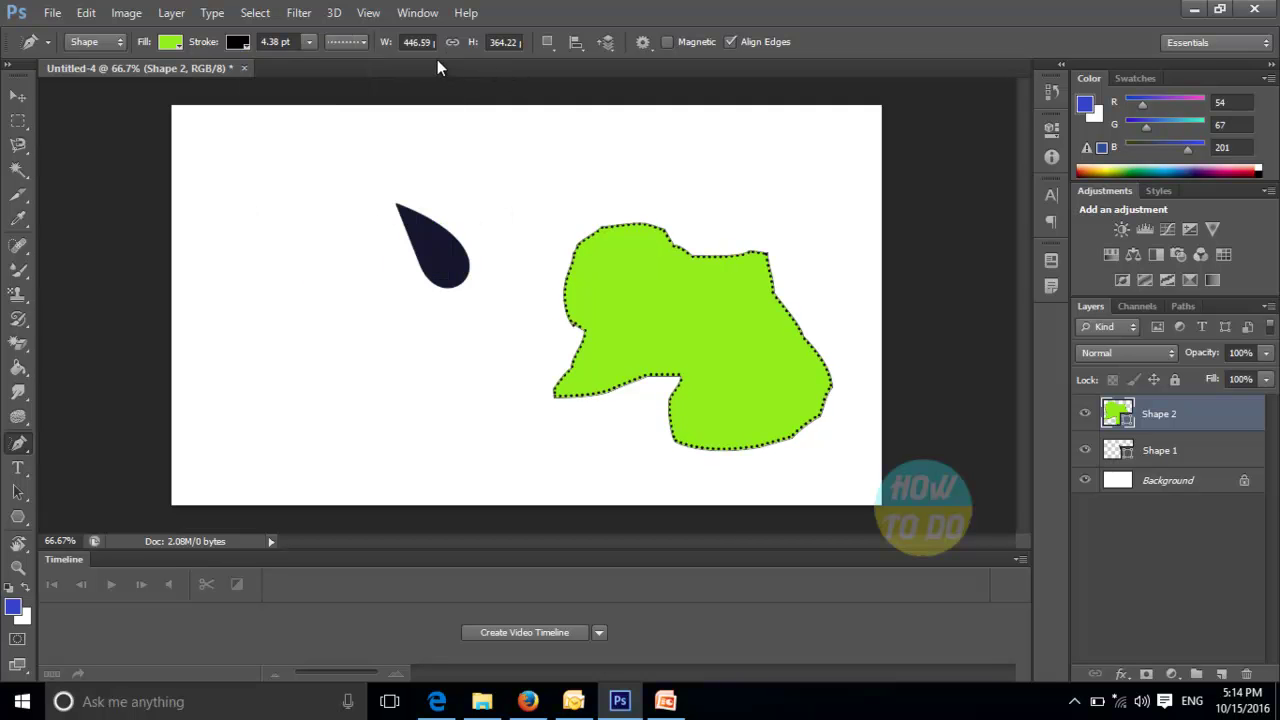
Add an anchor point on the teardrop's lower edge and reshape the curve by moving its direction handle and the point
{"action": "right_click", "coordinate": [18, 443]}
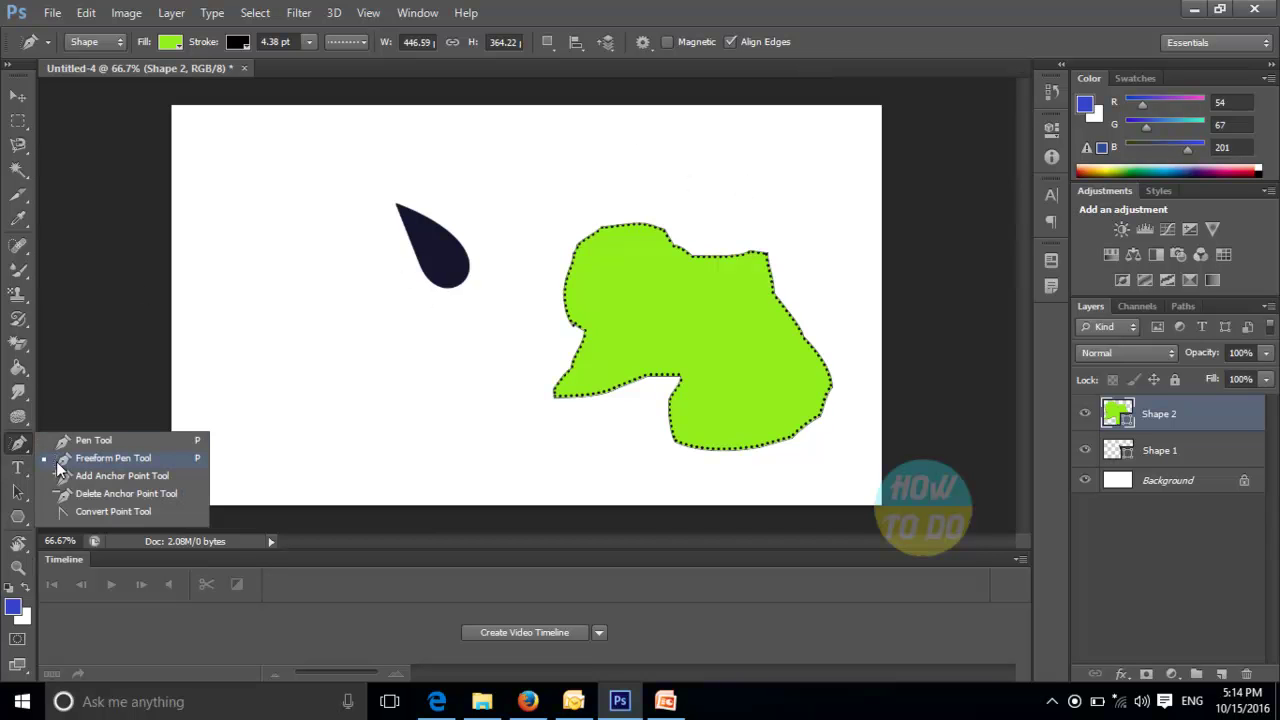
{"action": "left_click", "coordinate": [122, 476]}
{"action": "left_click", "coordinate": [445, 235]}
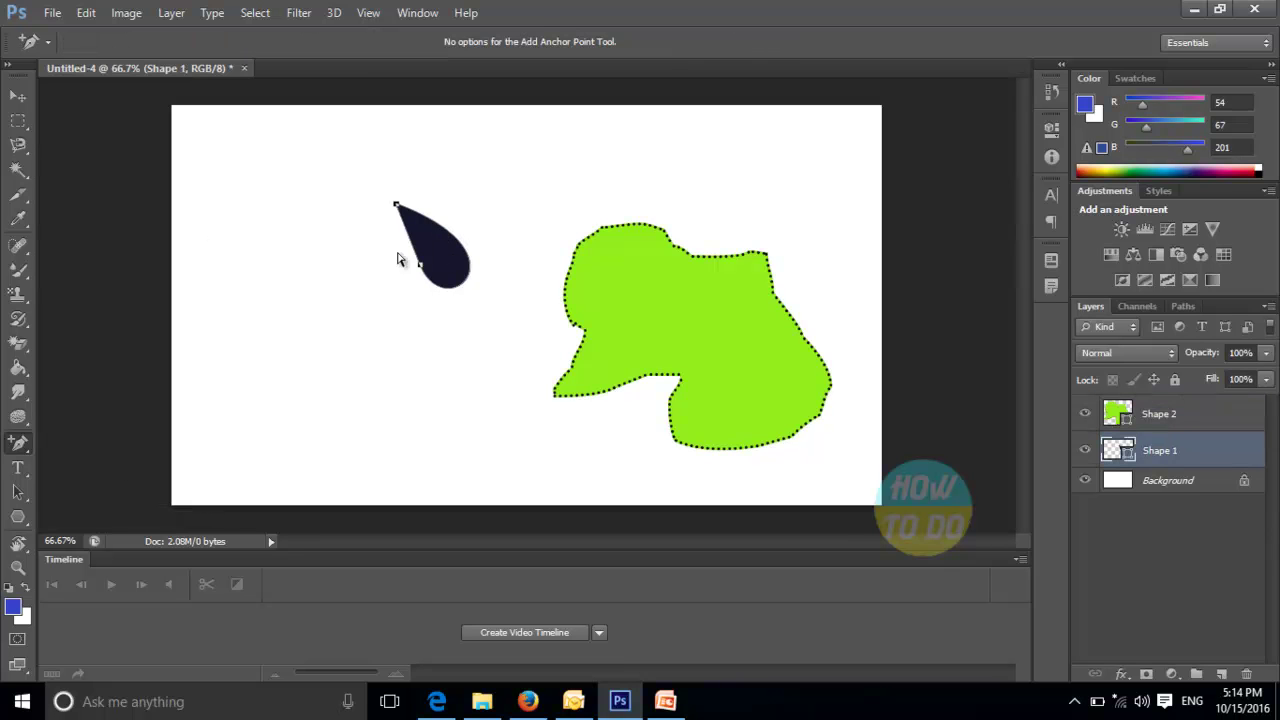
{"action": "left_click", "coordinate": [455, 291]}
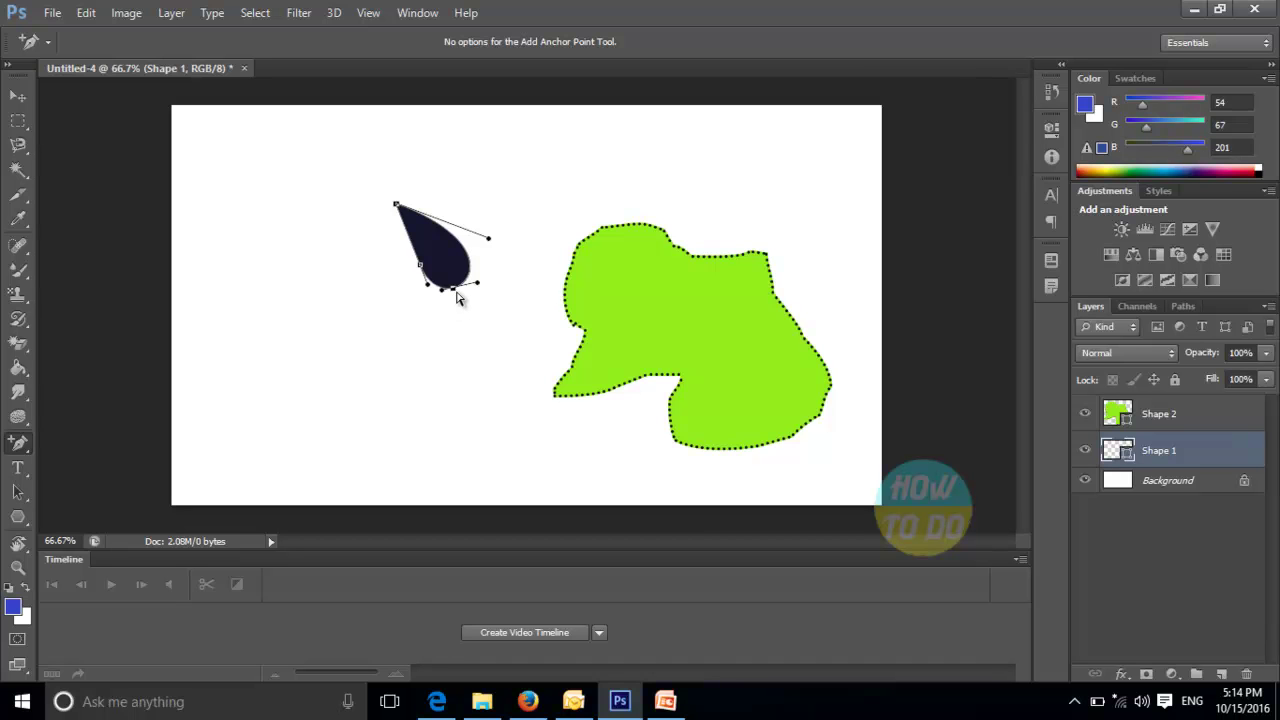
{"action": "left_click_drag", "start_coordinate": [479, 289], "coordinate": [519, 342]}
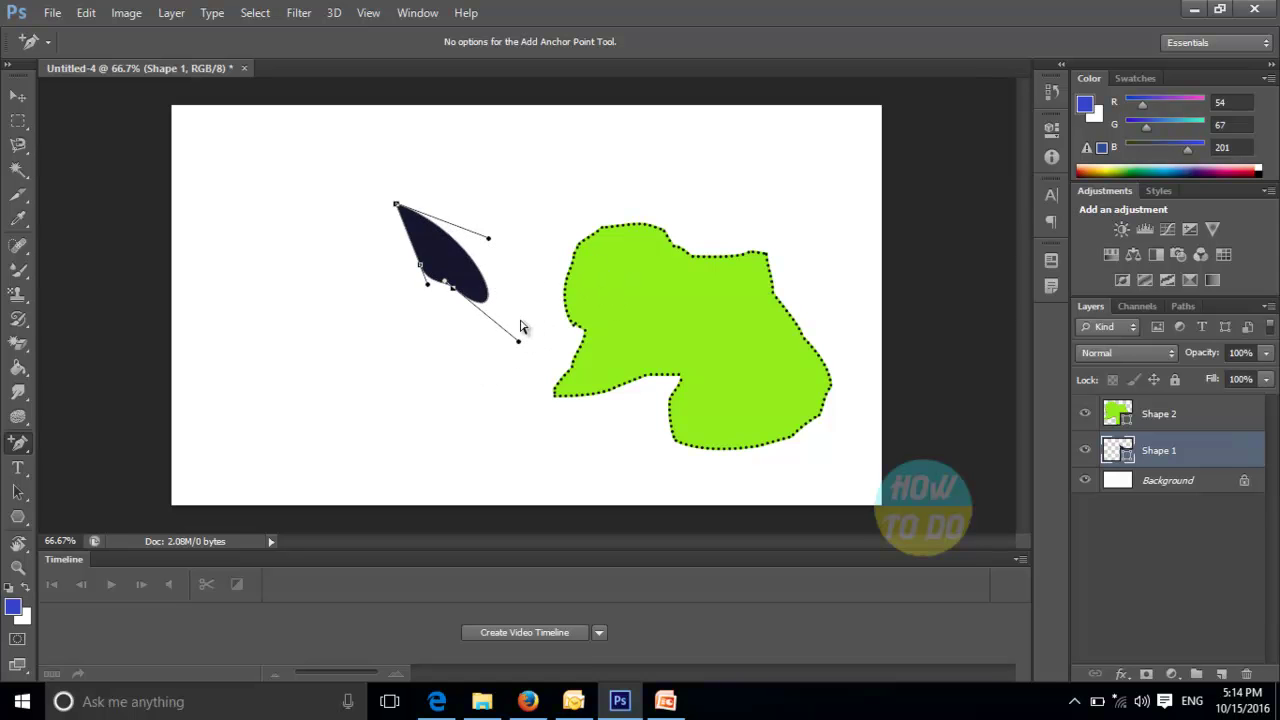
{"action": "left_click_drag", "start_coordinate": [453, 292], "coordinate": [432, 310]}
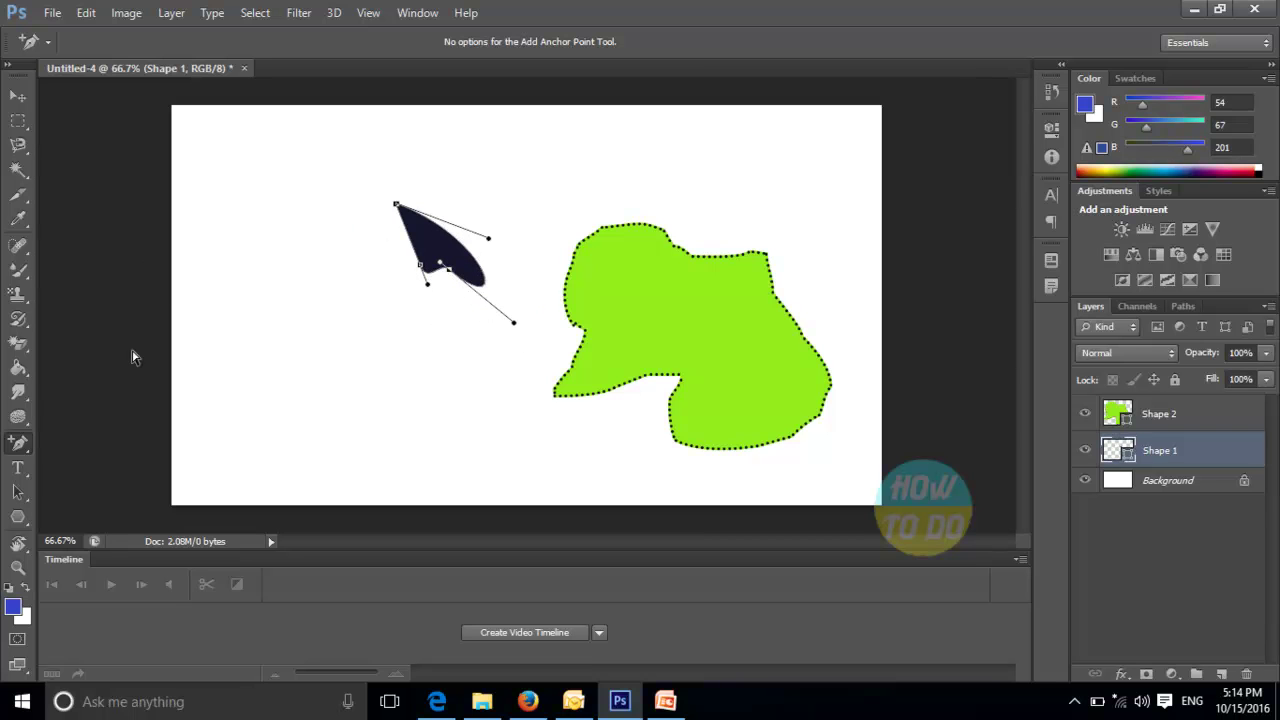
Remove the added anchor point from the dark shape's lower edge with the Delete Anchor Point tool
{"action": "left_click", "coordinate": [17, 446]}
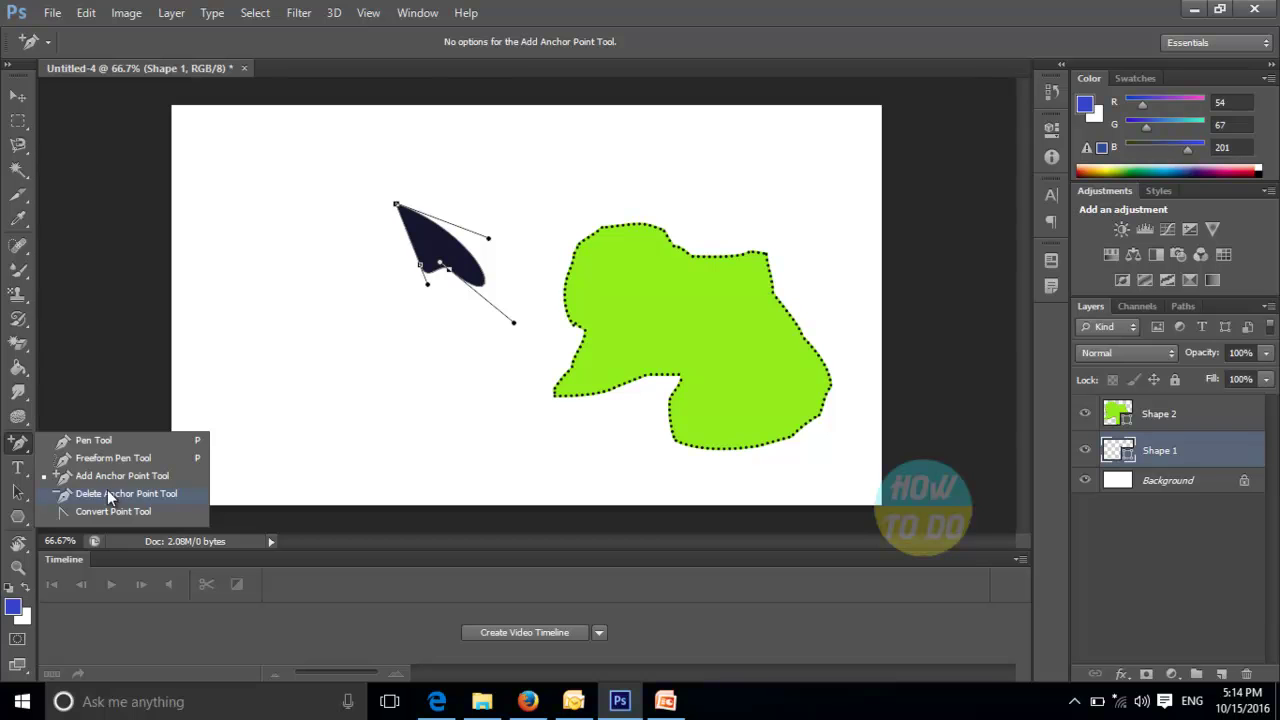
{"action": "left_click", "coordinate": [103, 493]}
{"action": "left_click", "coordinate": [449, 270]}
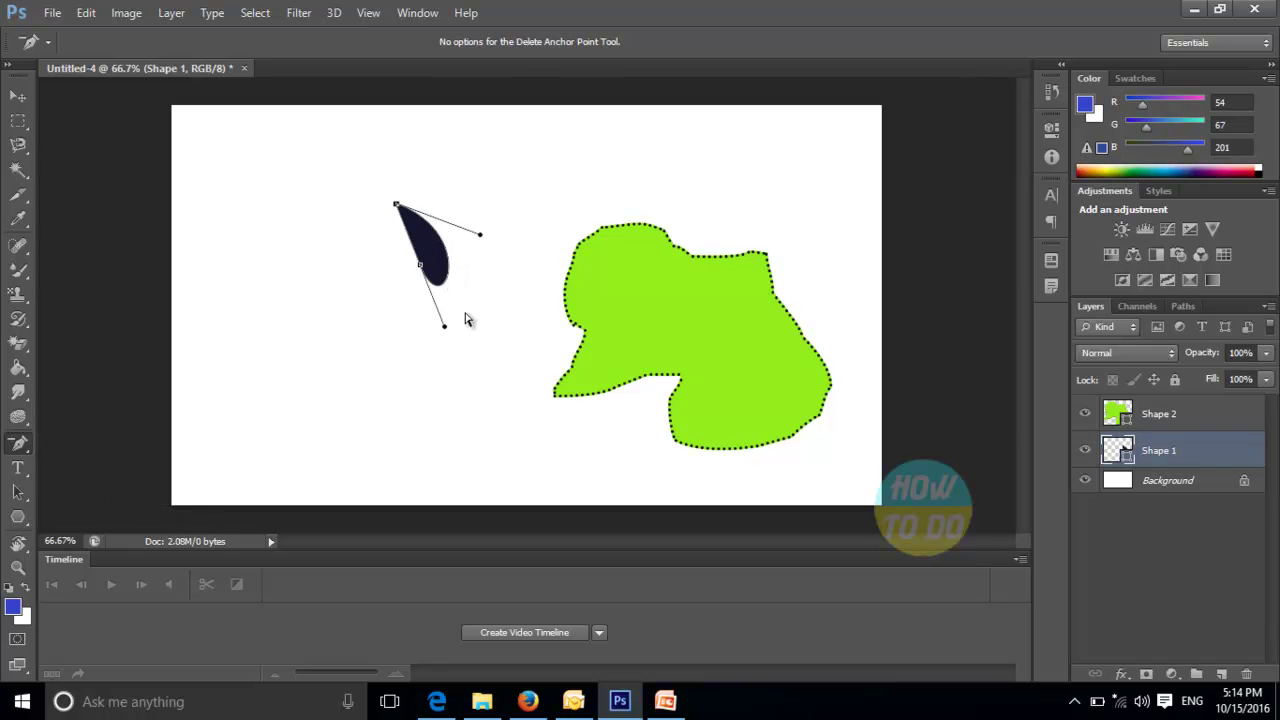
{"action": "left_click", "coordinate": [17, 444]}
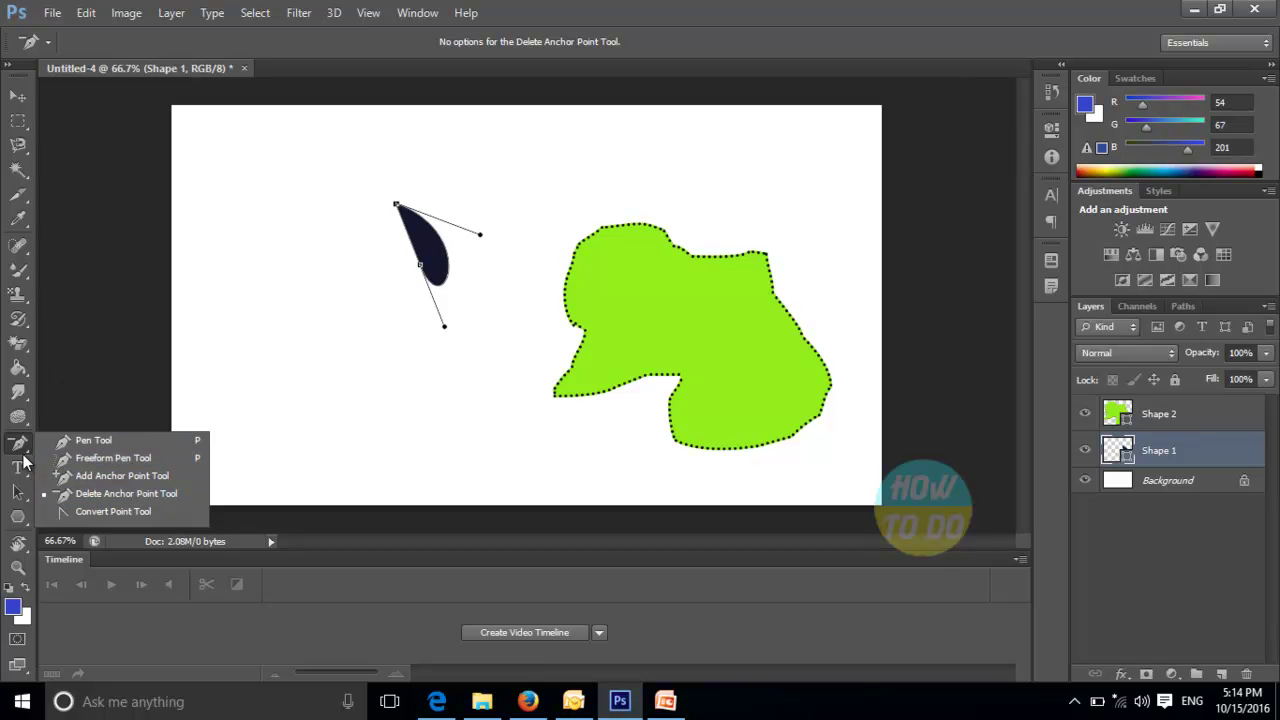
{"action": "left_click", "coordinate": [94, 441]}
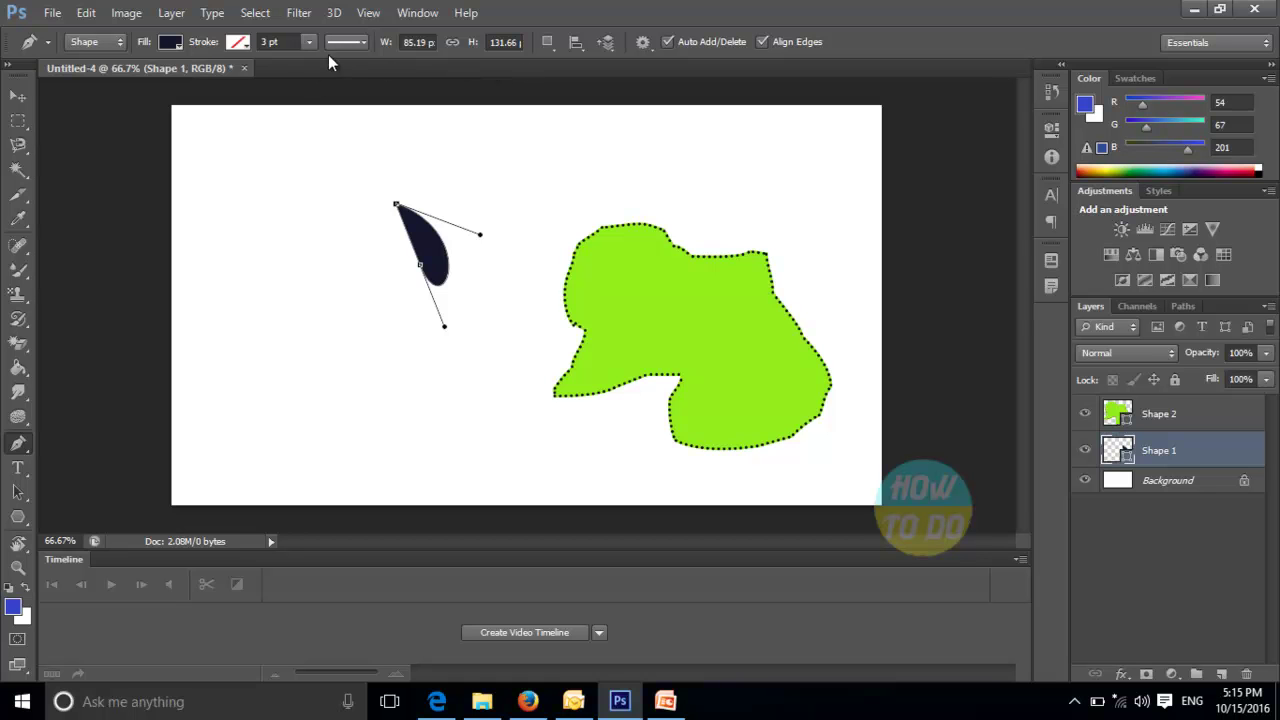
{"action": "left_click", "coordinate": [376, 42]}
{"action": "left_click", "coordinate": [360, 46]}
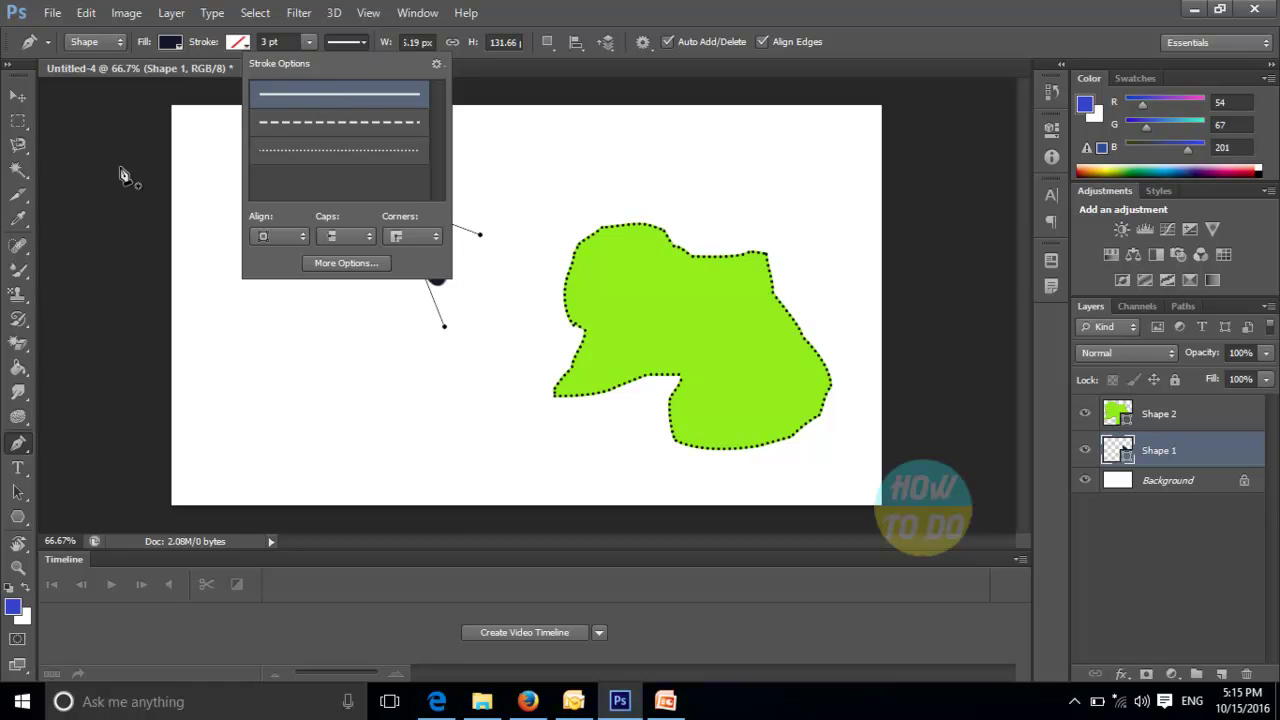
{"action": "left_click", "coordinate": [20, 100]}
{"action": "left_click", "coordinate": [20, 100]}
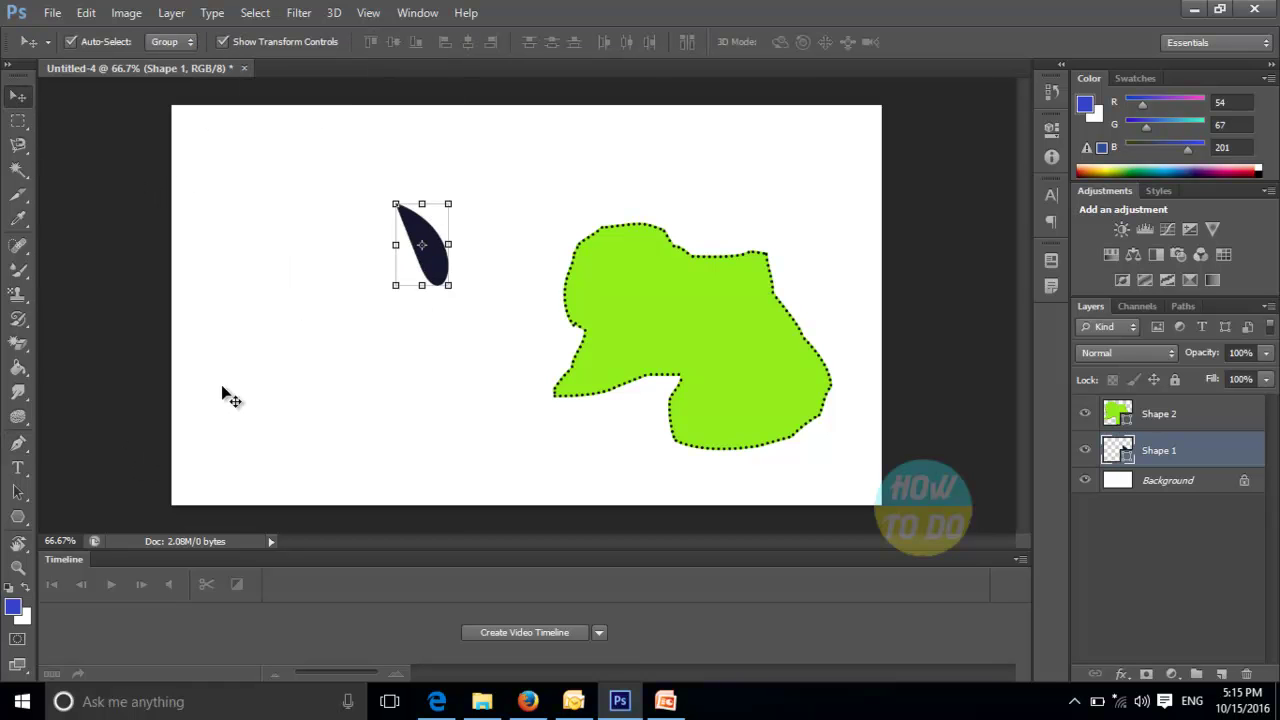
Add the horizontal text "t t t t t t" in the canvas's upper-left corner
{"action": "left_click", "coordinate": [20, 468]}
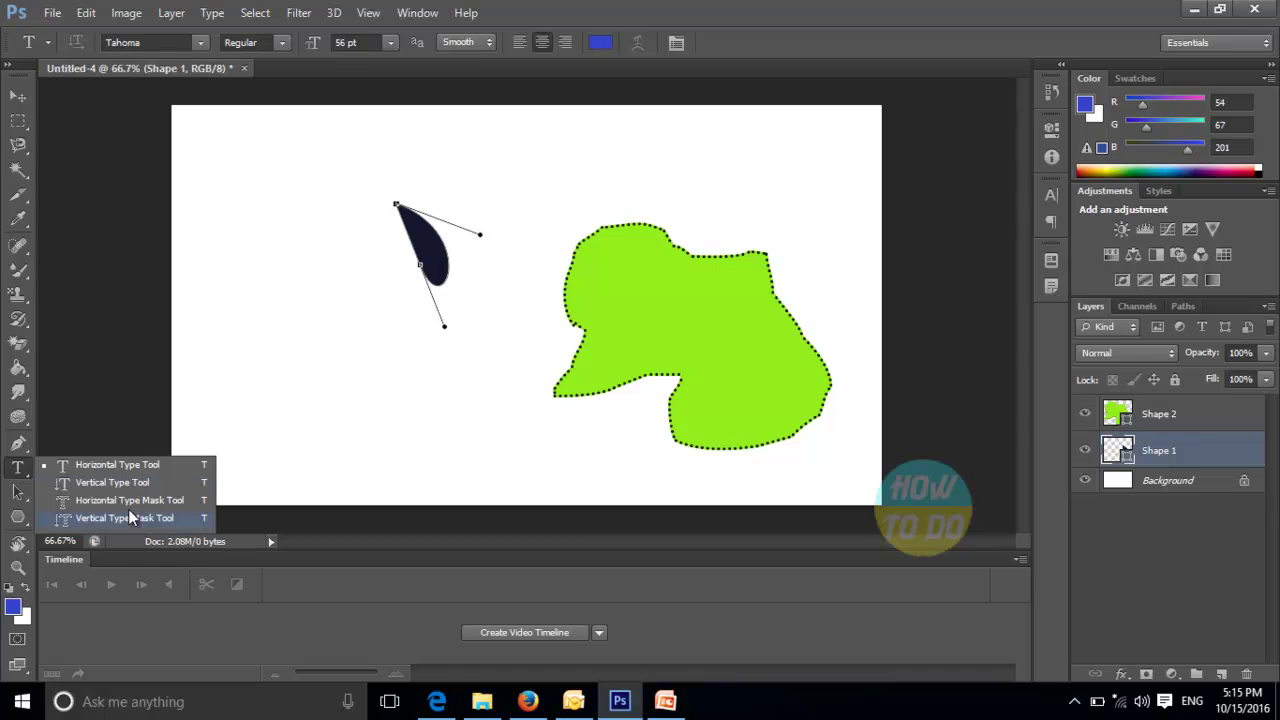
{"action": "left_click", "coordinate": [92, 474]}
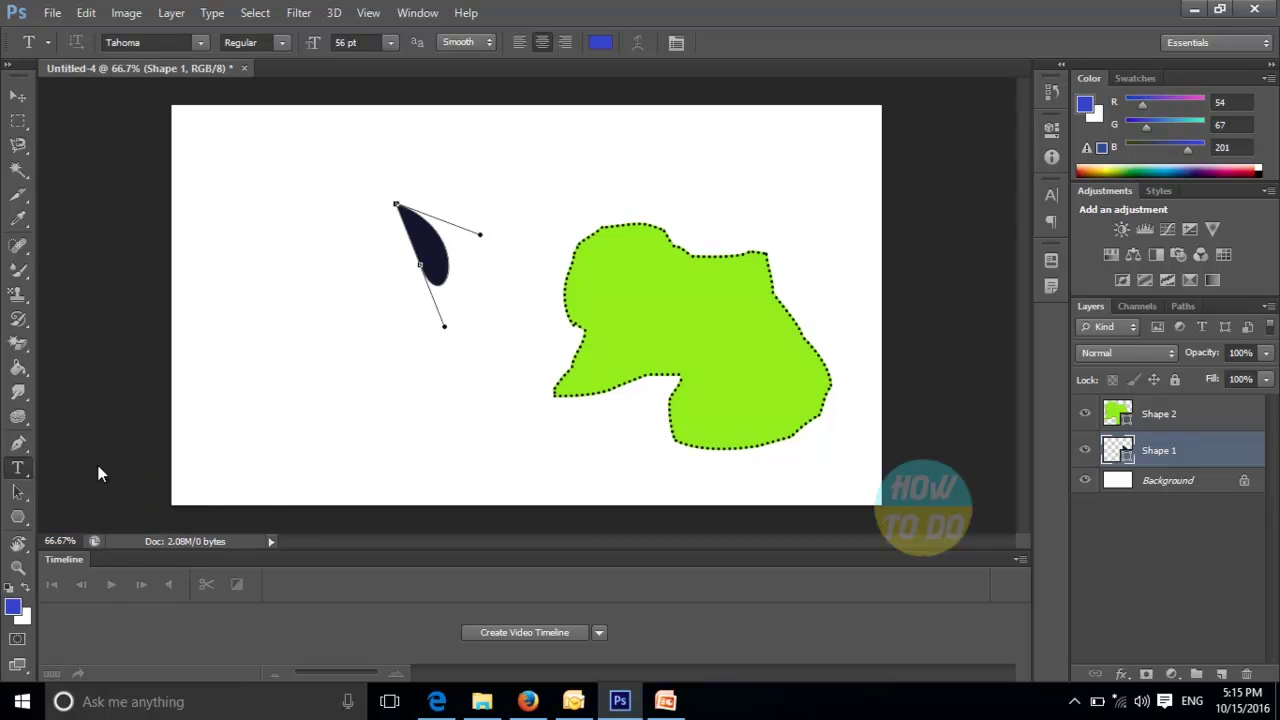
{"action": "left_click", "coordinate": [245, 157]}
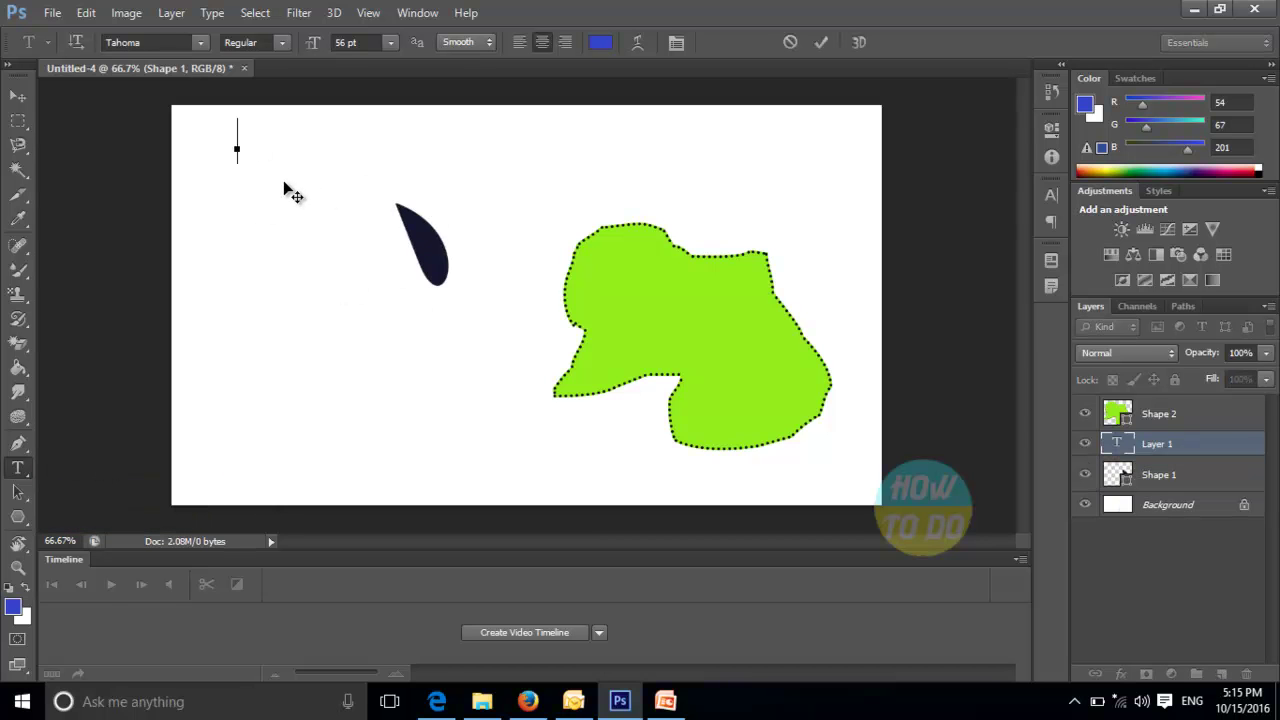
{"action": "type", "text": "t t t t t t"}
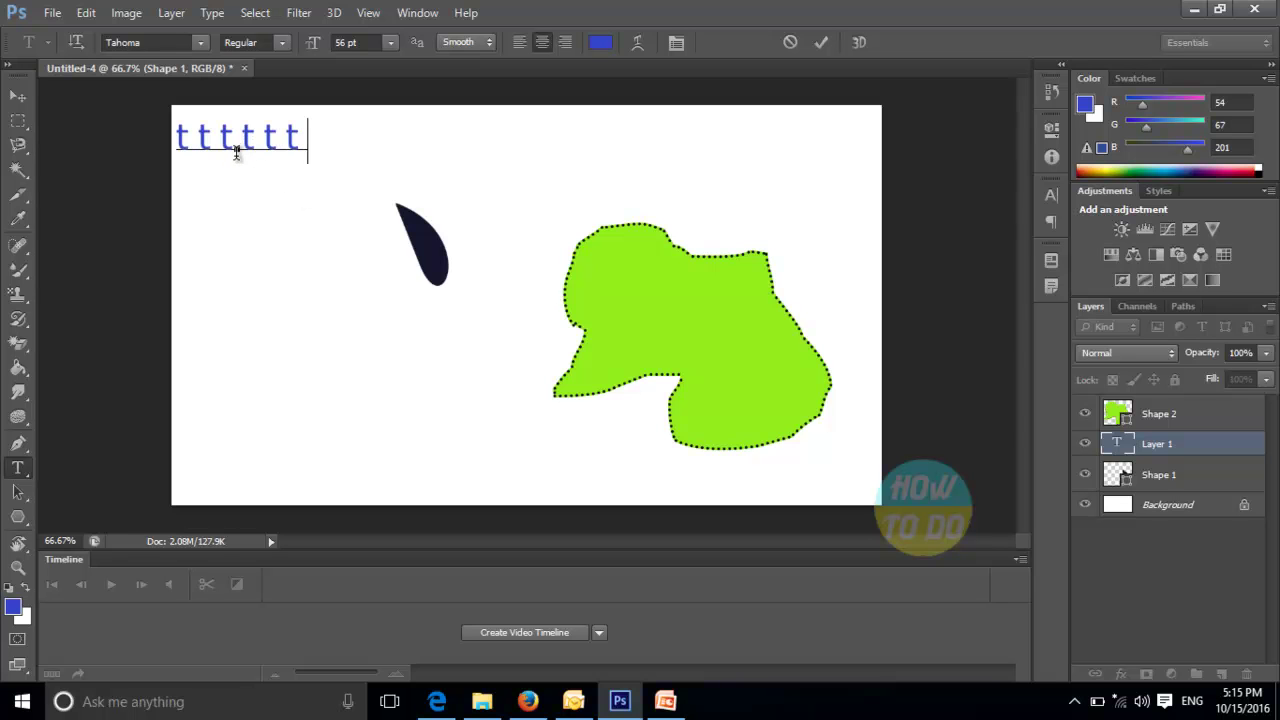
Select all of the text and change its font to Tw Cen MT in the Italic style
{"action": "key", "text": "ctrl+a"}
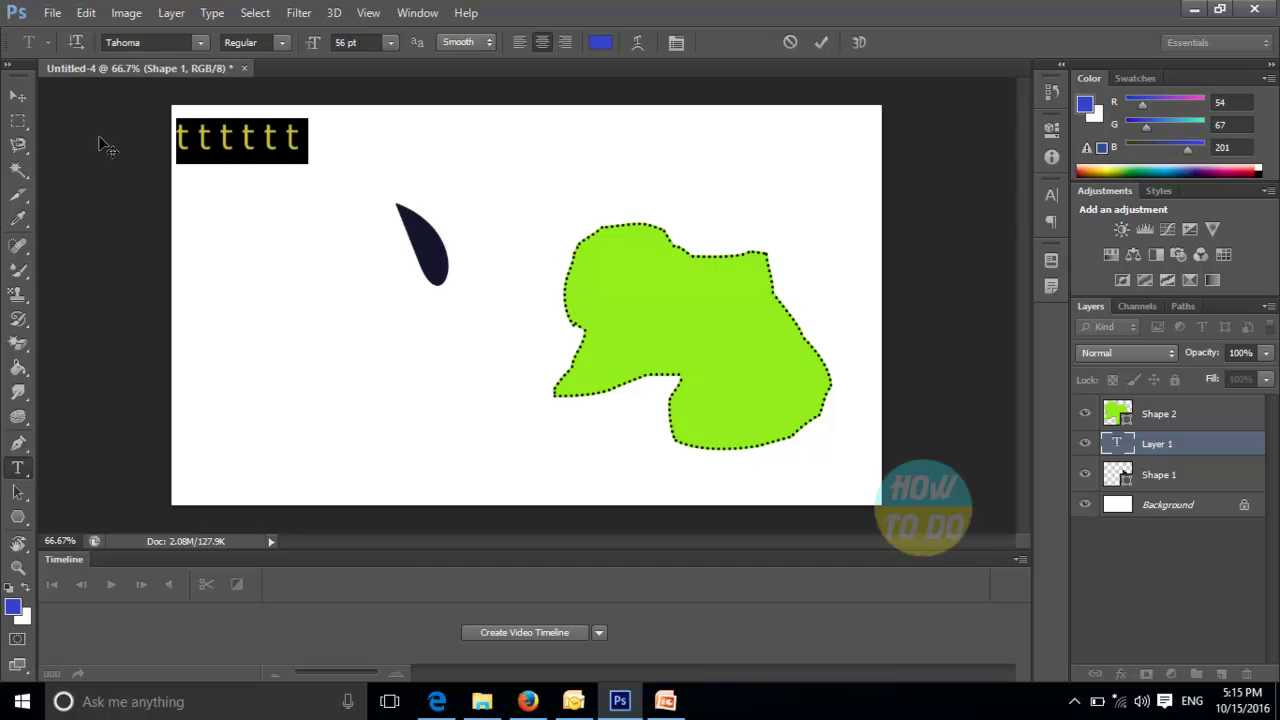
{"action": "left_click", "coordinate": [200, 42]}
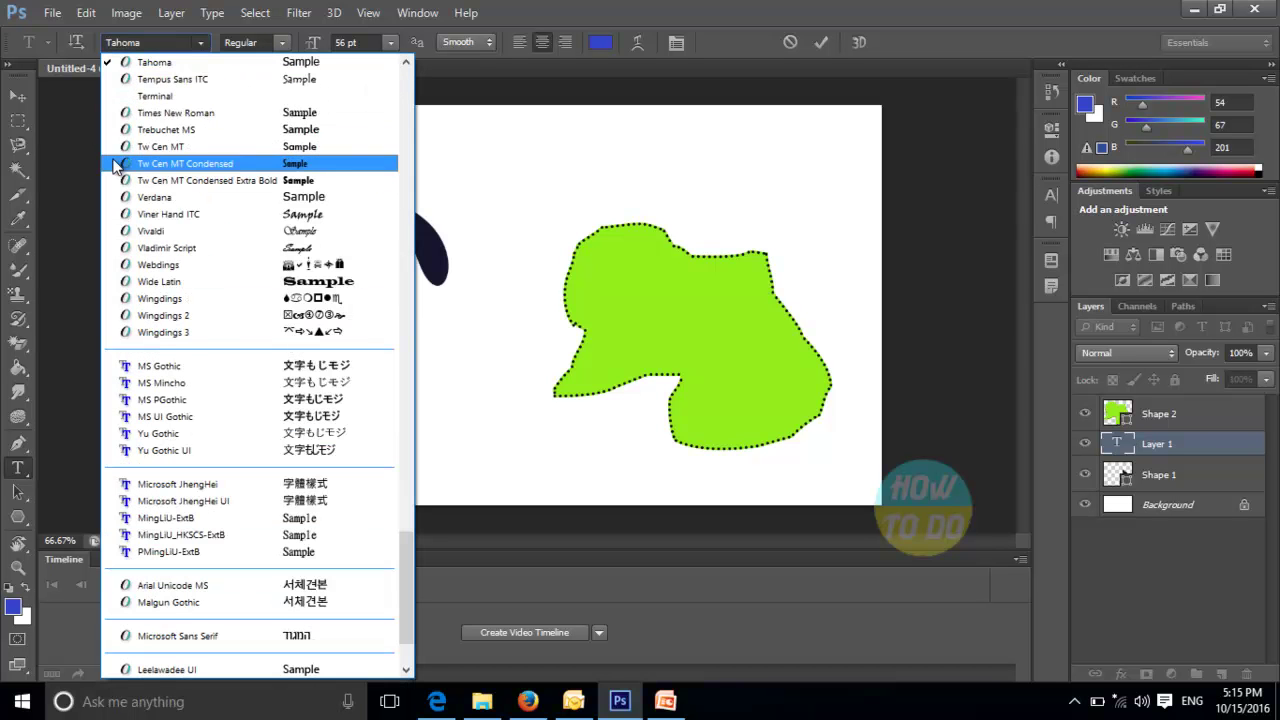
{"action": "left_click", "coordinate": [265, 146]}
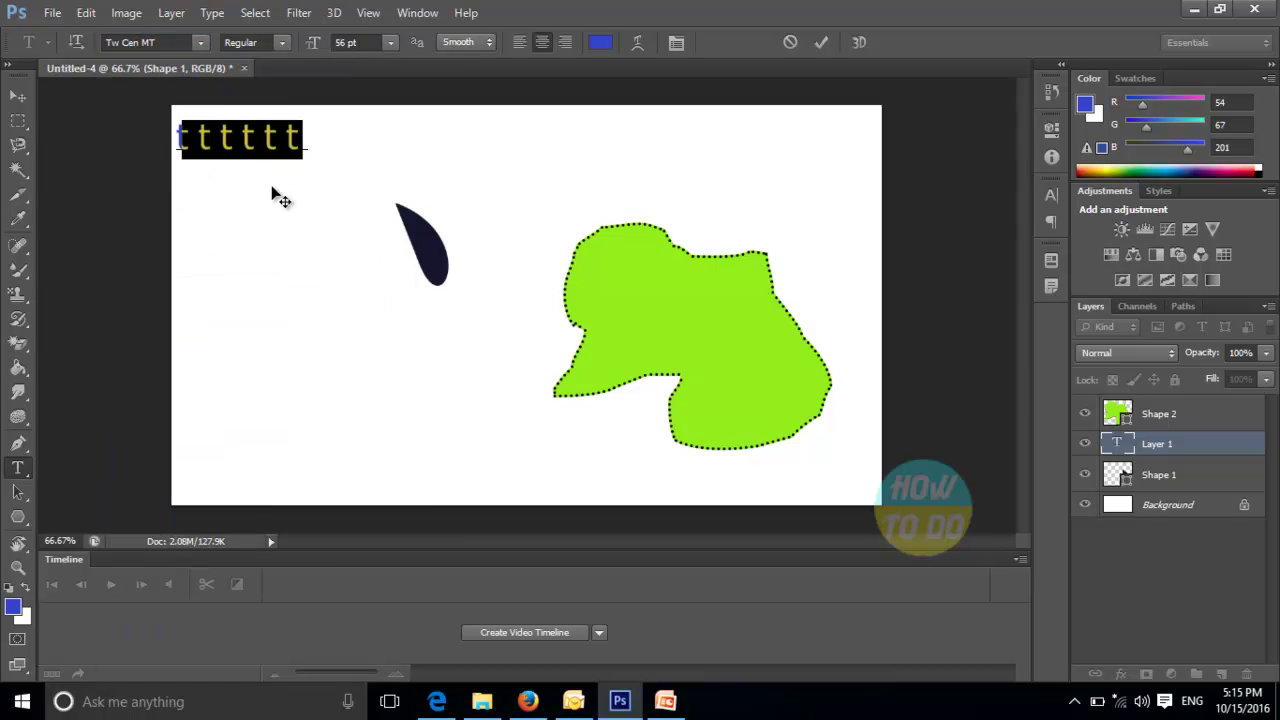
{"action": "left_click", "coordinate": [279, 41]}
{"action": "left_click", "coordinate": [250, 77]}
Try a size of 8 pt on the selected text and set it to 48 pt instead
{"action": "left_click", "coordinate": [391, 44]}
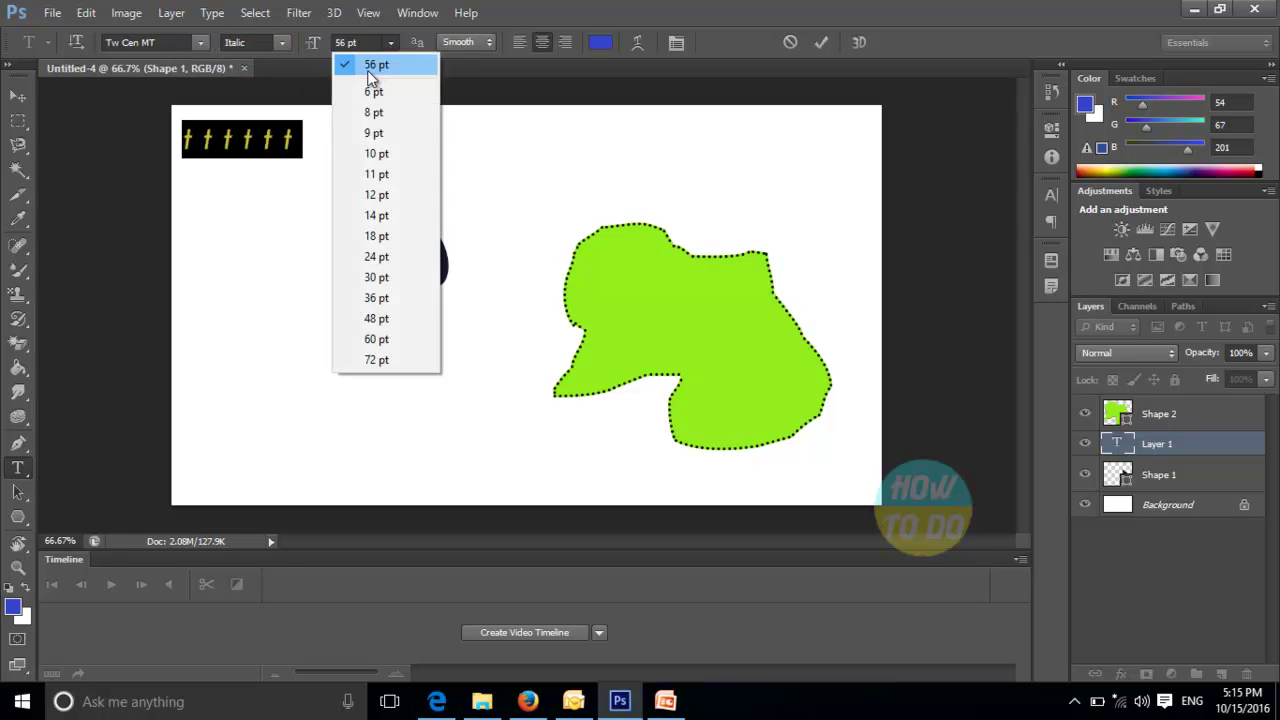
{"action": "left_click", "coordinate": [370, 111]}
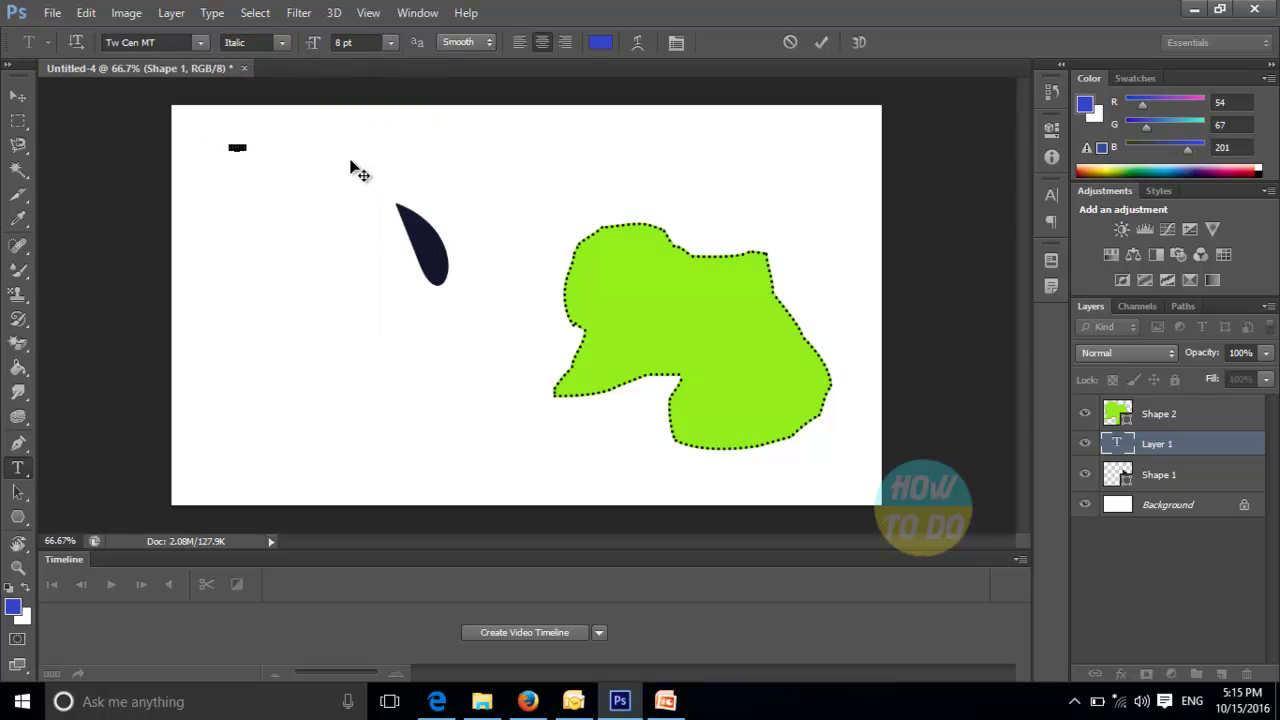
{"action": "left_click", "coordinate": [392, 42]}
{"action": "left_click", "coordinate": [378, 317]}
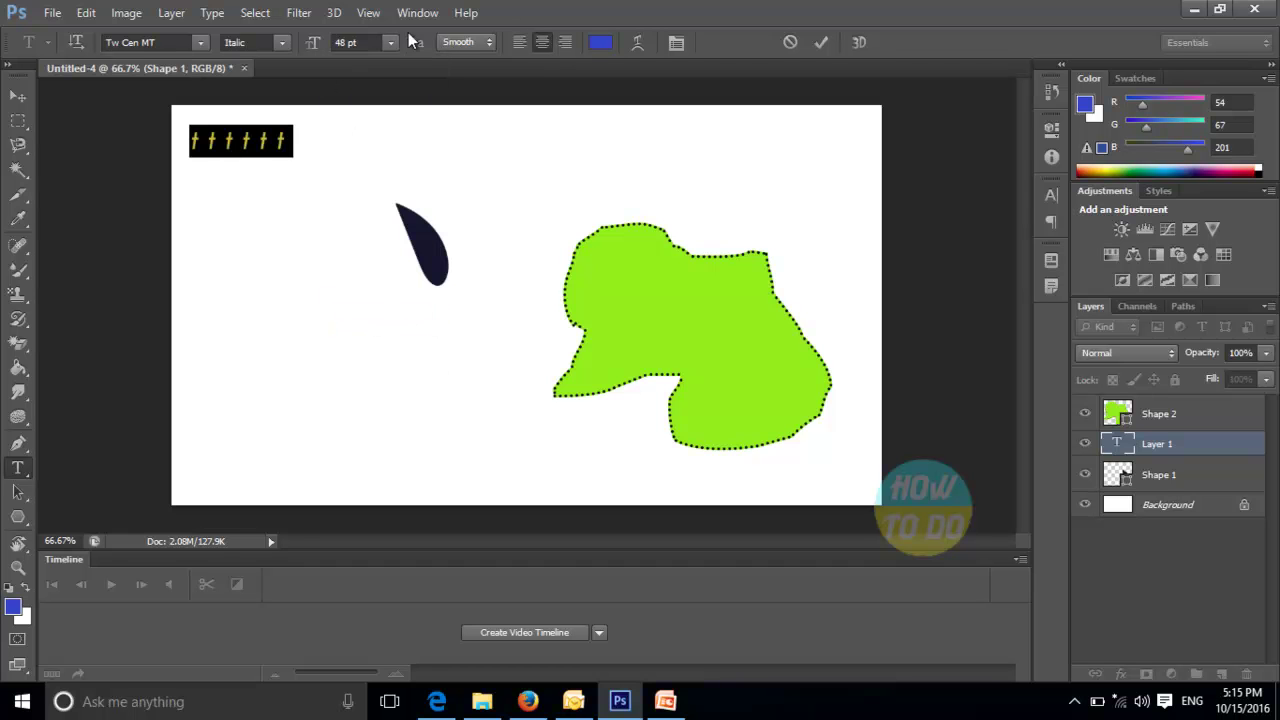
Set the selected text's anti-aliasing to Crisp and try other alignments before returning the text to centre alignment
{"action": "left_click", "coordinate": [457, 43]}
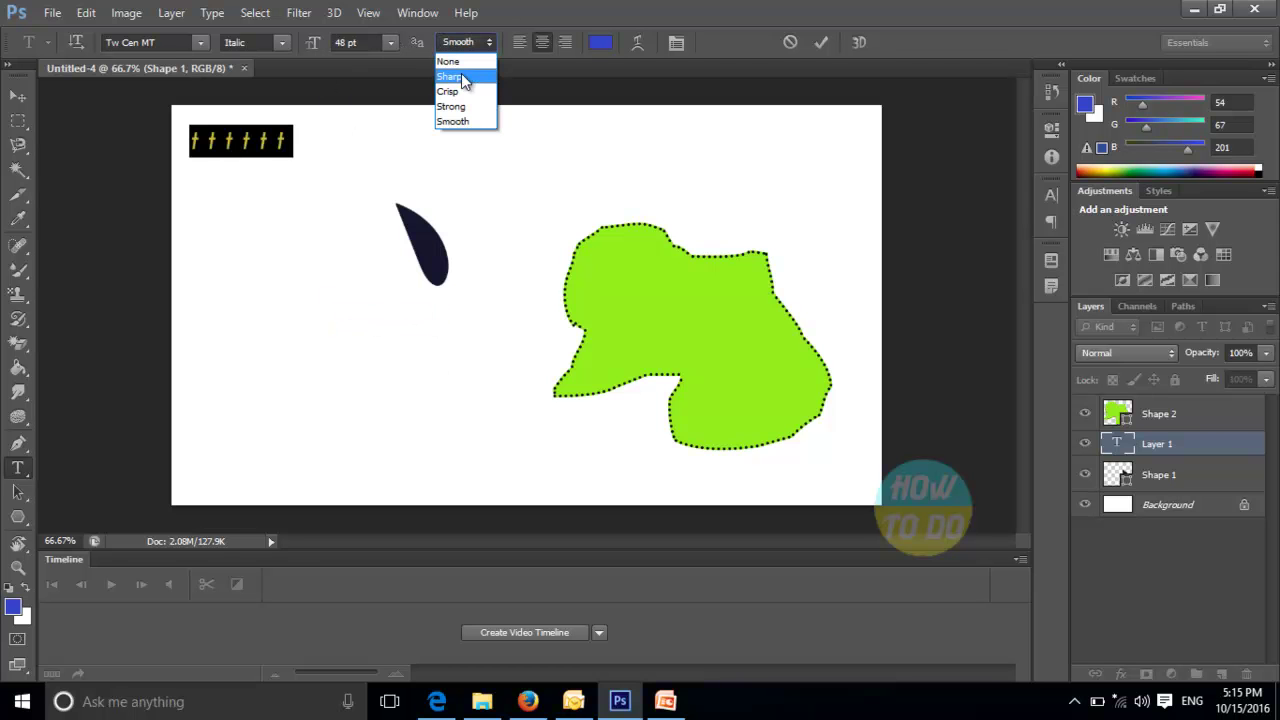
{"action": "left_click", "coordinate": [465, 91]}
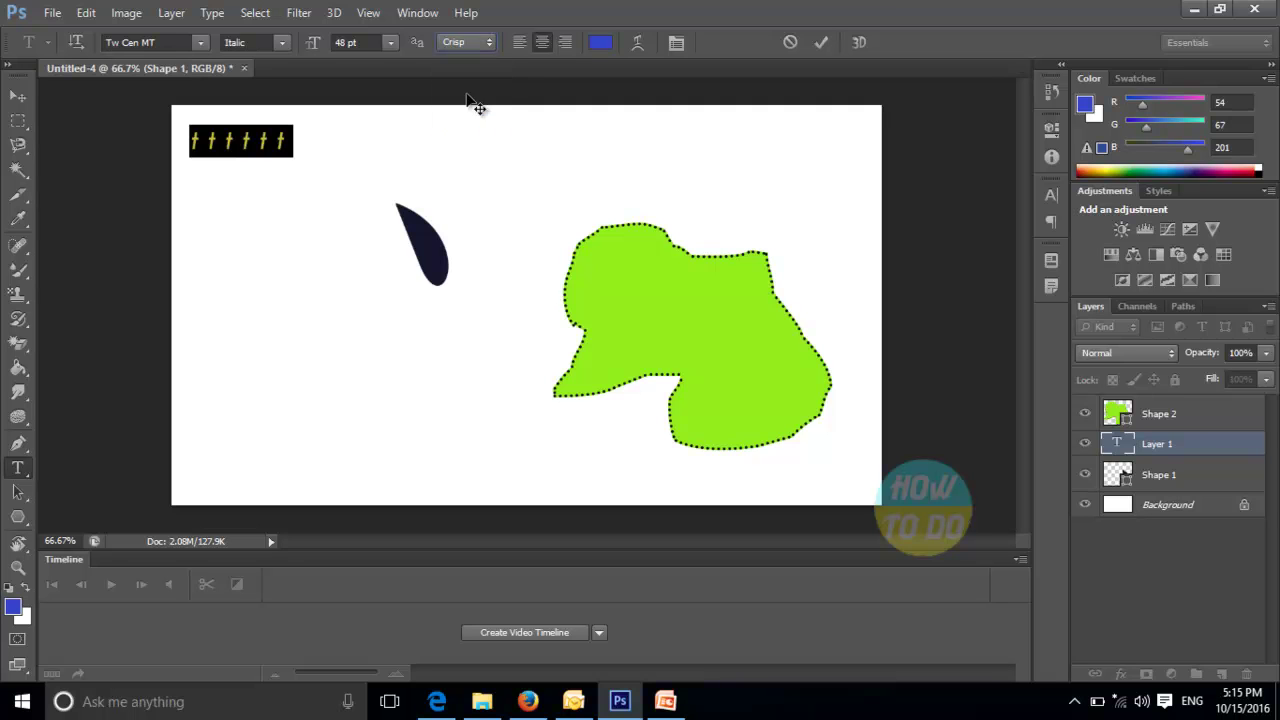
{"action": "left_click", "coordinate": [528, 42]}
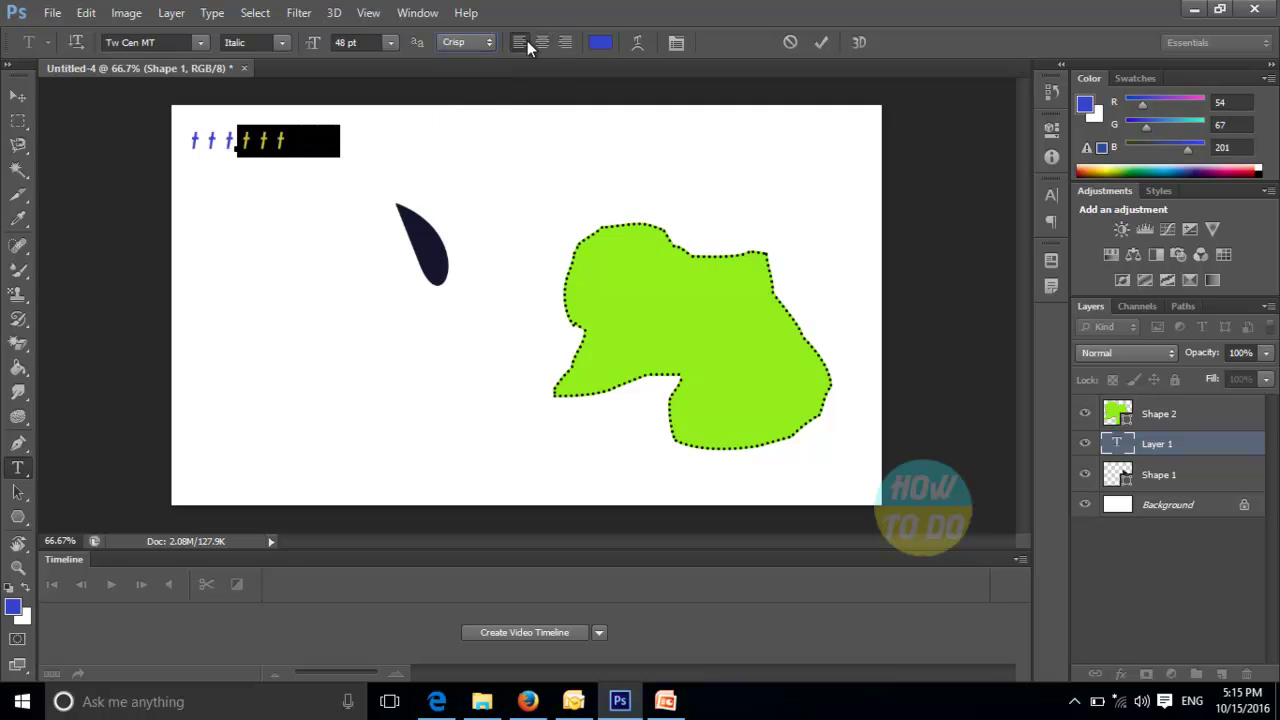
{"action": "left_click", "coordinate": [567, 43]}
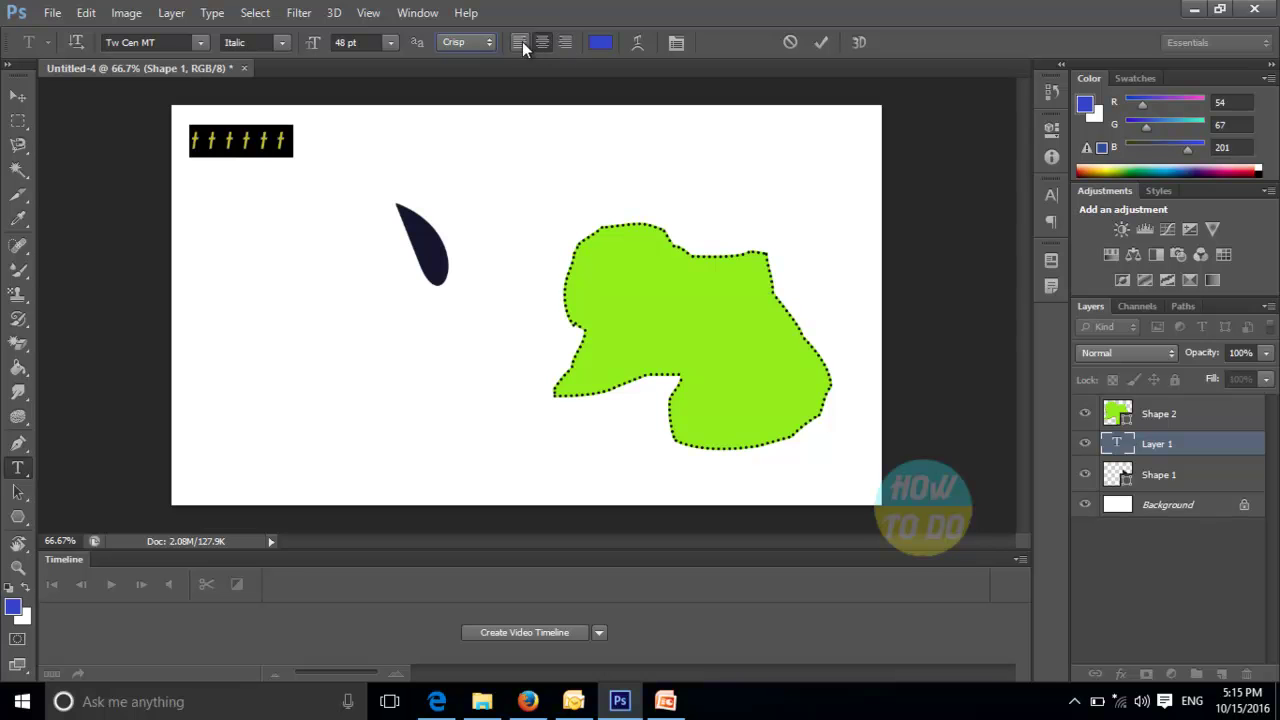
{"action": "left_click", "coordinate": [543, 45]}
{"action": "left_click", "coordinate": [532, 42]}
Change the selected text's colour to orange-red f0480d
{"action": "left_click", "coordinate": [600, 42]}
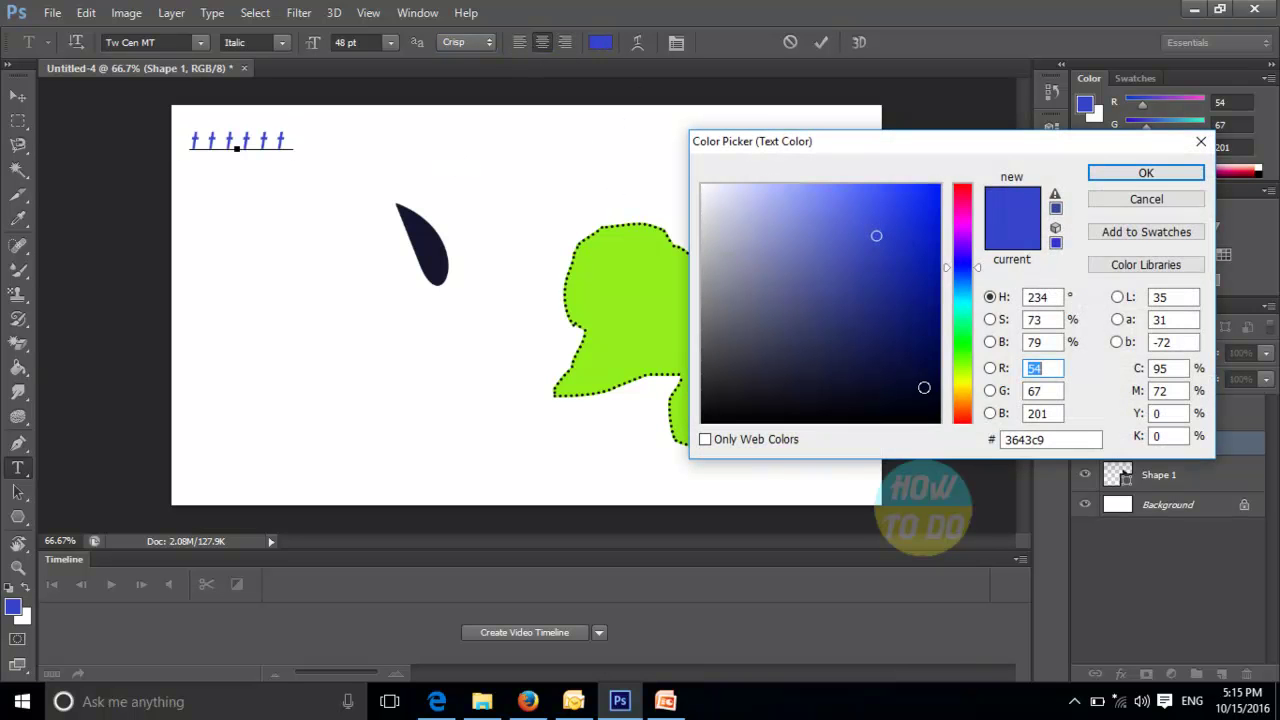
{"action": "left_click", "coordinate": [962, 411]}
{"action": "left_click", "coordinate": [922, 197]}
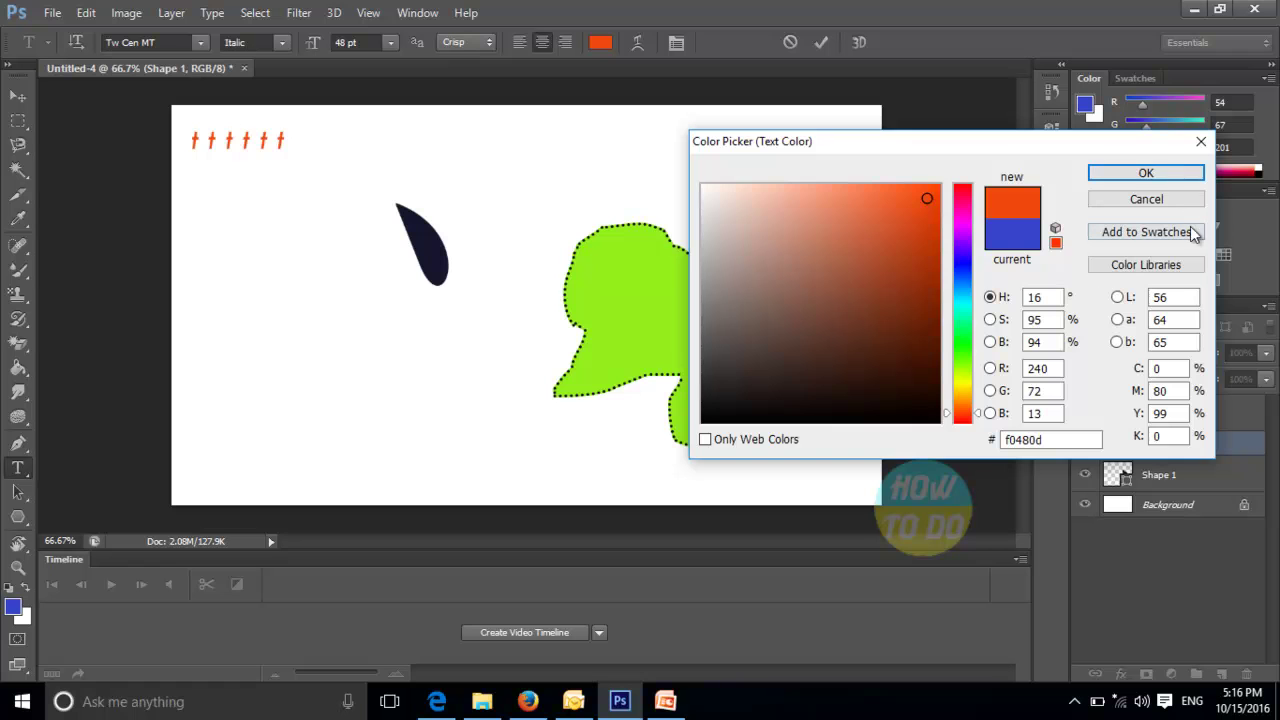
{"action": "left_click", "coordinate": [1146, 173]}
Warp the text with the horizontal Arc style at +50% bend and move it above the dark shape
{"action": "left_click", "coordinate": [639, 43]}
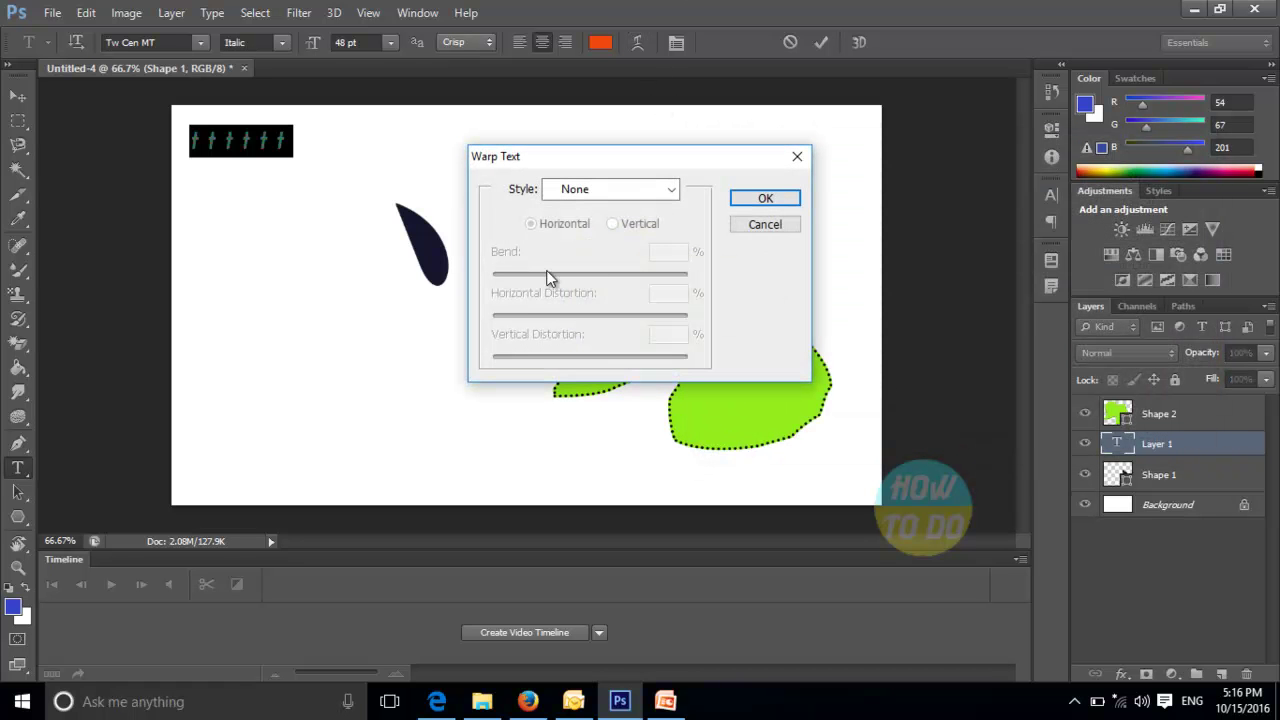
{"action": "left_click", "coordinate": [608, 189]}
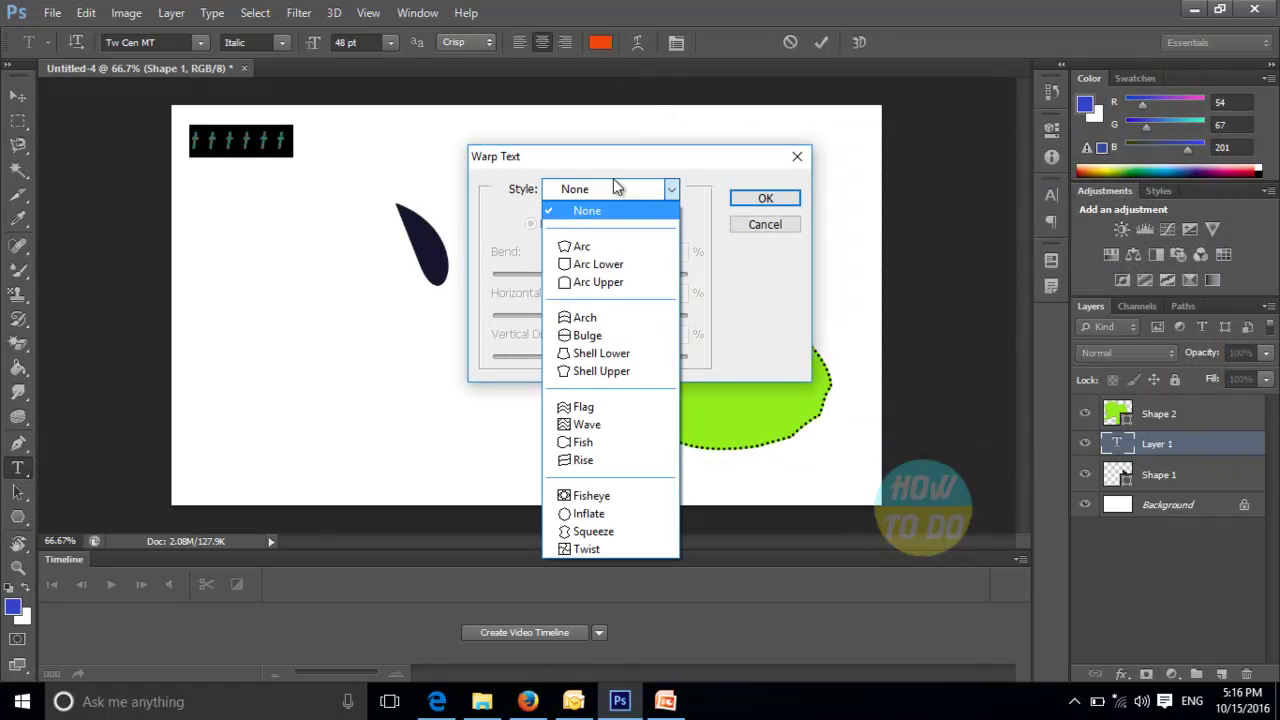
{"action": "left_click", "coordinate": [610, 248]}
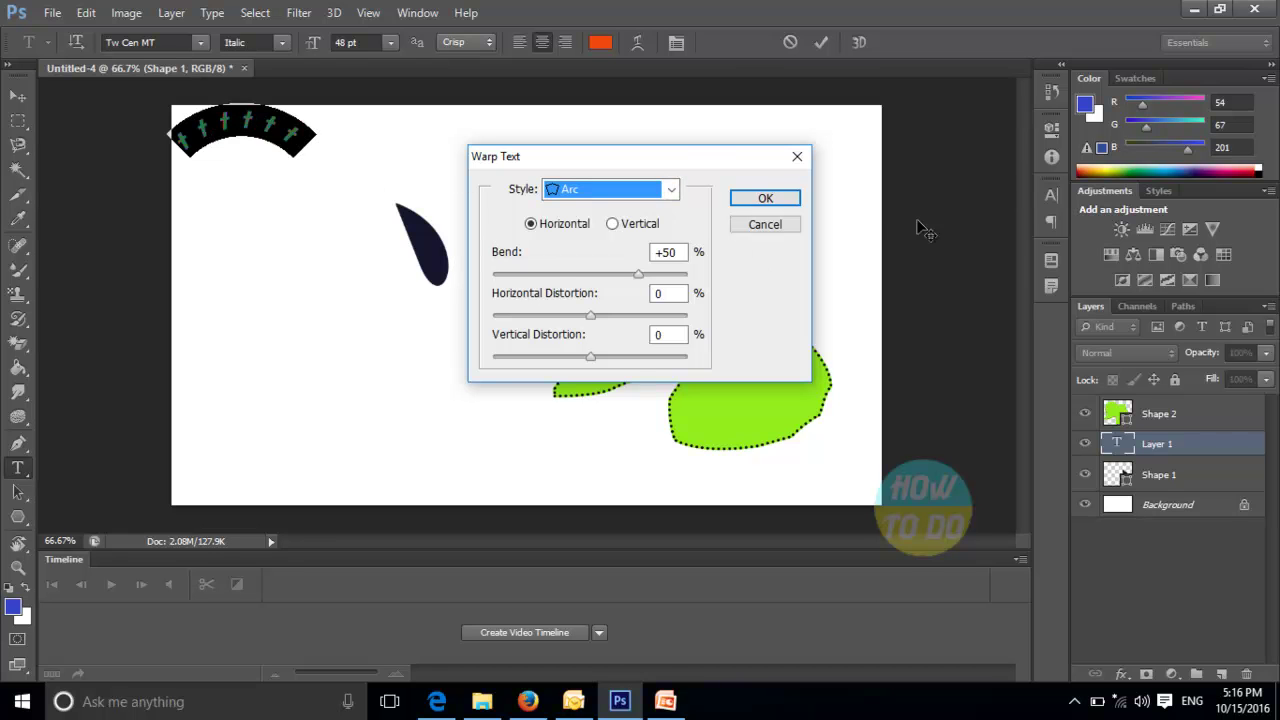
{"action": "left_click", "coordinate": [765, 196]}
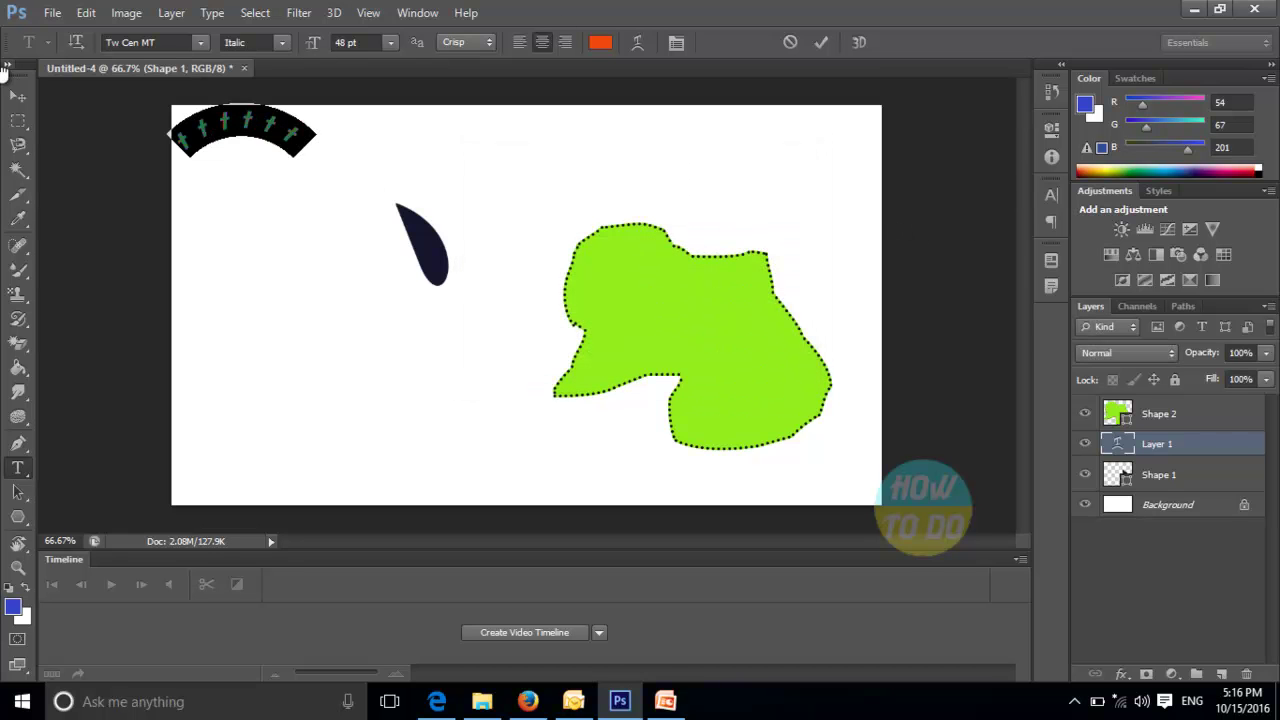
{"action": "left_click", "coordinate": [16, 99]}
{"action": "left_click_drag", "start_coordinate": [265, 128], "coordinate": [432, 166]}
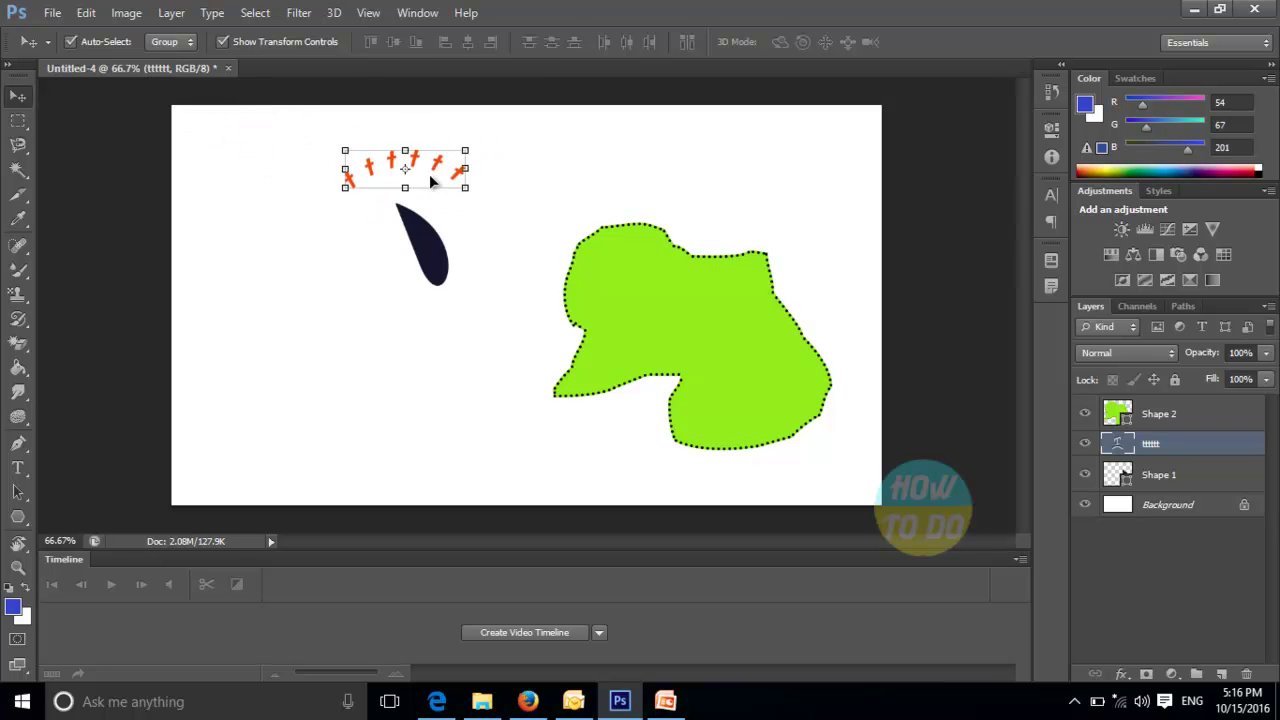
Add the vertical text "hi team" in the empty area beside the dark shape with the Vertical Type tool
{"action": "left_click", "coordinate": [17, 470]}
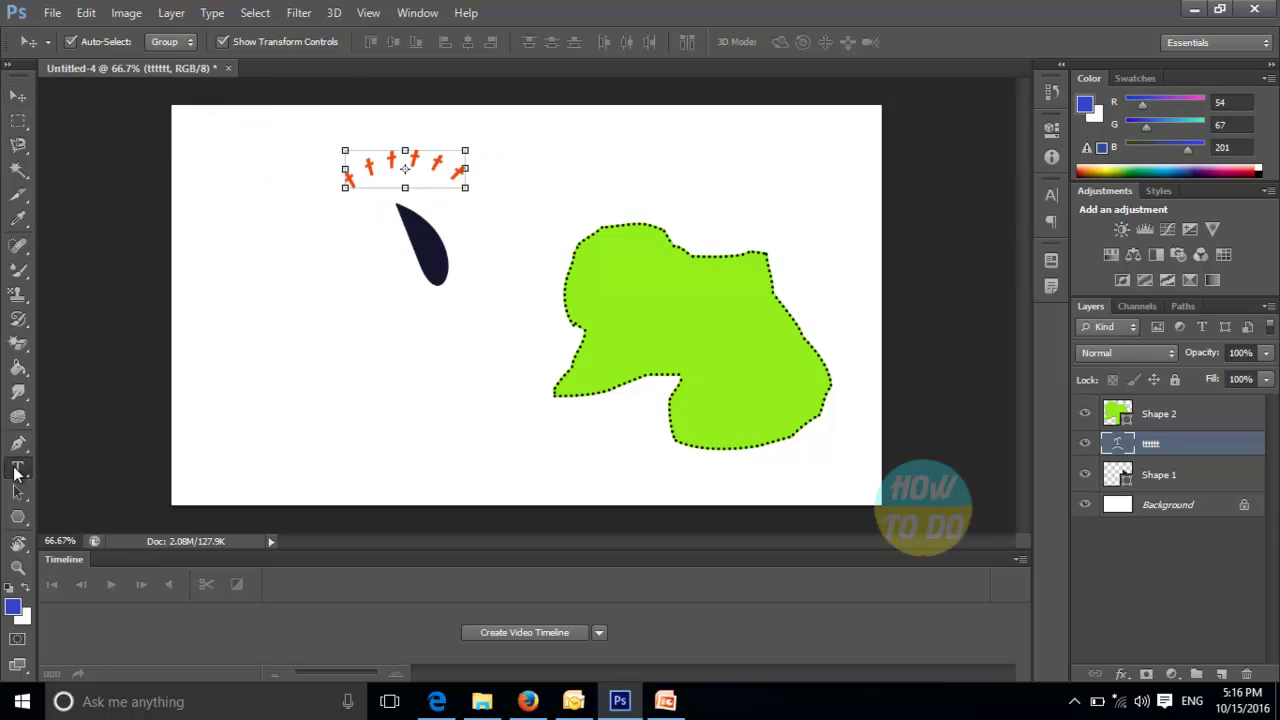
{"action": "left_click_drag", "start_coordinate": [17, 473], "coordinate": [64, 485]}
{"action": "left_click", "coordinate": [88, 482]}
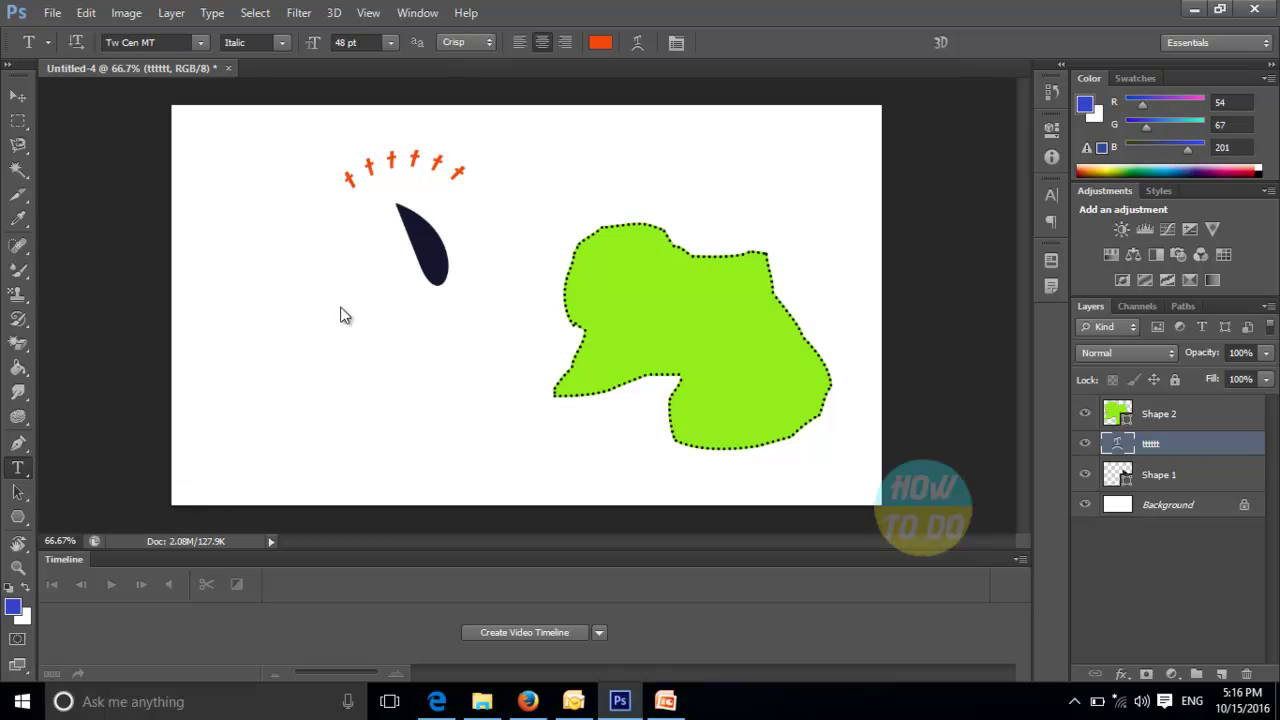
{"action": "left_click", "coordinate": [284, 255]}
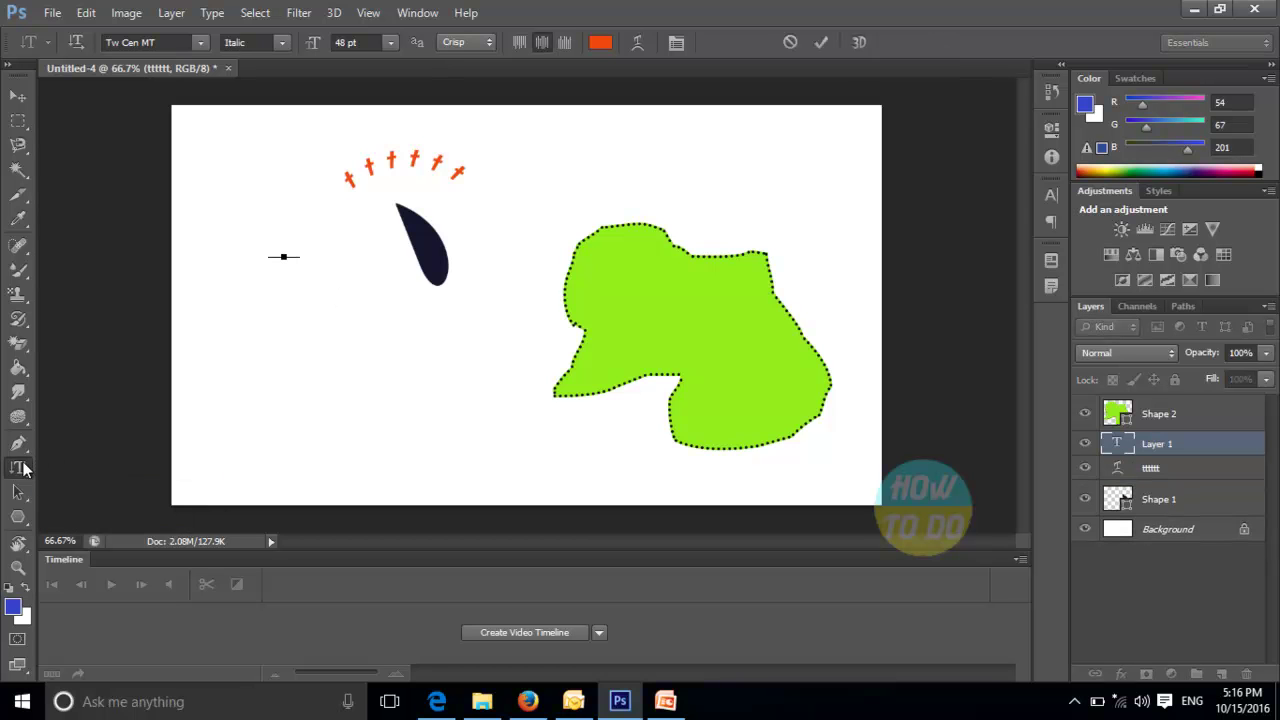
{"action": "left_click_drag", "start_coordinate": [22, 468], "coordinate": [136, 519]}
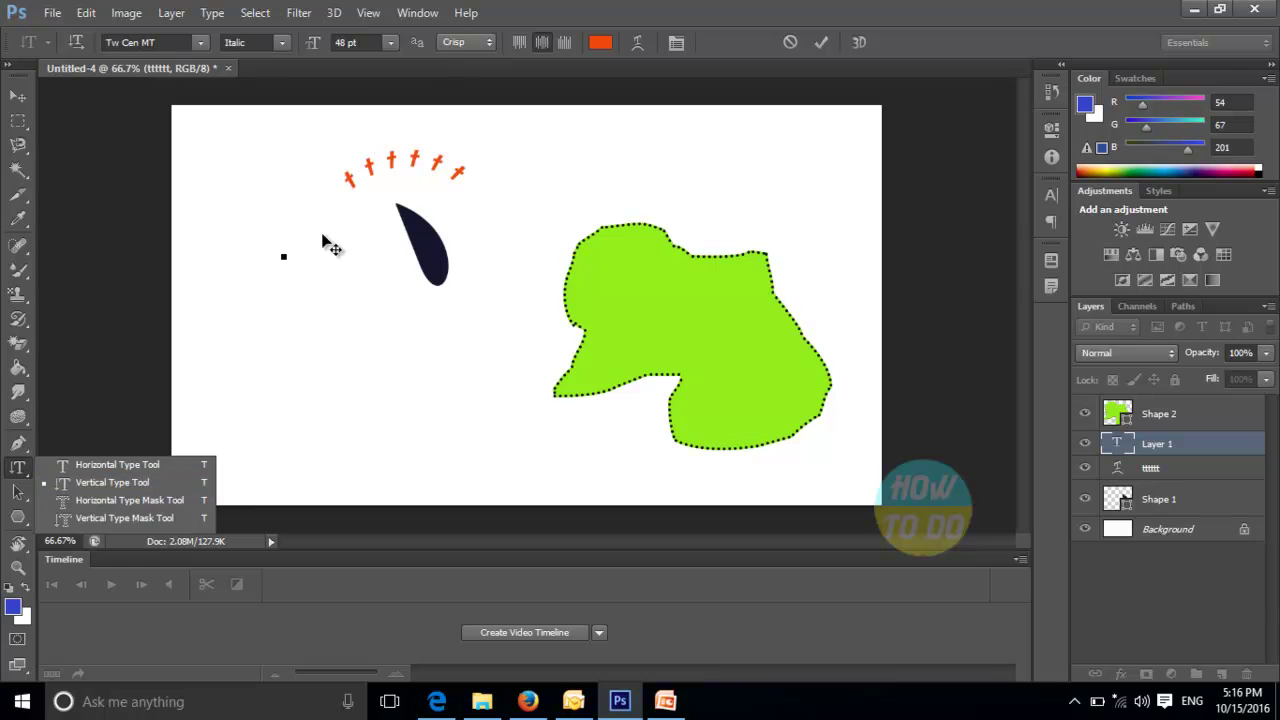
{"action": "left_click", "coordinate": [290, 240]}
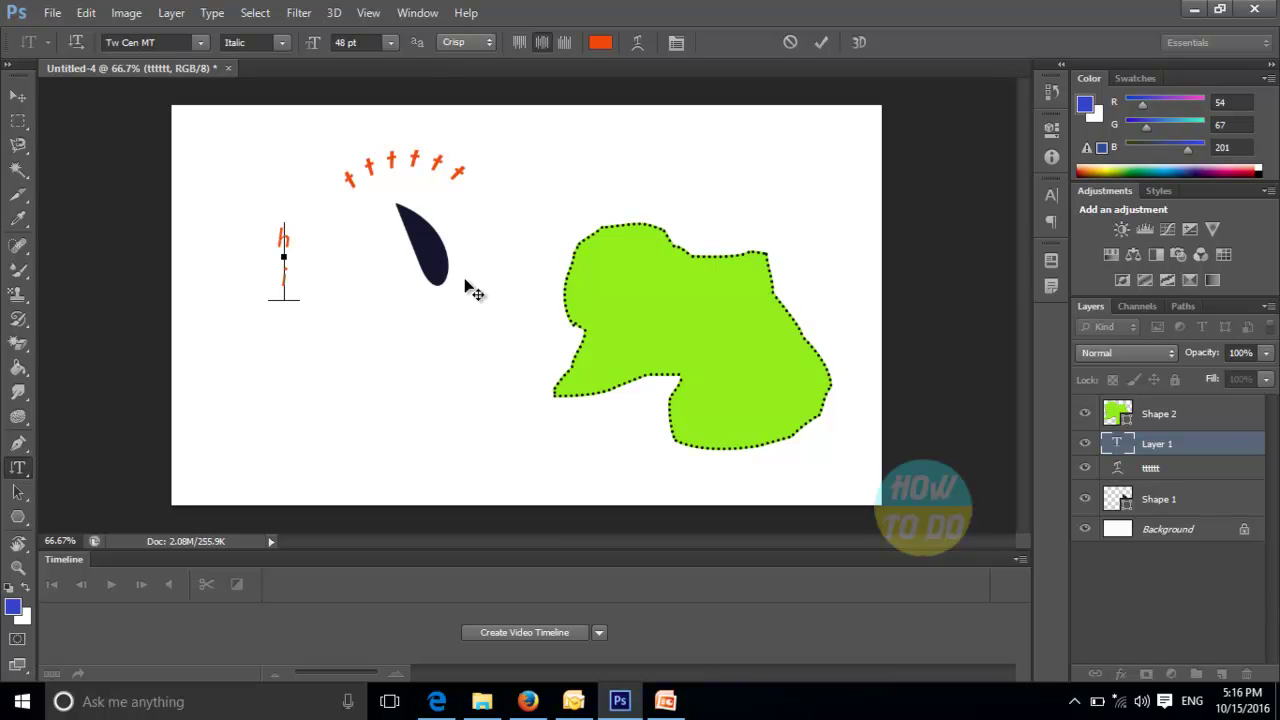
{"action": "type", "text": "hitr"}
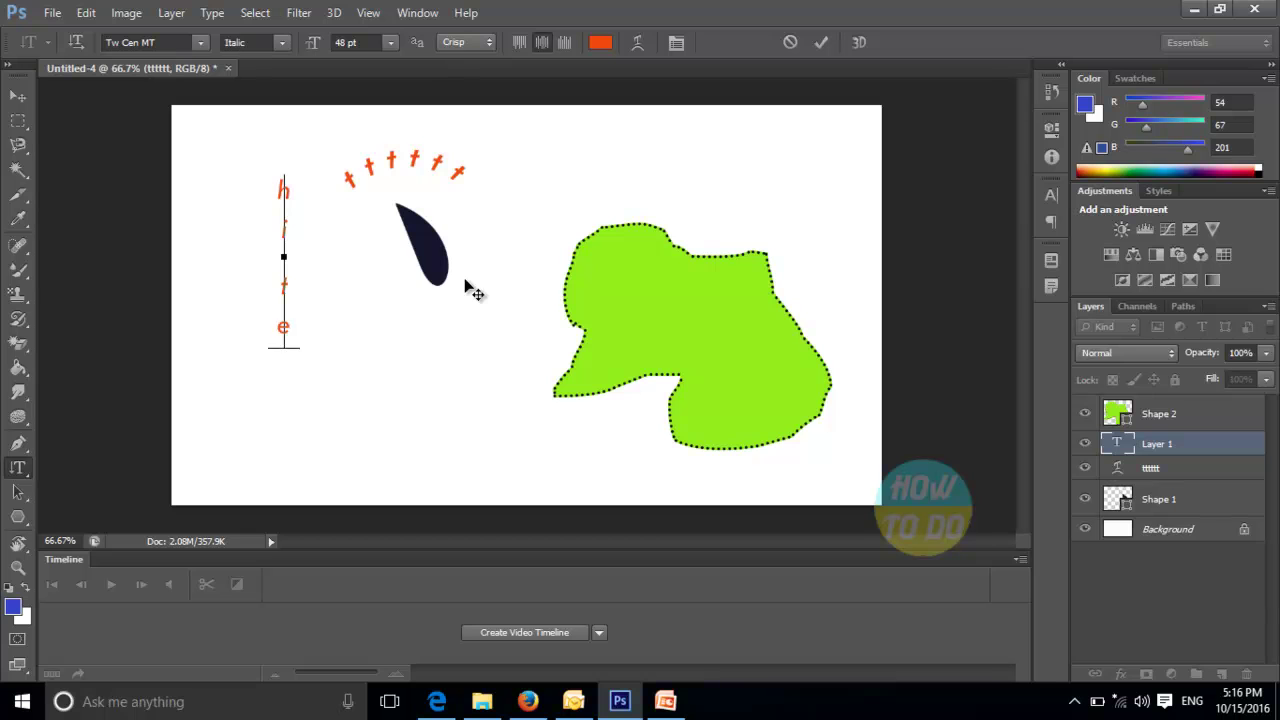
{"action": "type", "text": "am"}
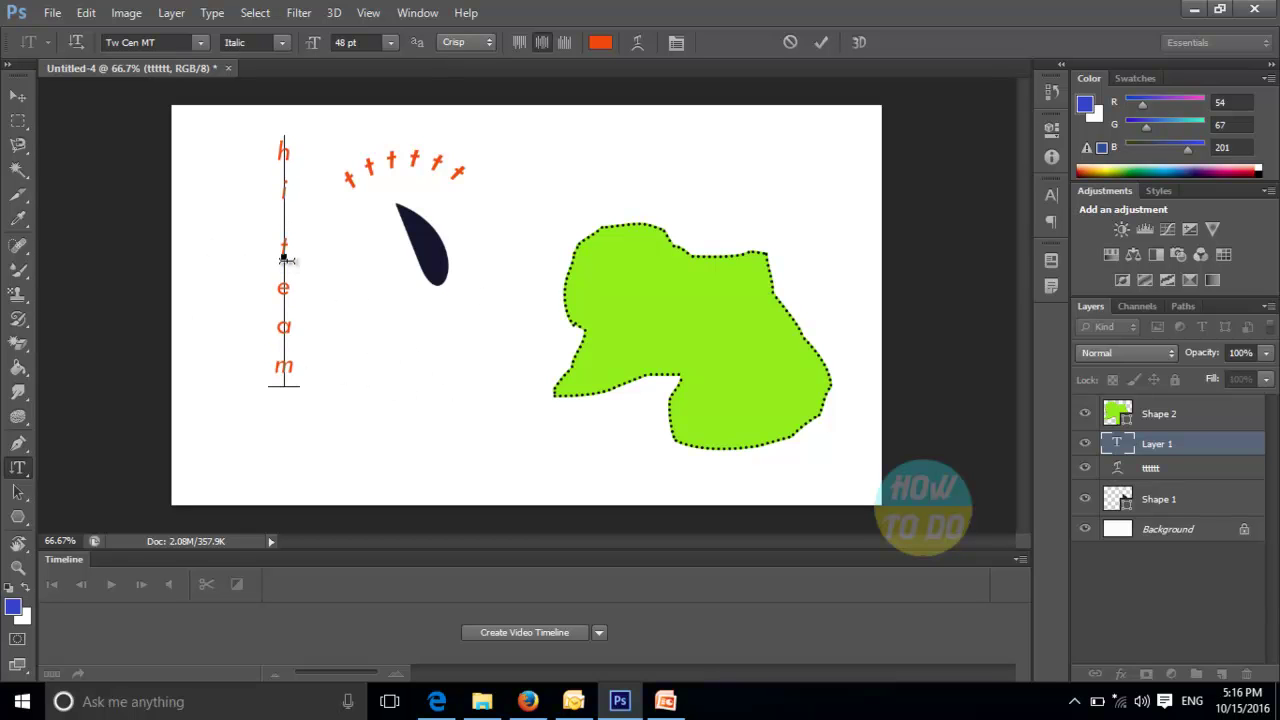
{"action": "key", "text": "ctrl+Return"}
Stretch the vertical text to 175% of its width, placed at X 142 px and Y 231 px, and apply the transformation
{"action": "mouse_move", "coordinate": [287, 238]}
{"action": "left_mouse_down"}
{"action": "mouse_move", "coordinate": [341, 244]}
{"action": "mouse_move", "coordinate": [258, 219]}
{"action": "mouse_move", "coordinate": [263, 247]}
{"action": "mouse_move", "coordinate": [306, 249]}
{"action": "mouse_move", "coordinate": [285, 250]}
{"action": "left_mouse_up"}
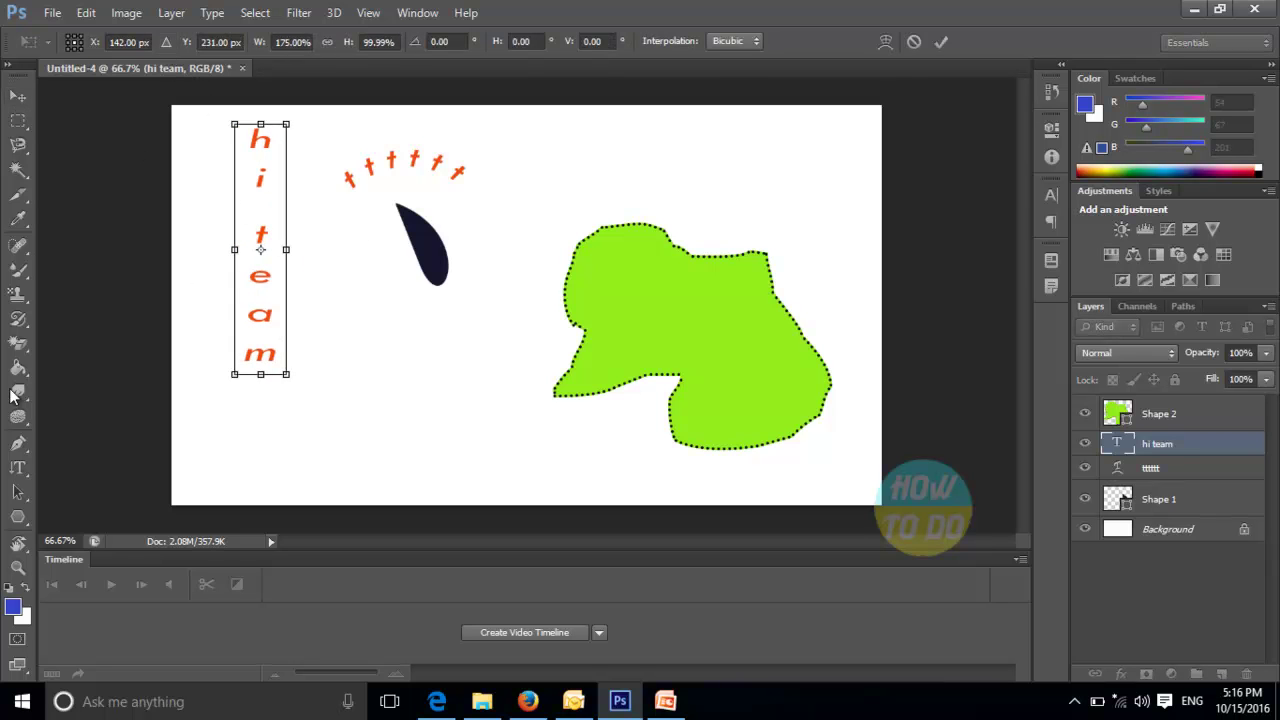
{"action": "left_click", "coordinate": [24, 481]}
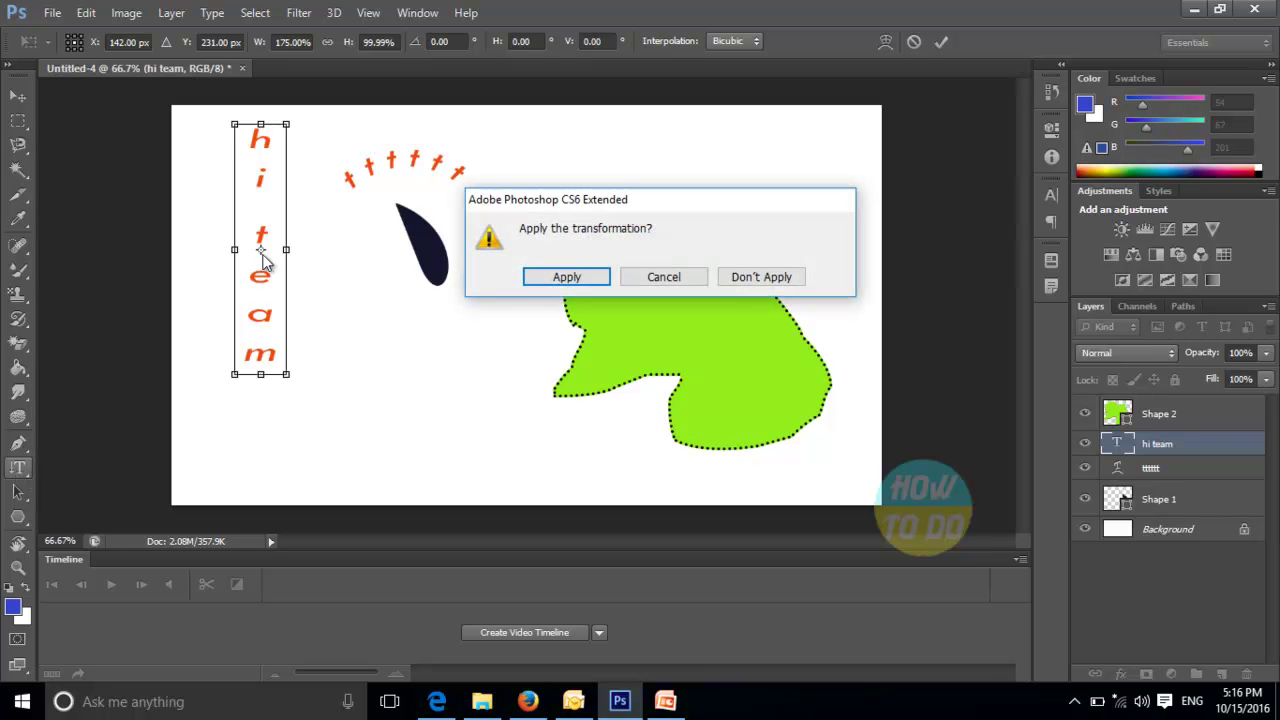
{"action": "left_click", "coordinate": [540, 278]}
Select all of the vertical text and change its font to Verdana in the Bold style
{"action": "left_click", "coordinate": [258, 231]}
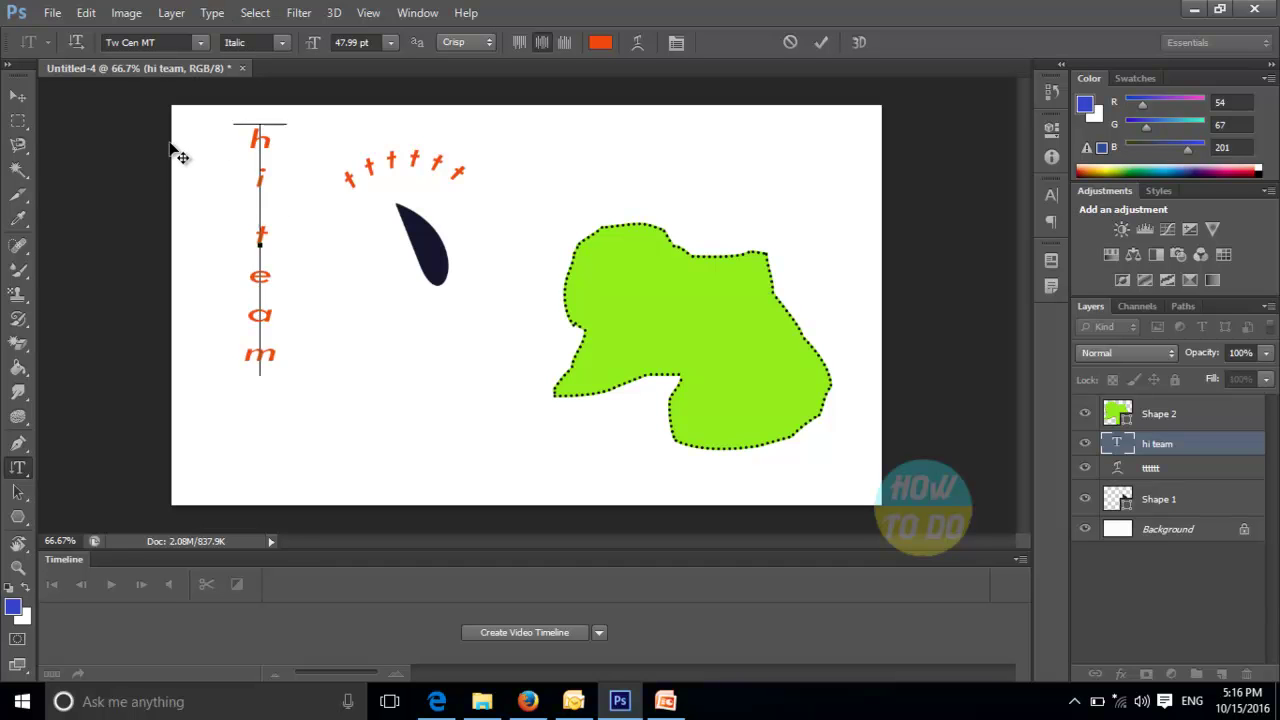
{"action": "key", "text": "ctrl+a"}
{"action": "left_click", "coordinate": [200, 44]}
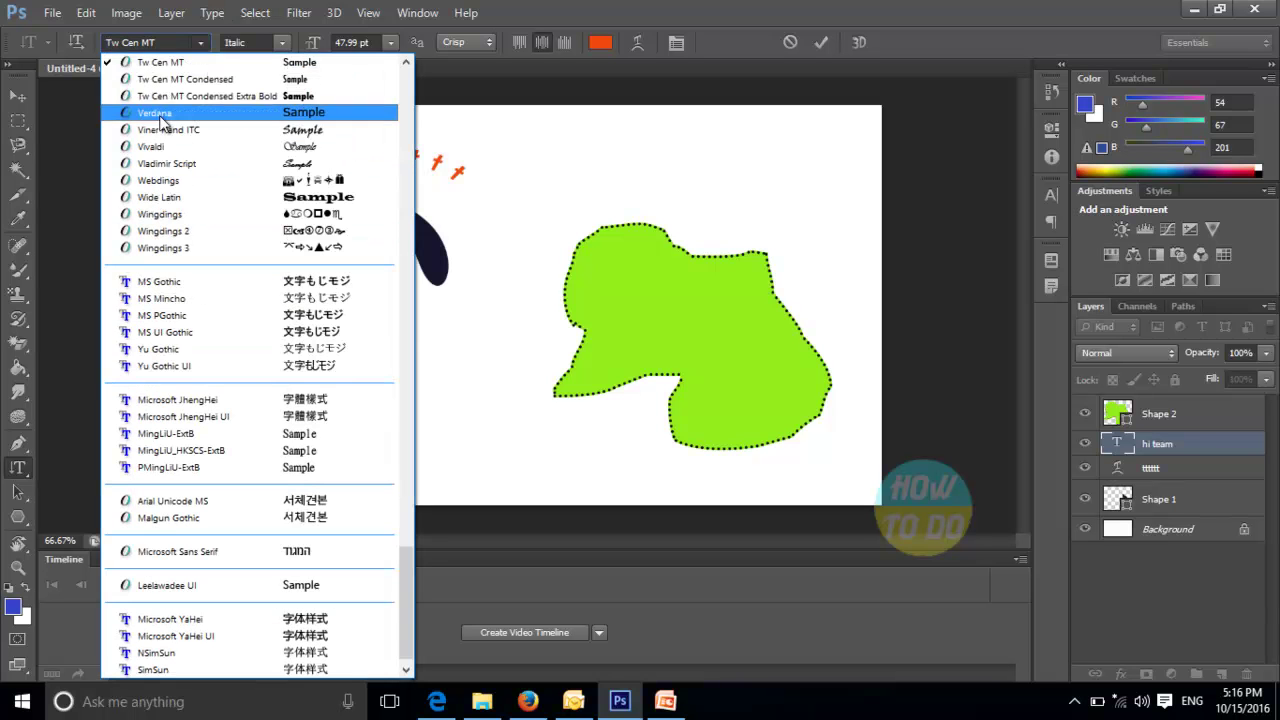
{"action": "left_click", "coordinate": [160, 113]}
{"action": "left_click", "coordinate": [282, 43]}
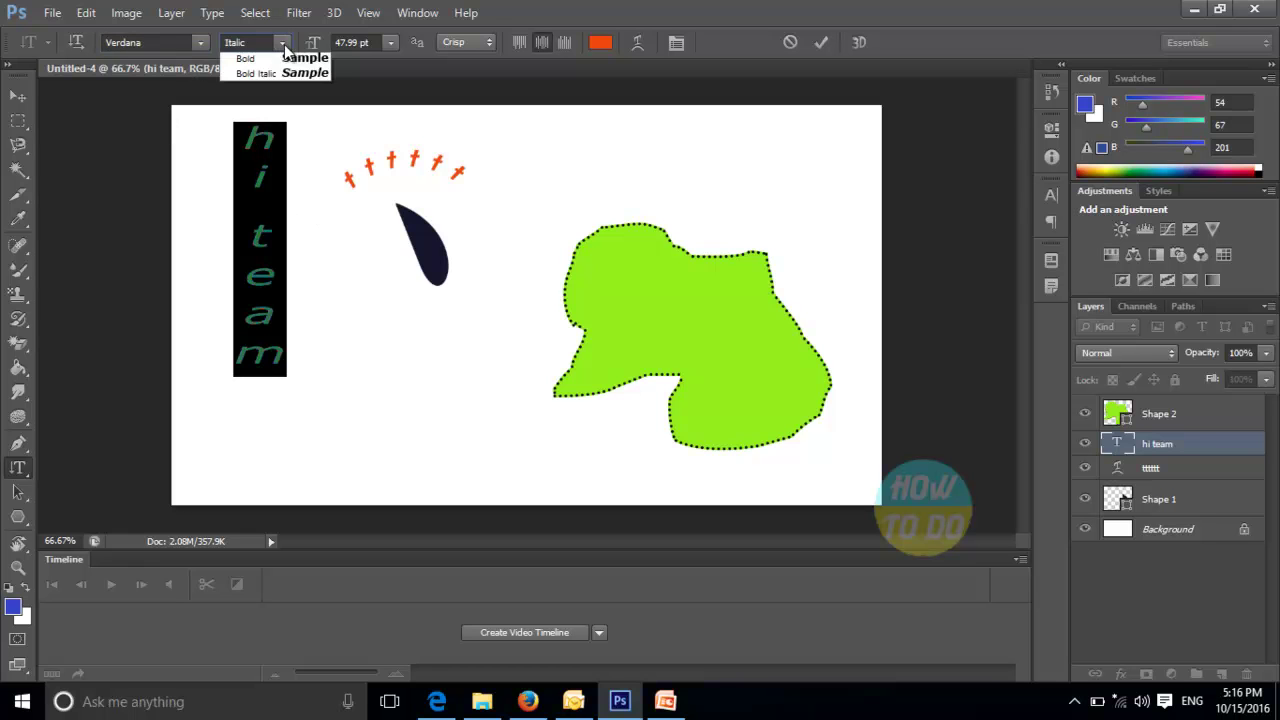
{"action": "left_click", "coordinate": [274, 94]}
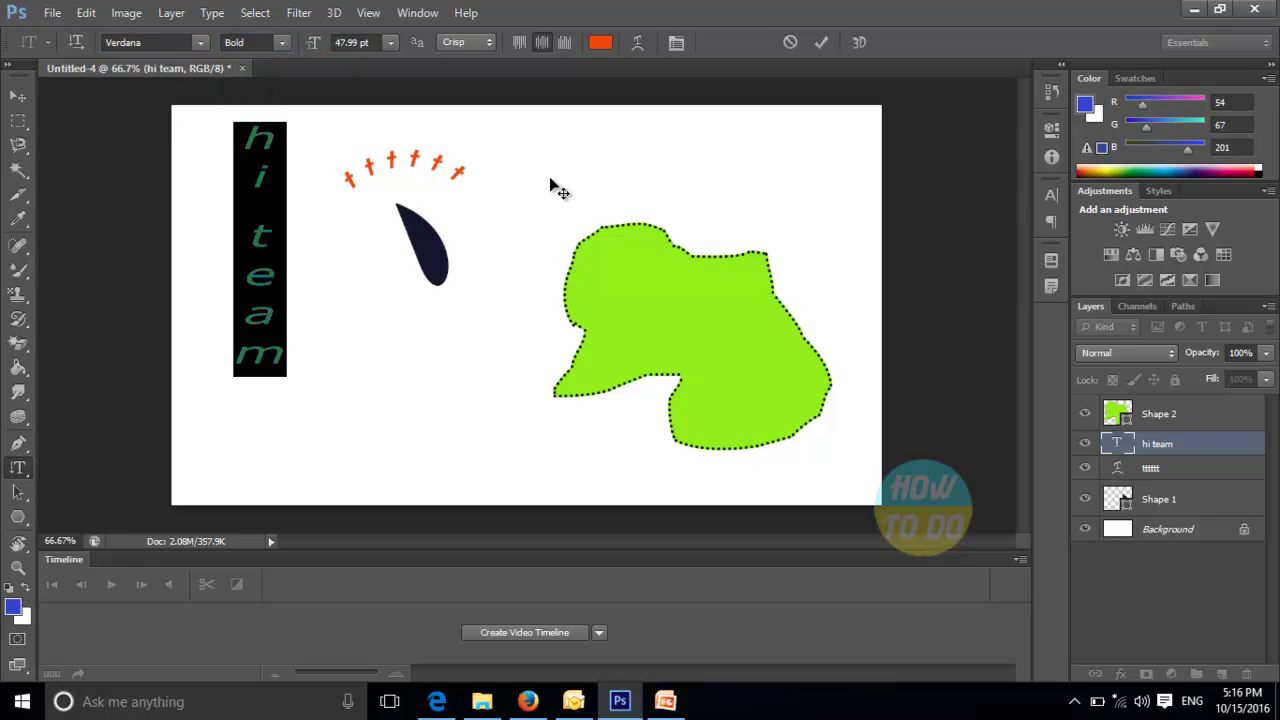
Set the vertical text's size to 48 pt and its anti-aliasing to Strong after trying Smooth
{"action": "left_click", "coordinate": [396, 45]}
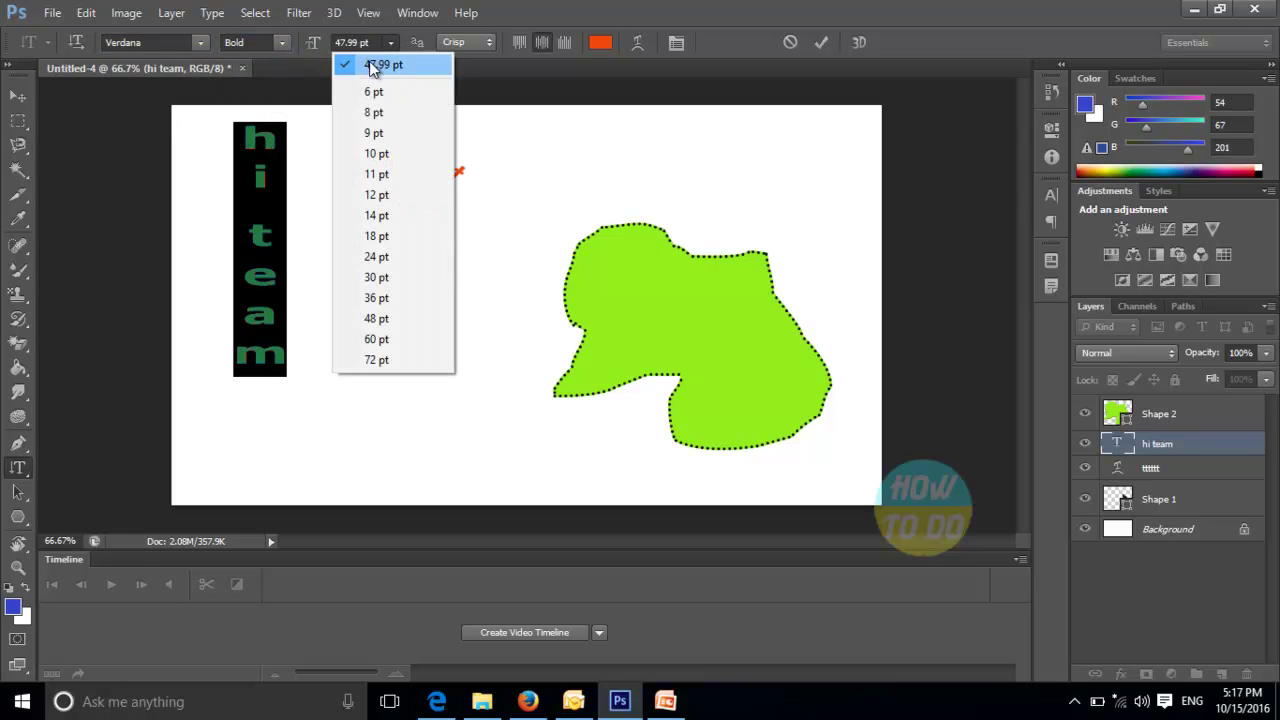
{"action": "left_click", "coordinate": [382, 320]}
{"action": "left_click", "coordinate": [465, 42]}
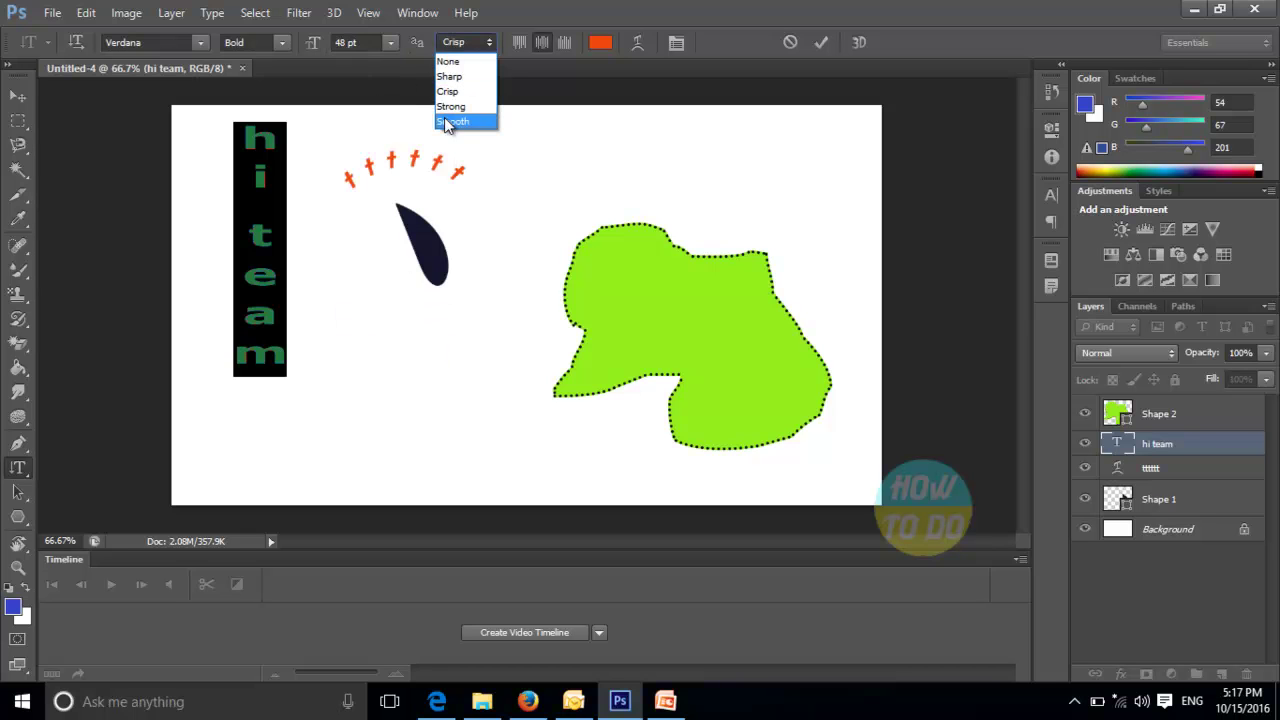
{"action": "left_click", "coordinate": [445, 117]}
{"action": "left_click", "coordinate": [464, 44]}
{"action": "left_click", "coordinate": [452, 107]}
Try top alignment and the other alignment options on the vertical text and return it to centre alignment
{"action": "left_click", "coordinate": [518, 44]}
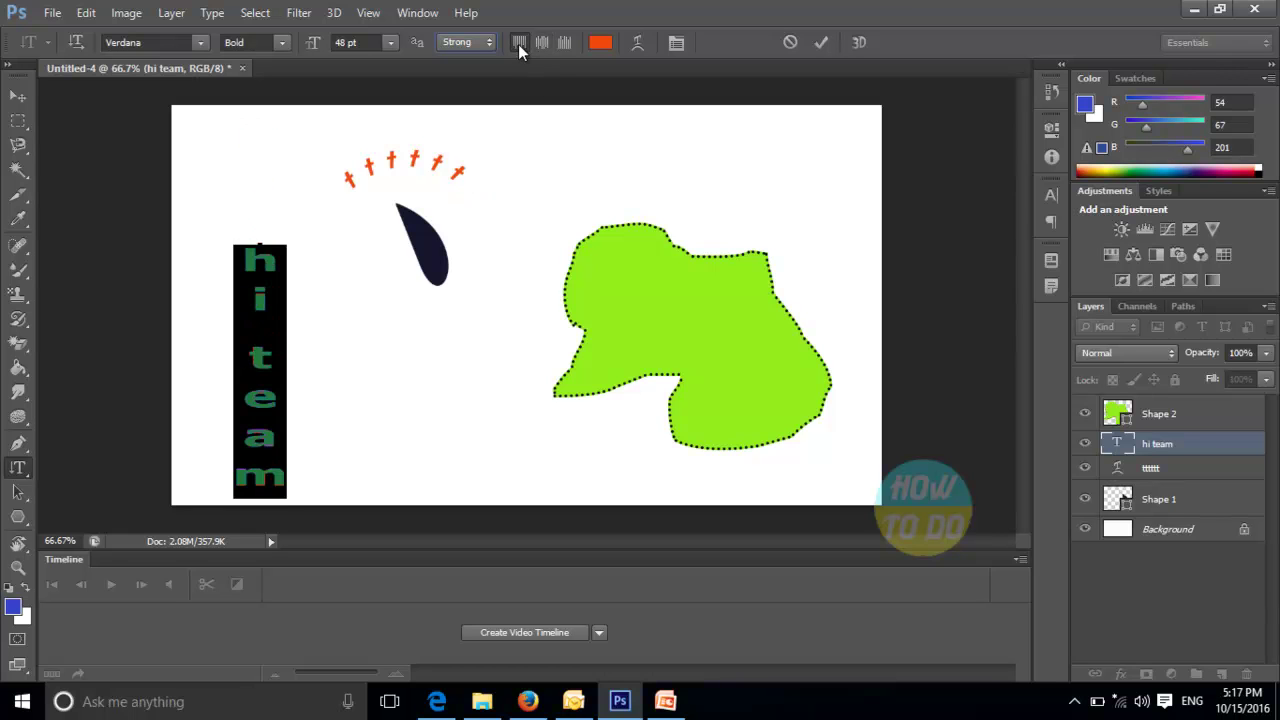
{"action": "left_click", "coordinate": [539, 45]}
{"action": "left_click", "coordinate": [552, 44]}
{"action": "left_click", "coordinate": [542, 42]}
{"action": "left_click", "coordinate": [545, 44]}
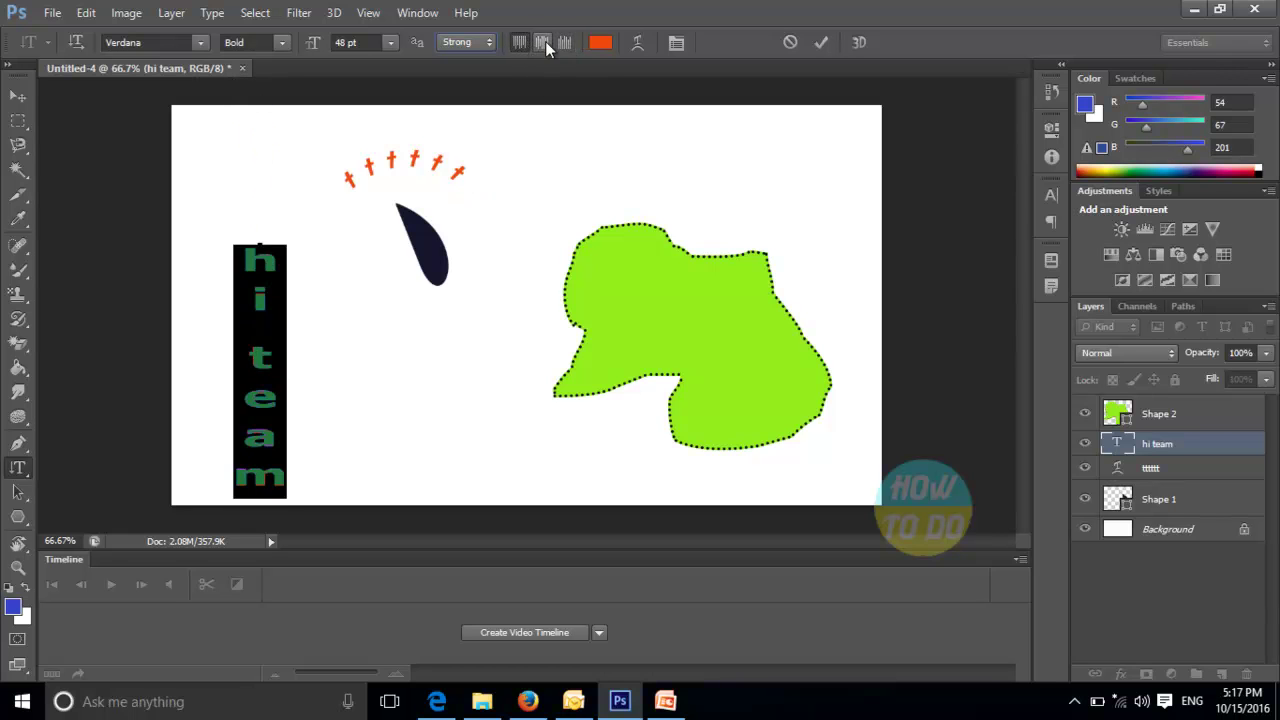
Change the vertical text's colour to violet 5317cd
{"action": "left_click", "coordinate": [600, 42]}
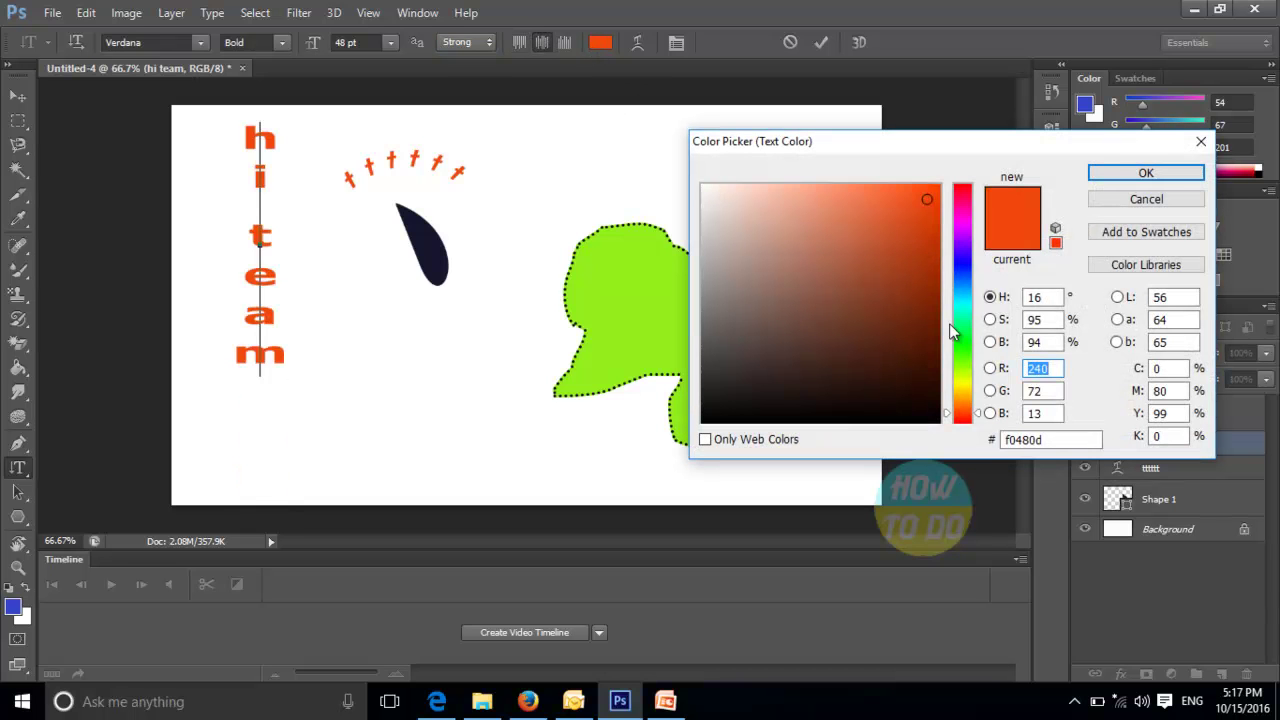
{"action": "left_click", "coordinate": [962, 251]}
{"action": "left_click", "coordinate": [914, 231]}
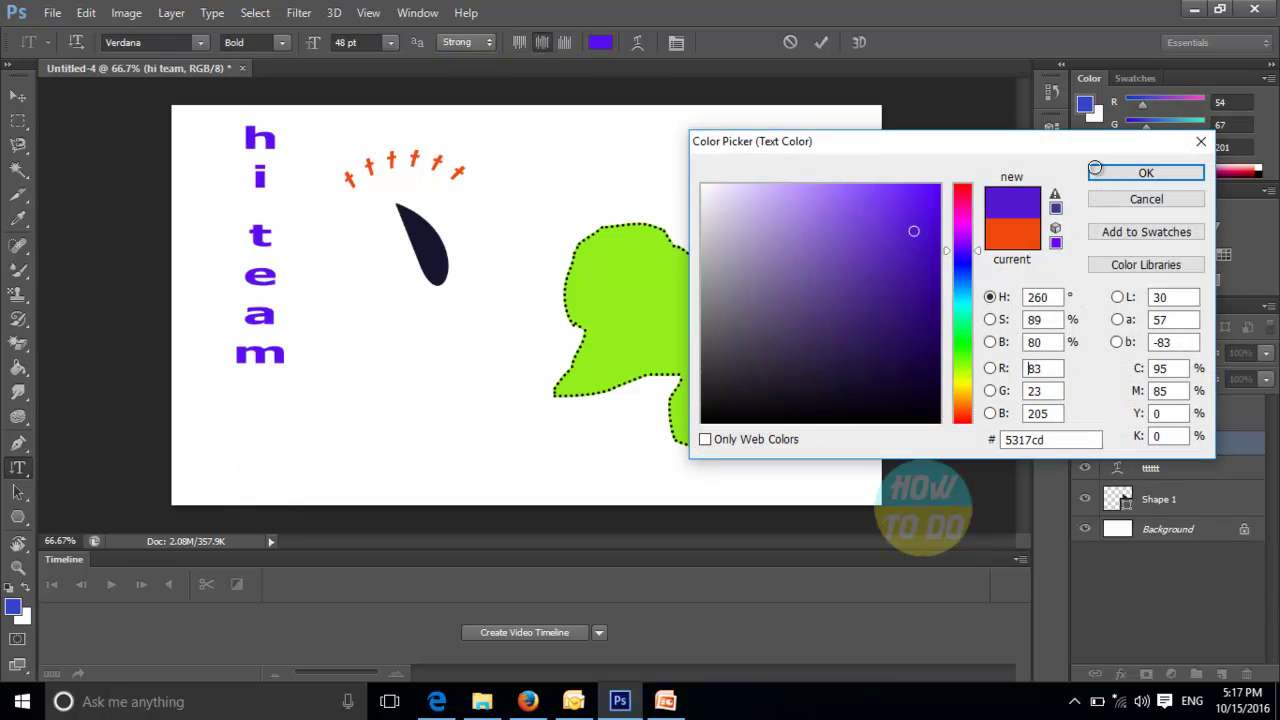
{"action": "left_click", "coordinate": [1141, 174]}
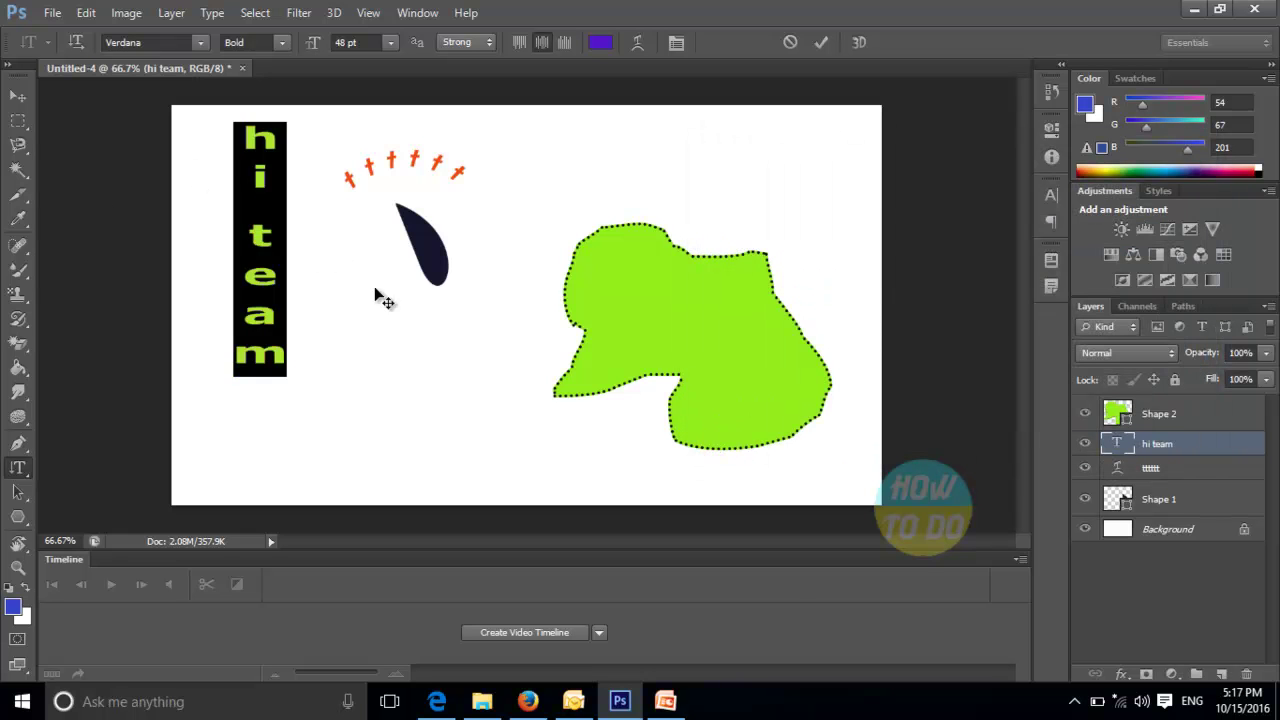
Enter "hhhhhh" just below the dark shape with the Horizontal Type Mask tool
{"action": "right_click", "coordinate": [18, 467]}
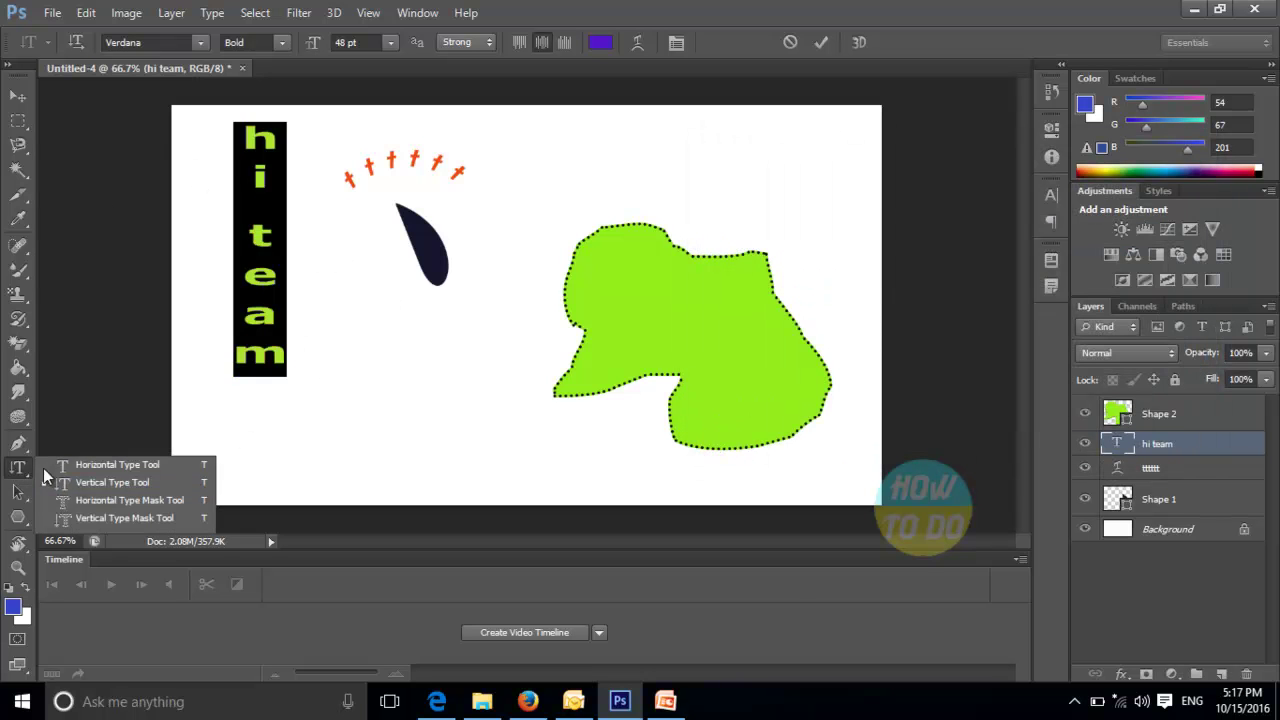
{"action": "left_click", "coordinate": [79, 524]}
{"action": "left_click", "coordinate": [364, 294]}
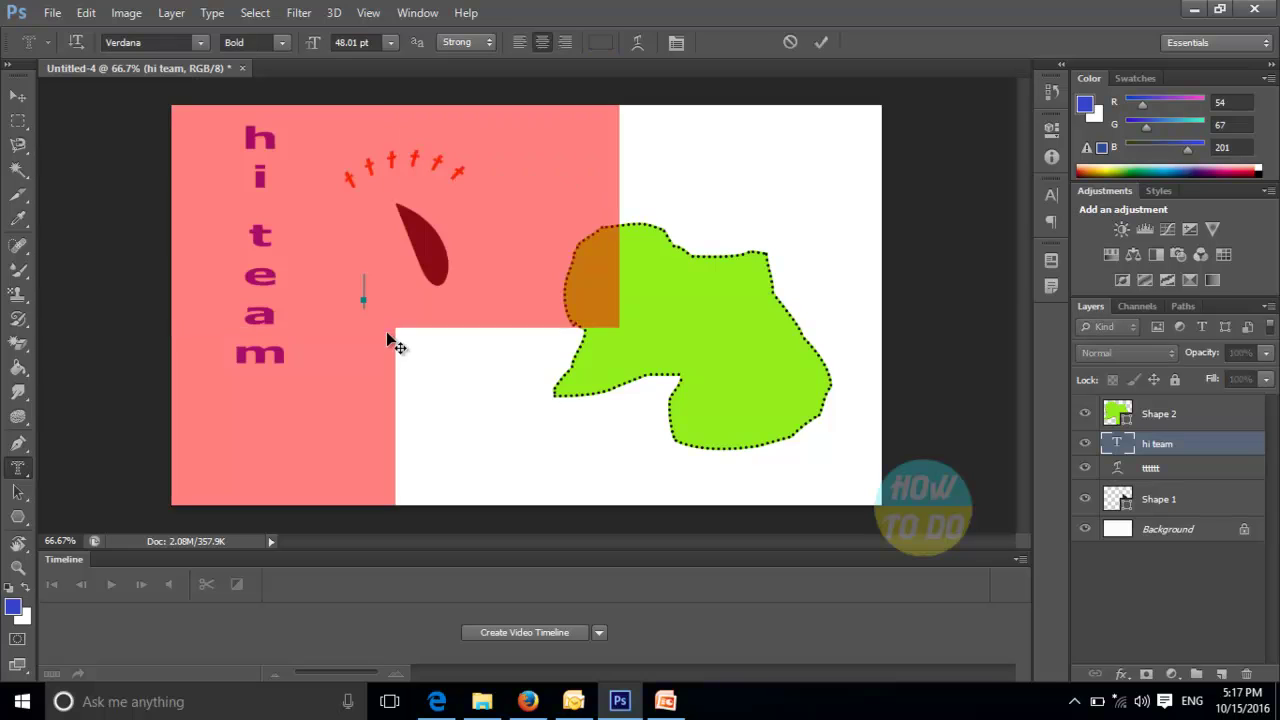
{"action": "type", "text": "hhhhh"}
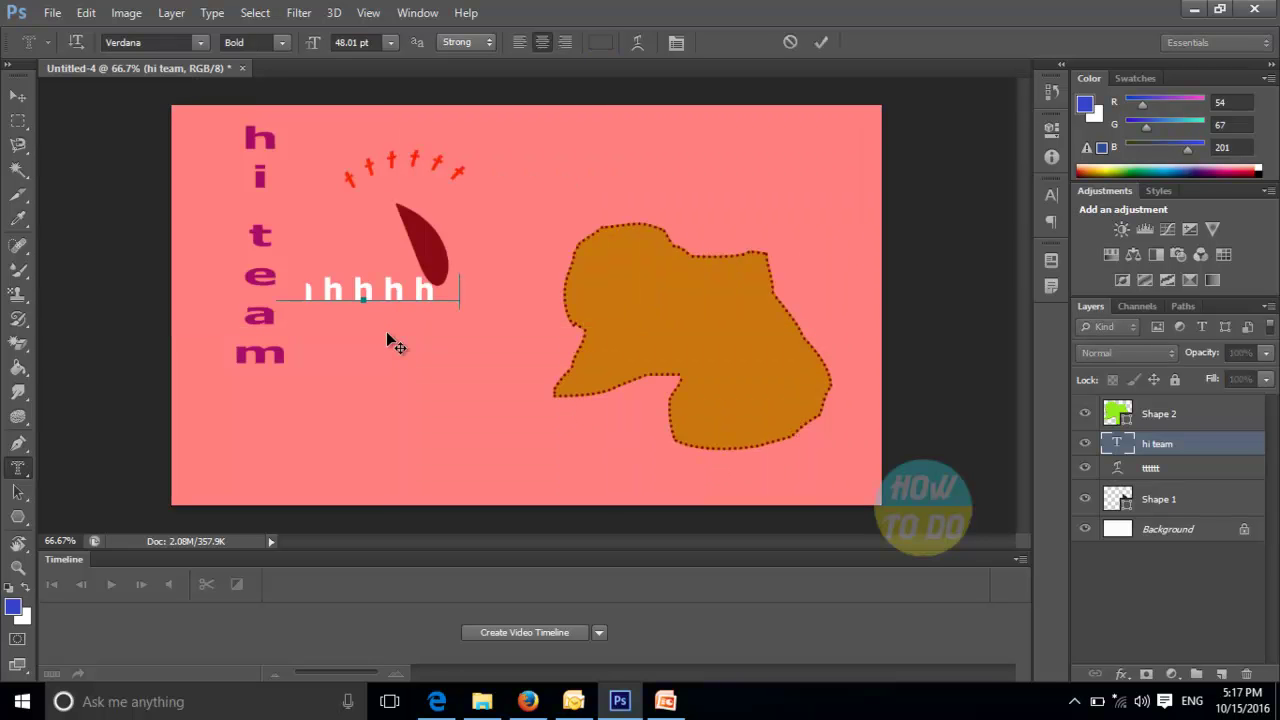
{"action": "type", "text": "h"}
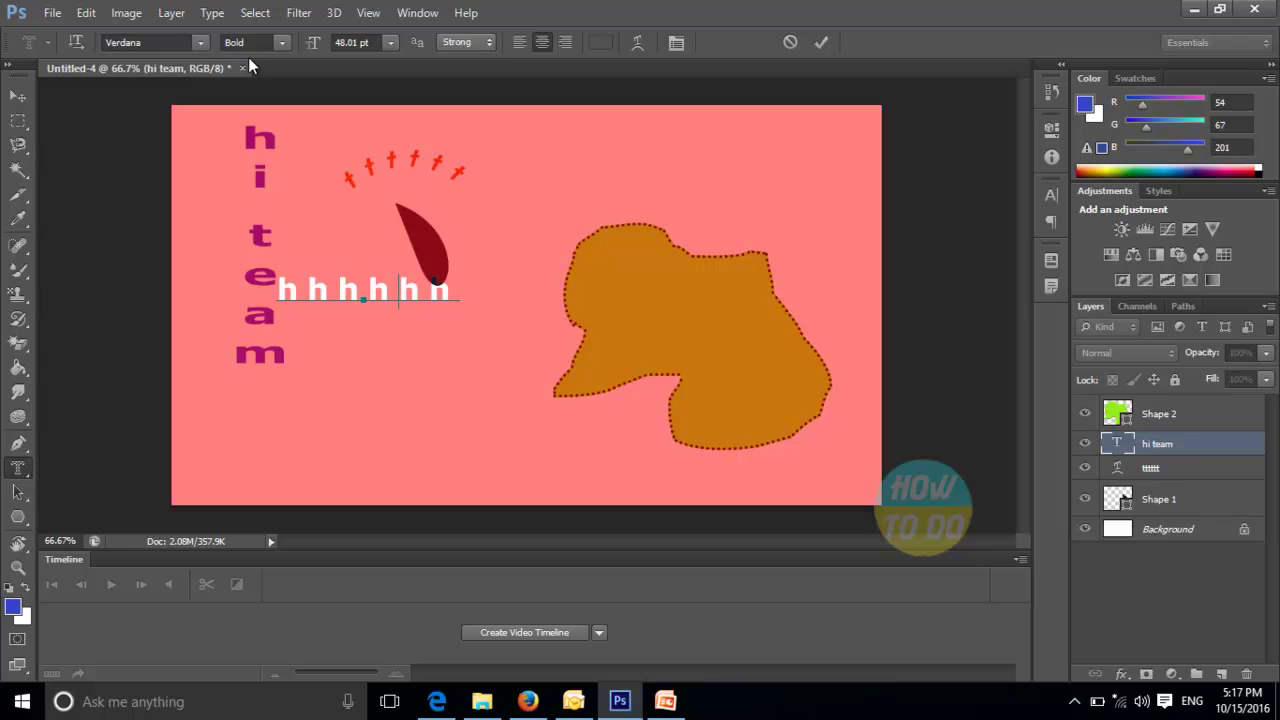
Create a vertical selection reading "jjjj" between the dark shape and the large shape with the Vertical Type Mask tool
{"action": "left_click_drag", "start_coordinate": [454, 292], "coordinate": [246, 286]}
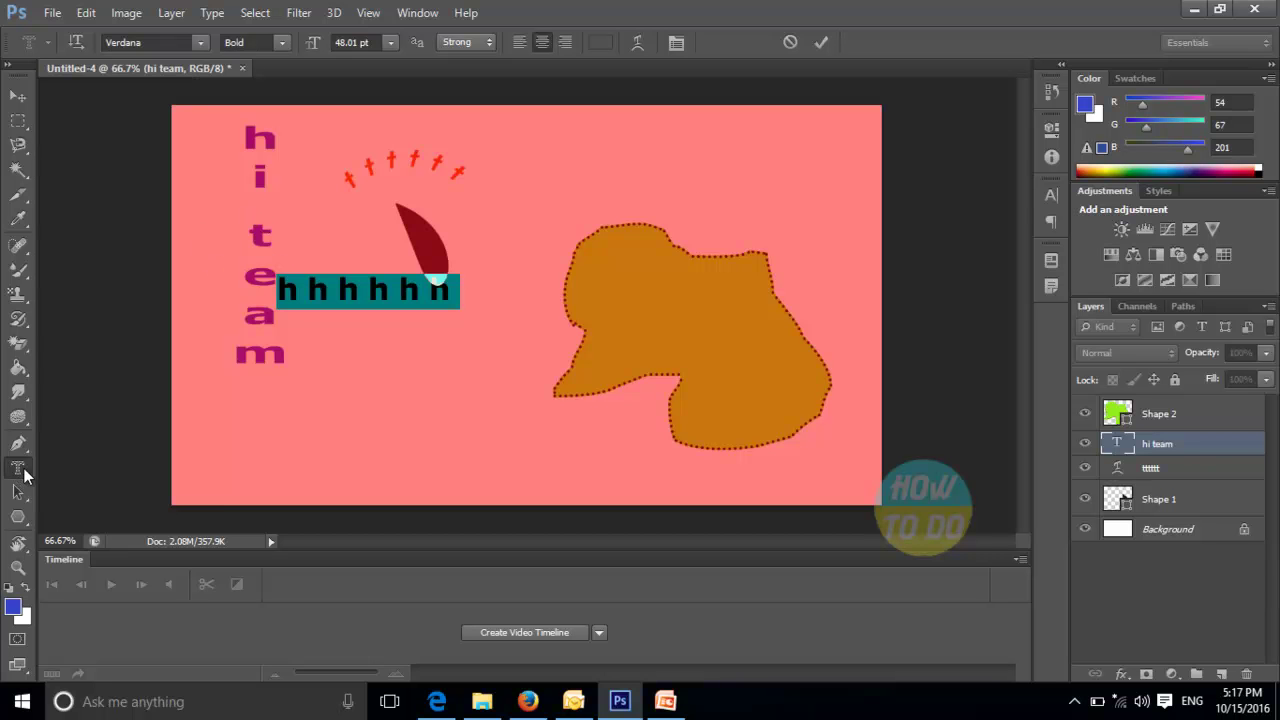
{"action": "right_click", "coordinate": [24, 476]}
{"action": "left_click", "coordinate": [90, 518]}
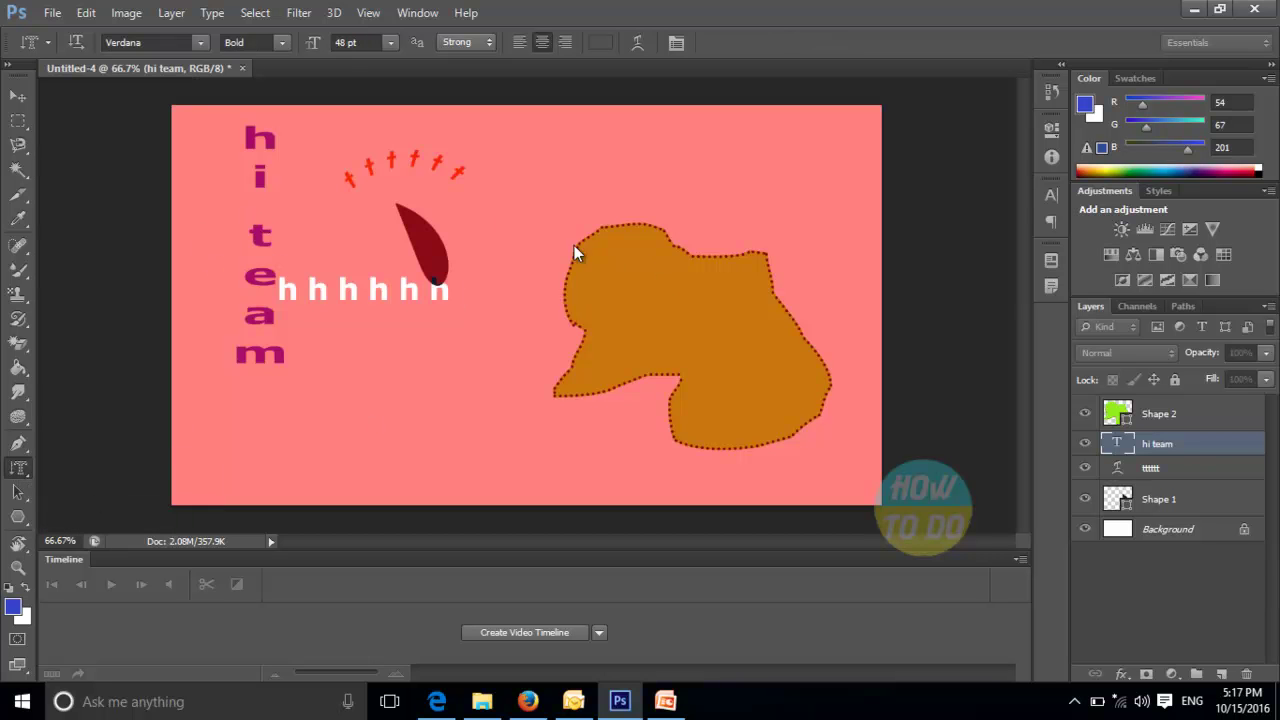
{"action": "left_click", "coordinate": [505, 210]}
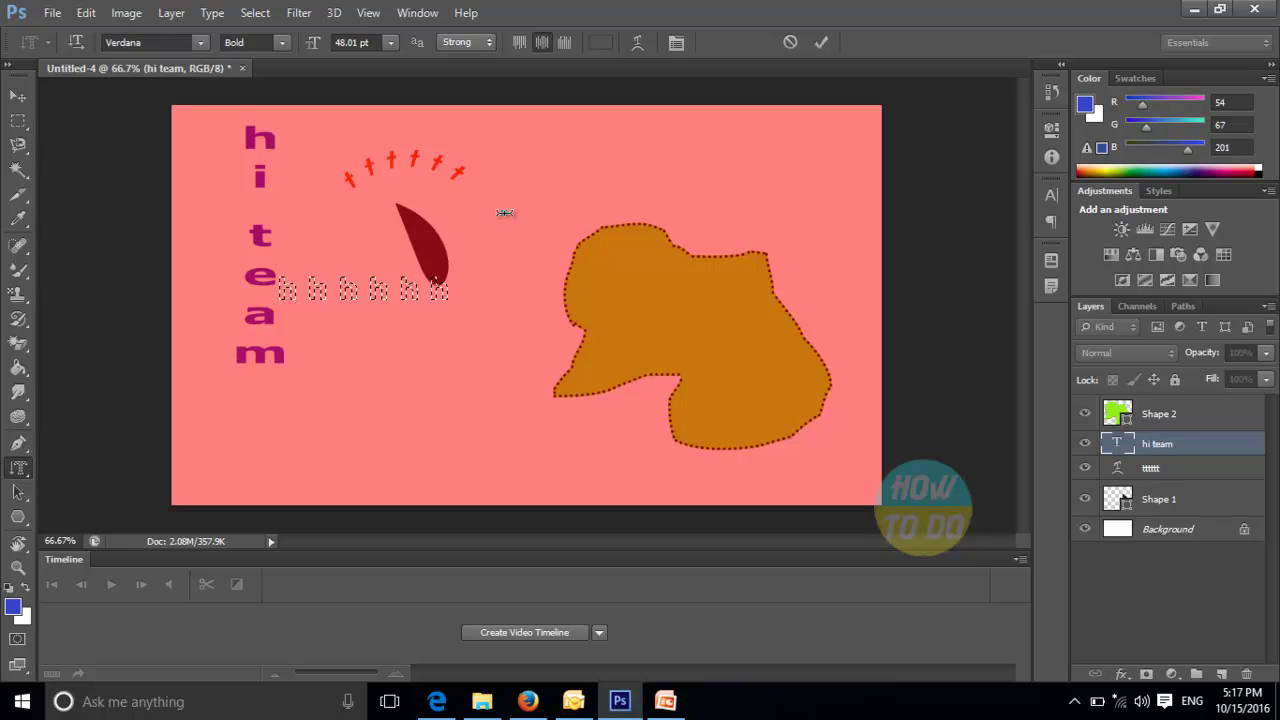
{"action": "type", "text": "jjjj"}
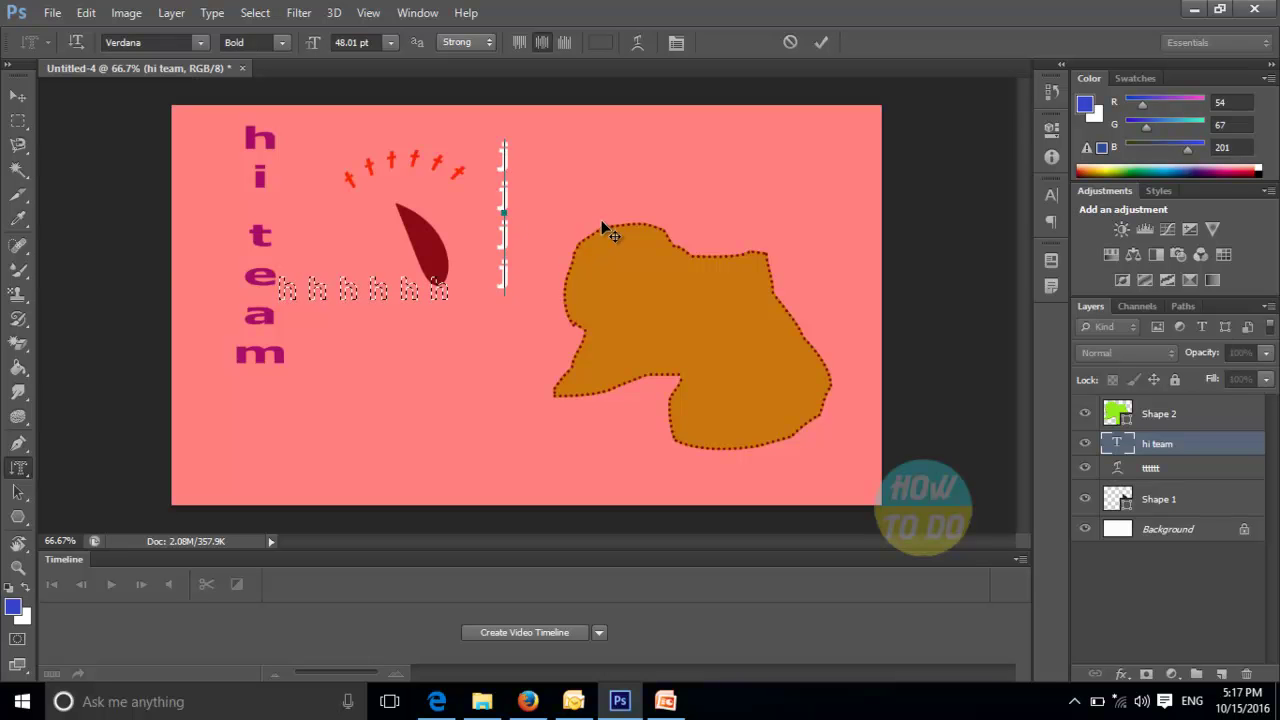
{"action": "left_click_drag", "start_coordinate": [18, 467], "coordinate": [22, 496]}
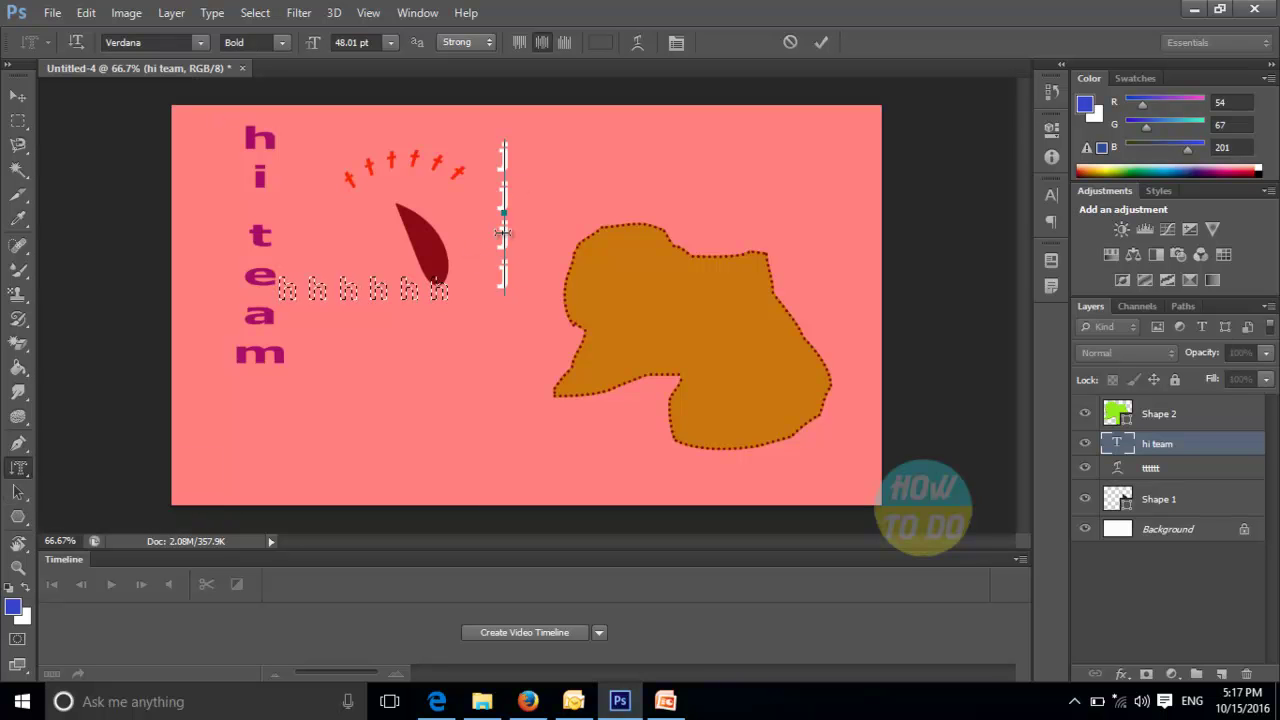
{"action": "left_click", "coordinate": [20, 98]}
{"action": "left_click", "coordinate": [600, 240]}
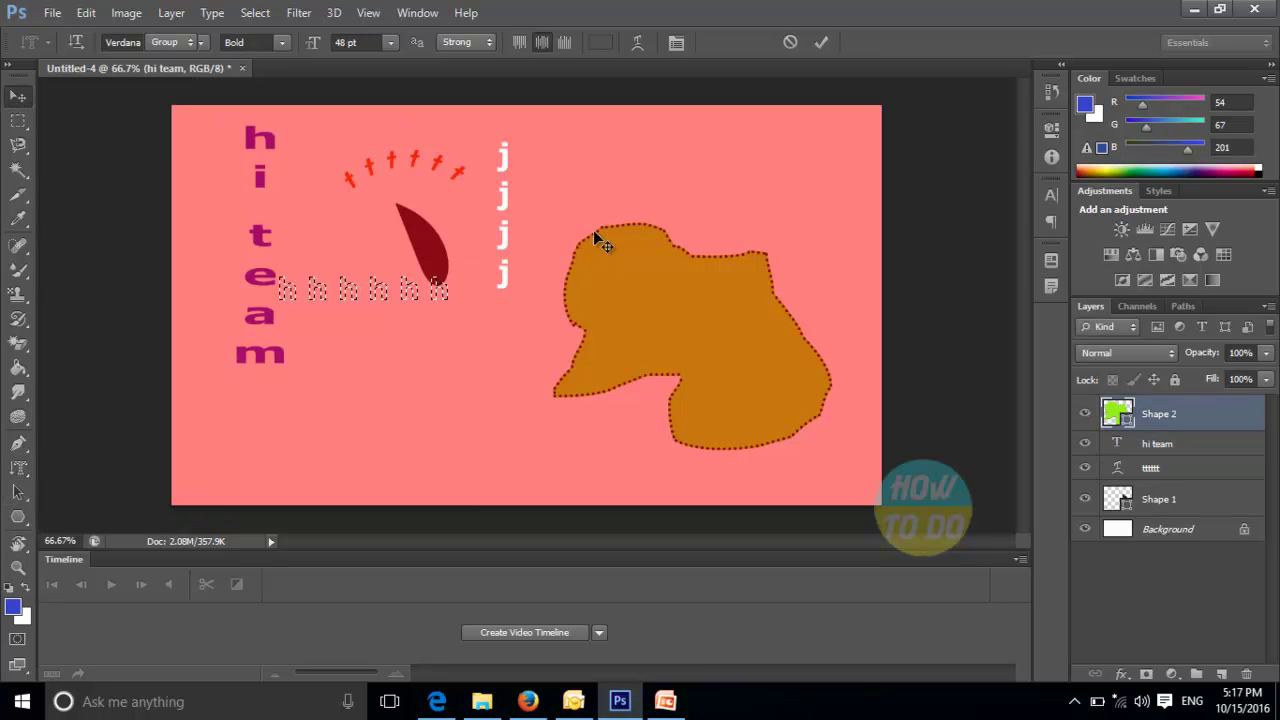
{"action": "mouse_move", "coordinate": [543, 266]}
{"action": "left_mouse_down"}
{"action": "mouse_move", "coordinate": [520, 255]}
{"action": "mouse_move", "coordinate": [520, 271]}
{"action": "mouse_move", "coordinate": [523, 251]}
{"action": "left_mouse_up"}
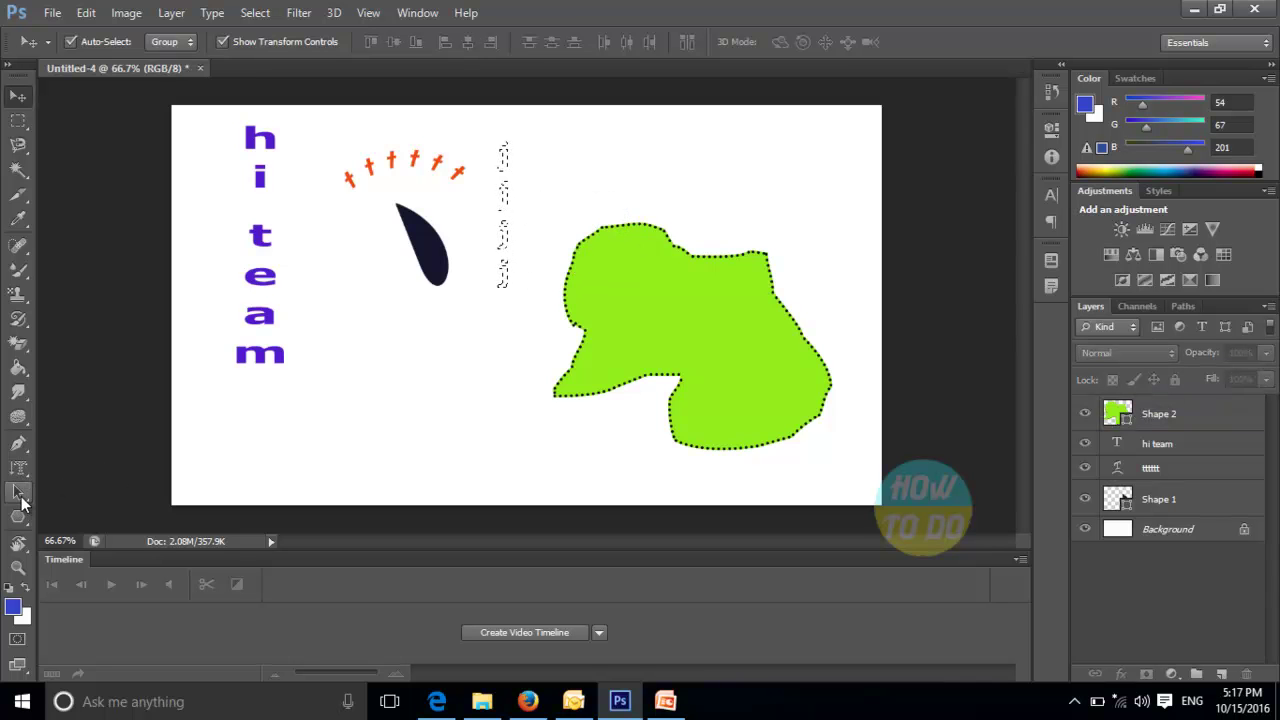
{"action": "left_click", "coordinate": [18, 492]}
{"action": "left_click", "coordinate": [505, 210]}
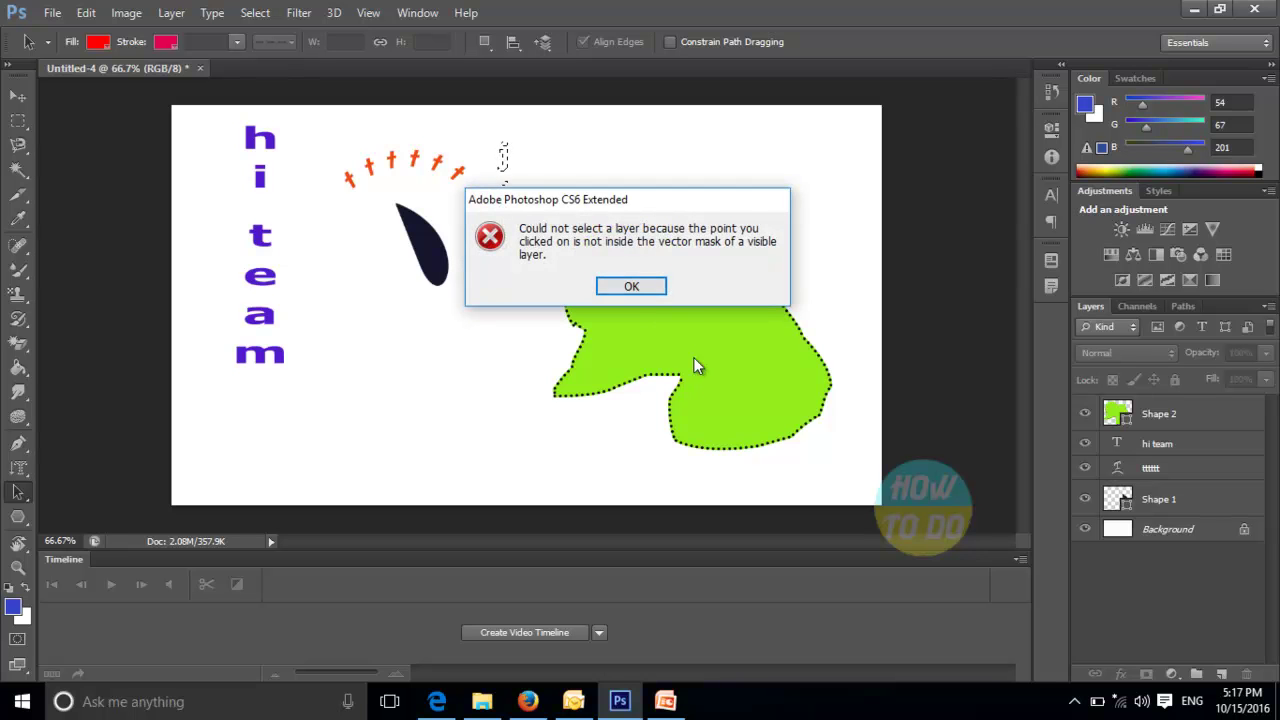
{"action": "left_click", "coordinate": [650, 288]}
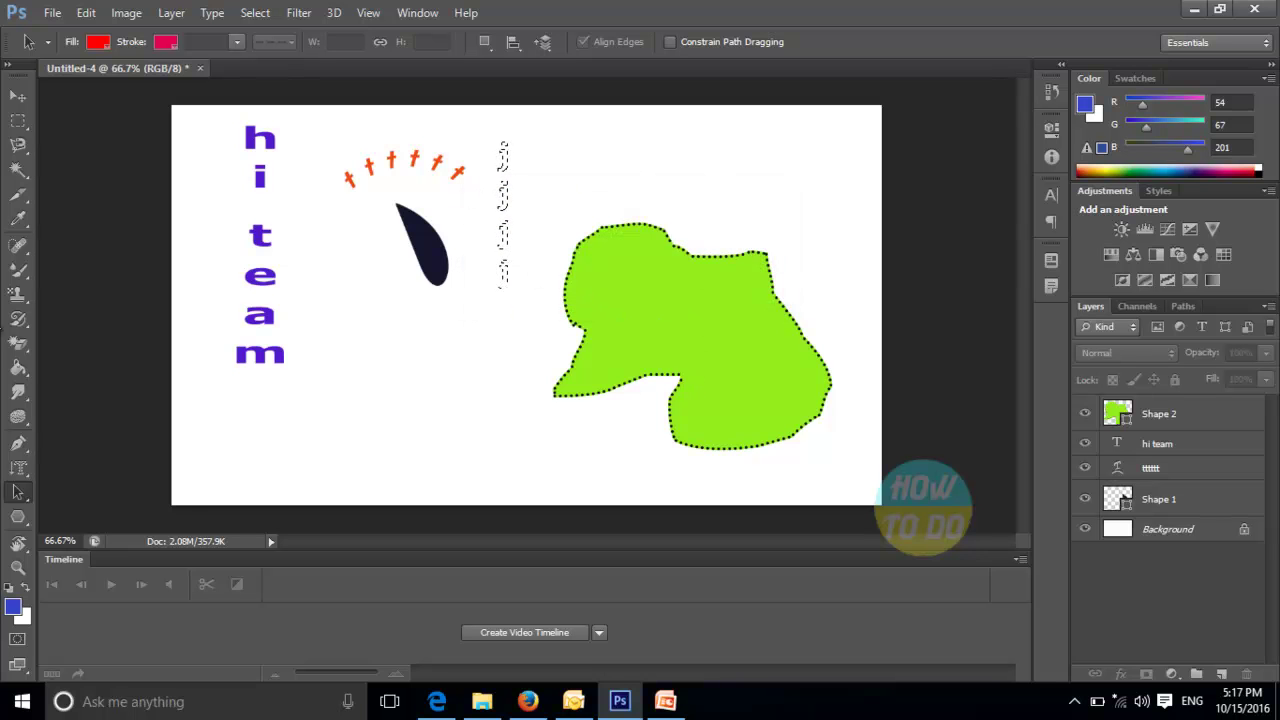
Move the large green shape up and slightly to the right with the Path Selection tool
{"action": "right_click", "coordinate": [21, 492]}
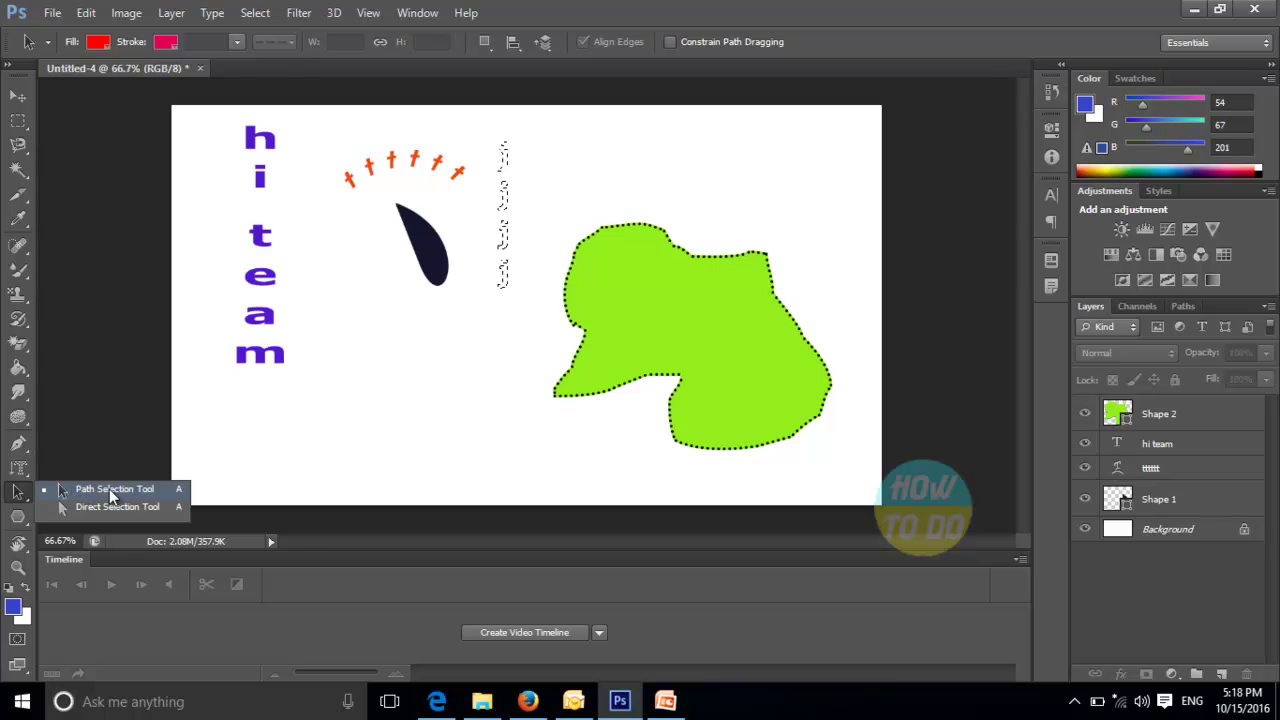
{"action": "left_click", "coordinate": [109, 489]}
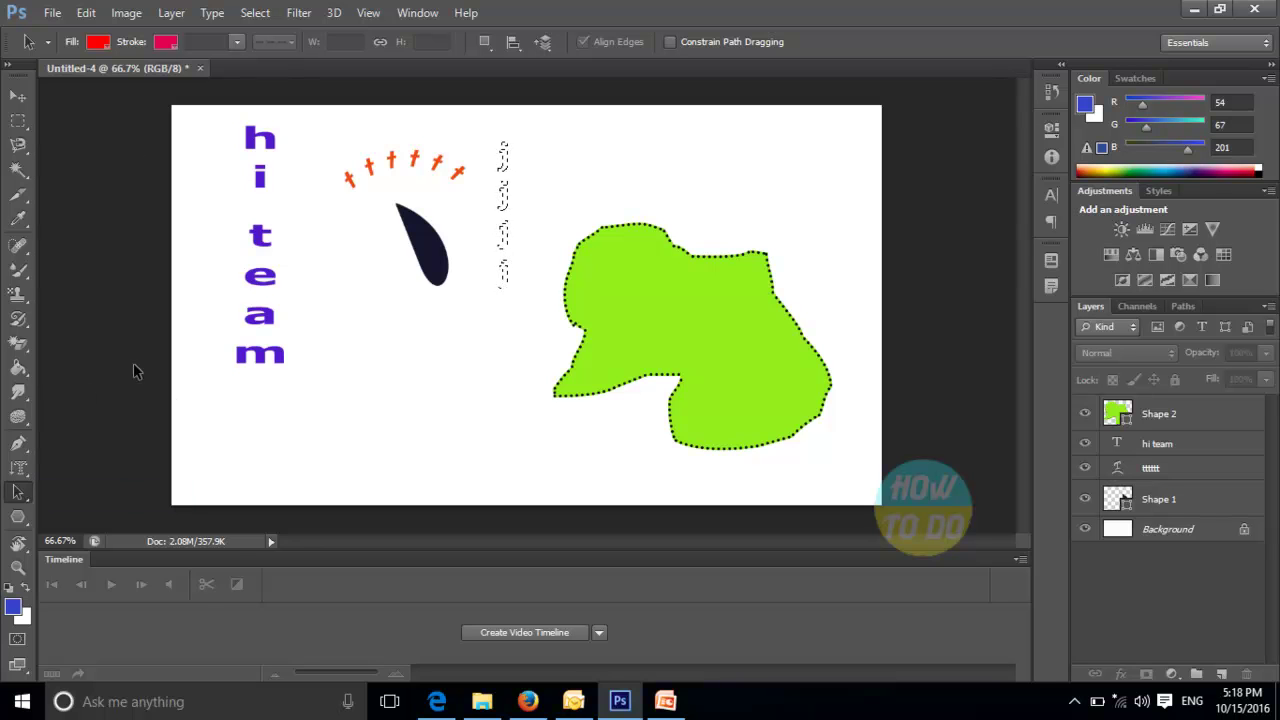
{"action": "left_click", "coordinate": [654, 231]}
{"action": "left_click", "coordinate": [605, 238]}
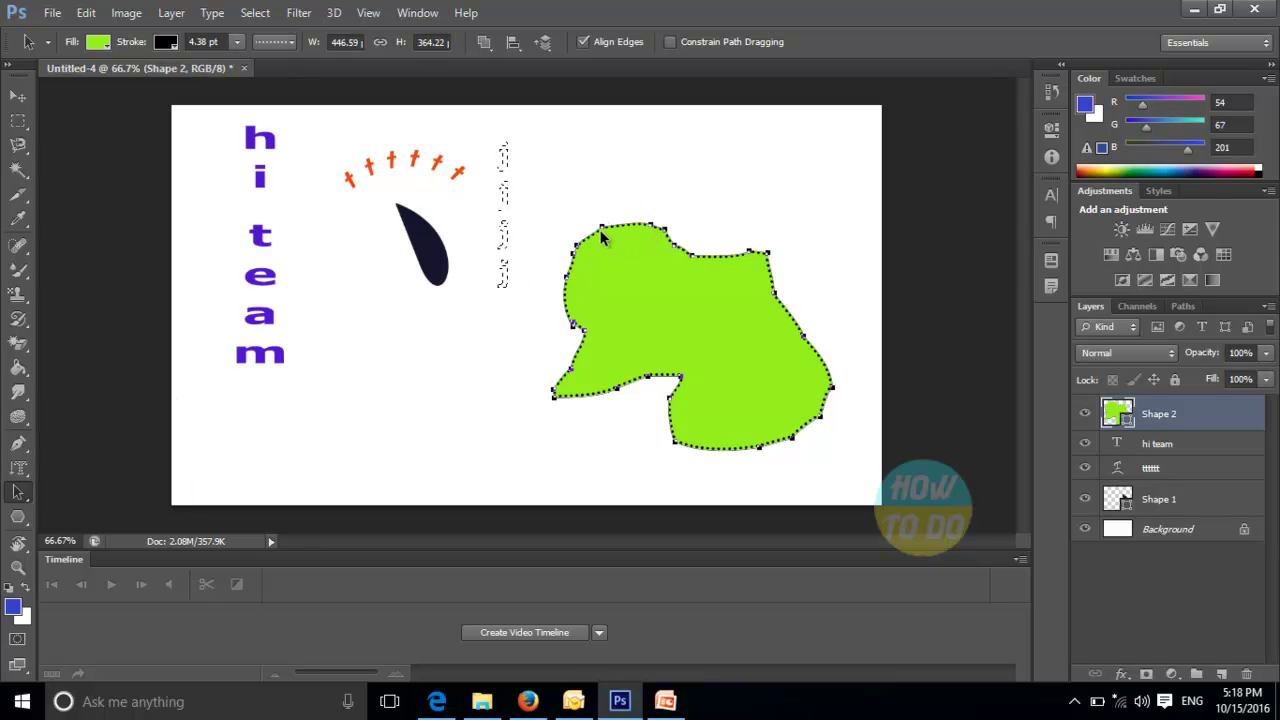
{"action": "left_click_drag", "start_coordinate": [617, 229], "coordinate": [624, 153]}
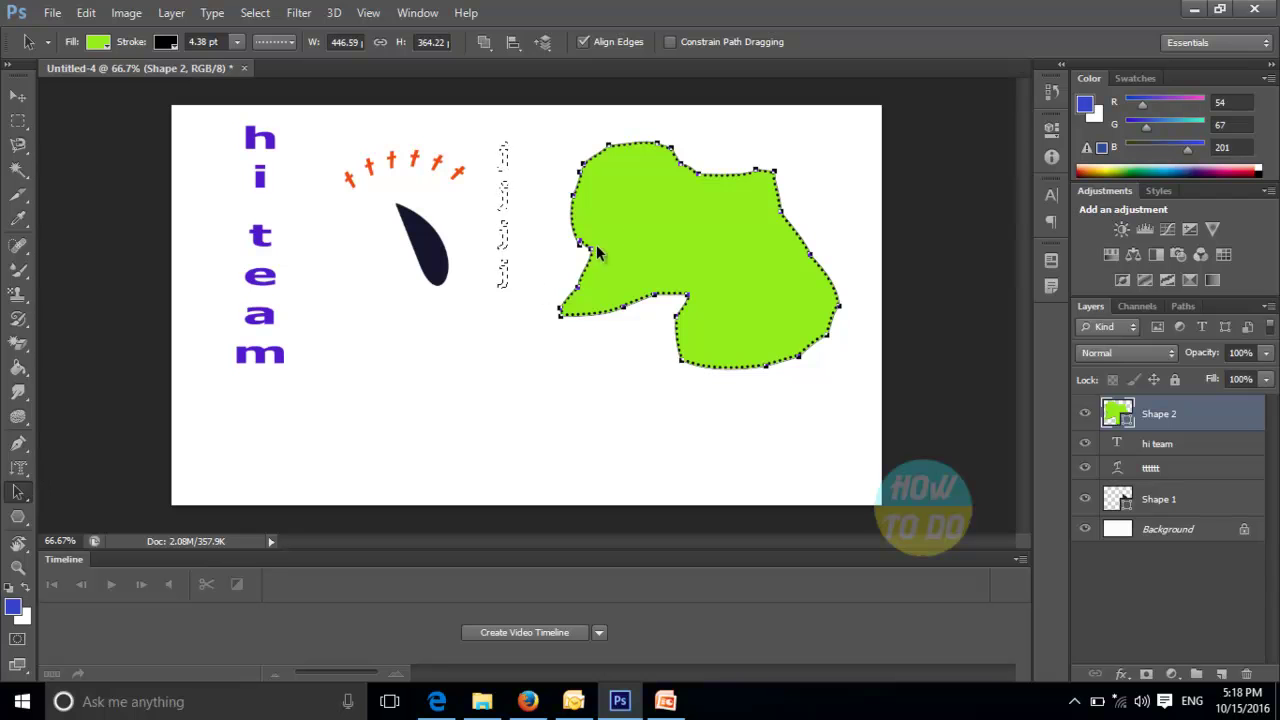
{"action": "mouse_move", "coordinate": [580, 250]}
{"action": "left_mouse_down"}
{"action": "mouse_move", "coordinate": [520, 232]}
{"action": "mouse_move", "coordinate": [590, 234]}
{"action": "left_mouse_up"}
{"action": "mouse_move", "coordinate": [648, 291]}
{"action": "left_mouse_down"}
{"action": "mouse_move", "coordinate": [627, 355]}
{"action": "mouse_move", "coordinate": [672, 283]}
{"action": "left_mouse_up"}
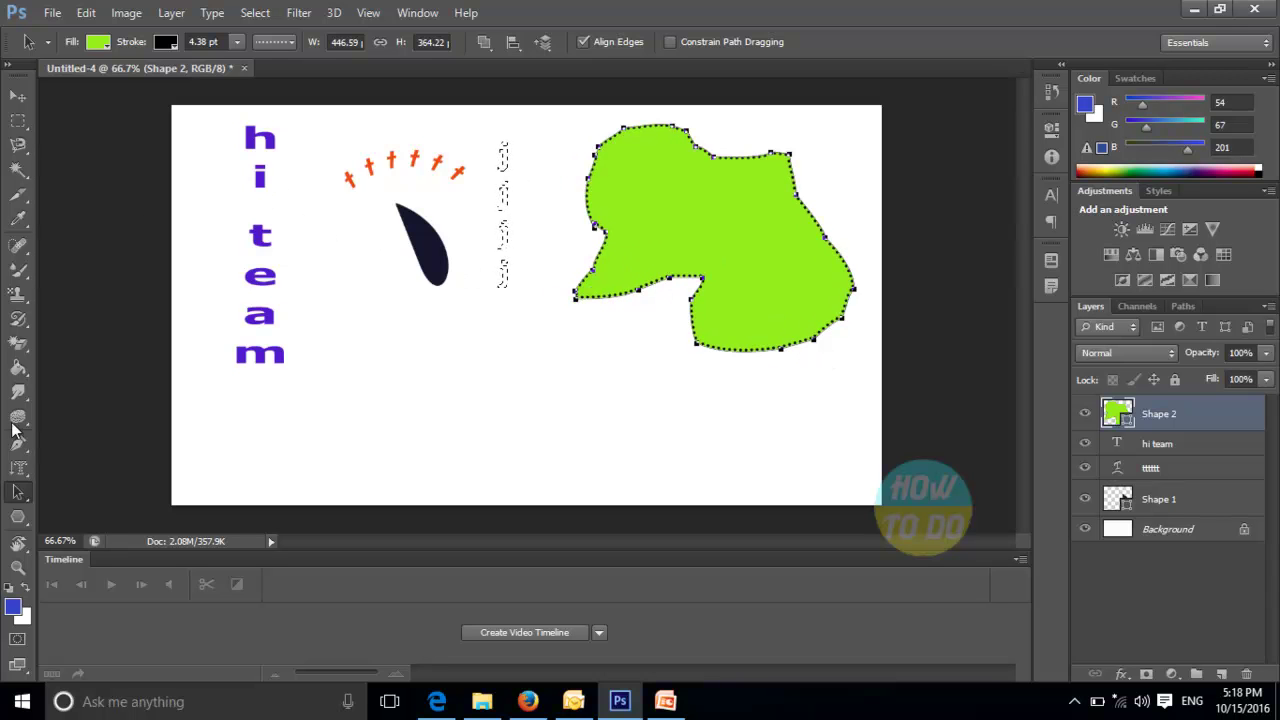
Draw a rectangle about 194 × 94 px over the lower part of the dark shape
{"action": "left_click", "coordinate": [22, 518]}
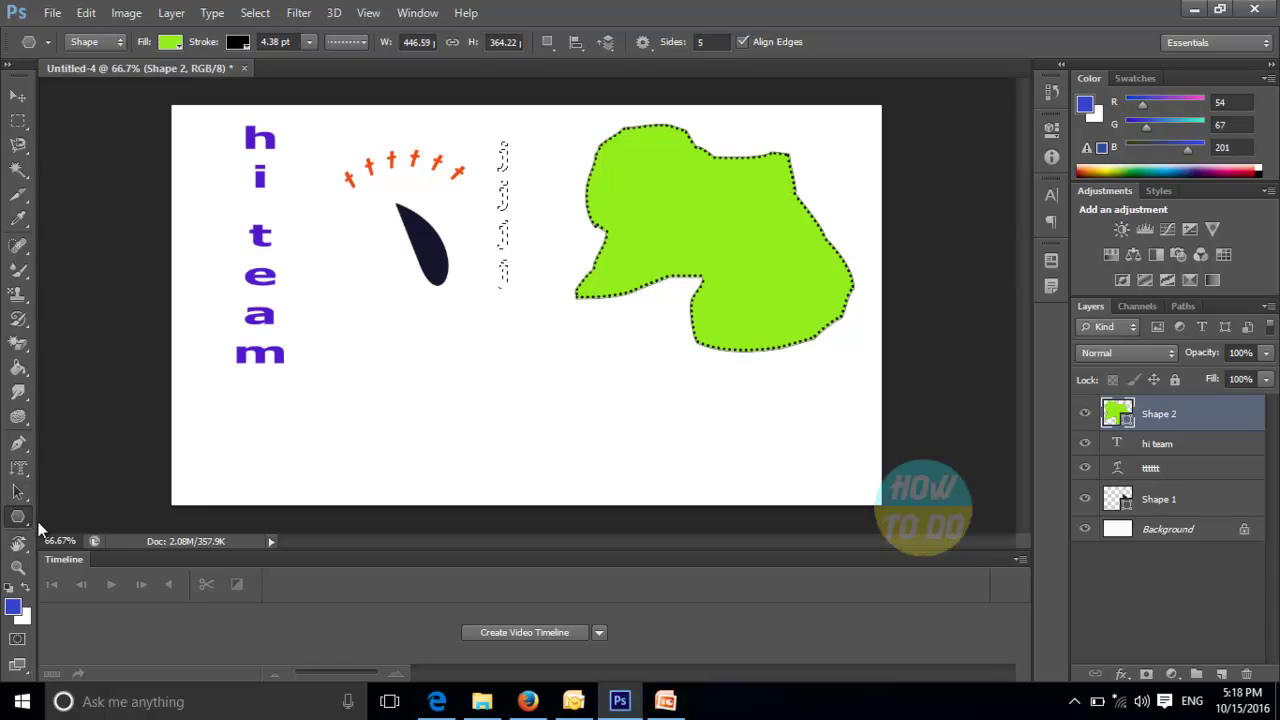
{"action": "right_click", "coordinate": [27, 524]}
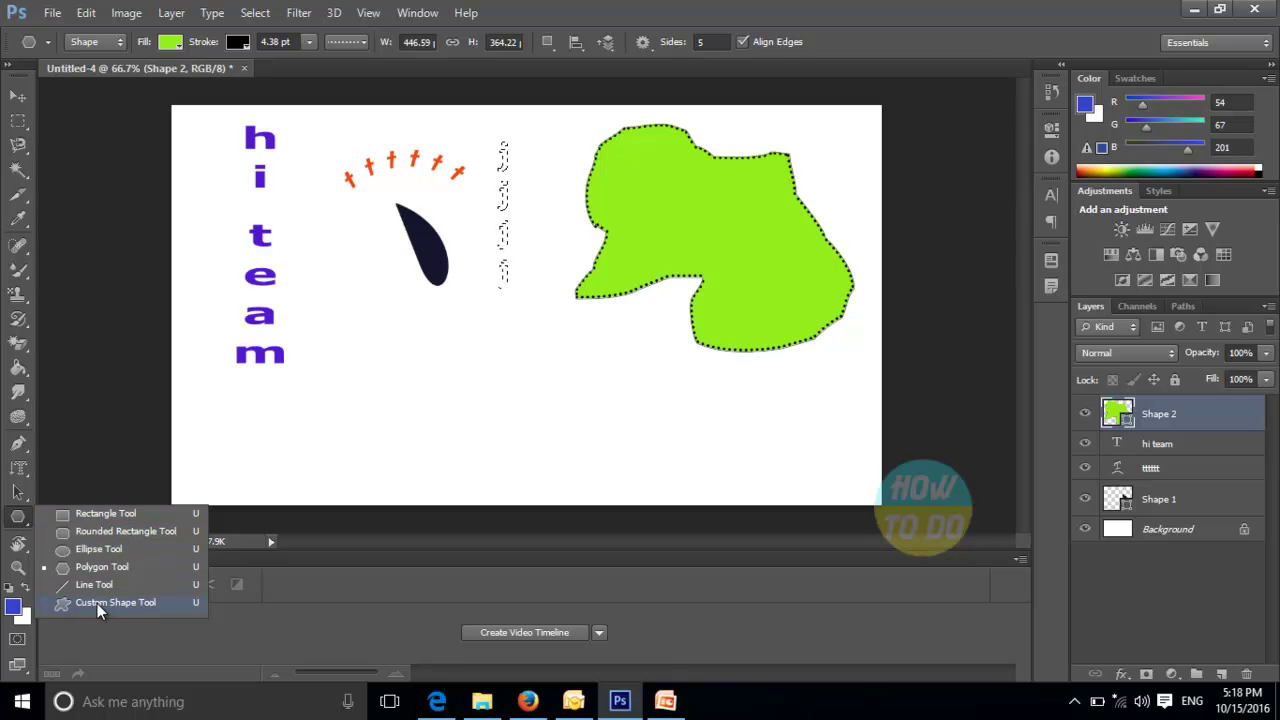
{"action": "left_click", "coordinate": [107, 512]}
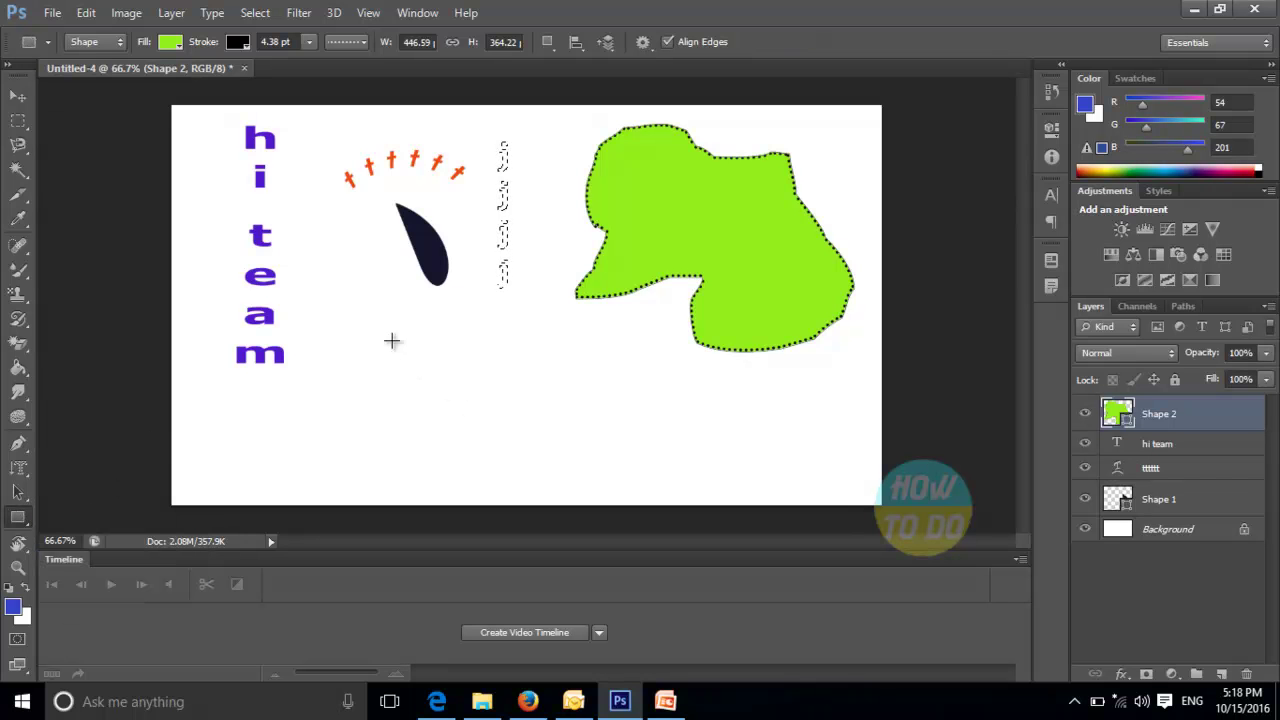
{"action": "left_click_drag", "start_coordinate": [336, 245], "coordinate": [456, 304]}
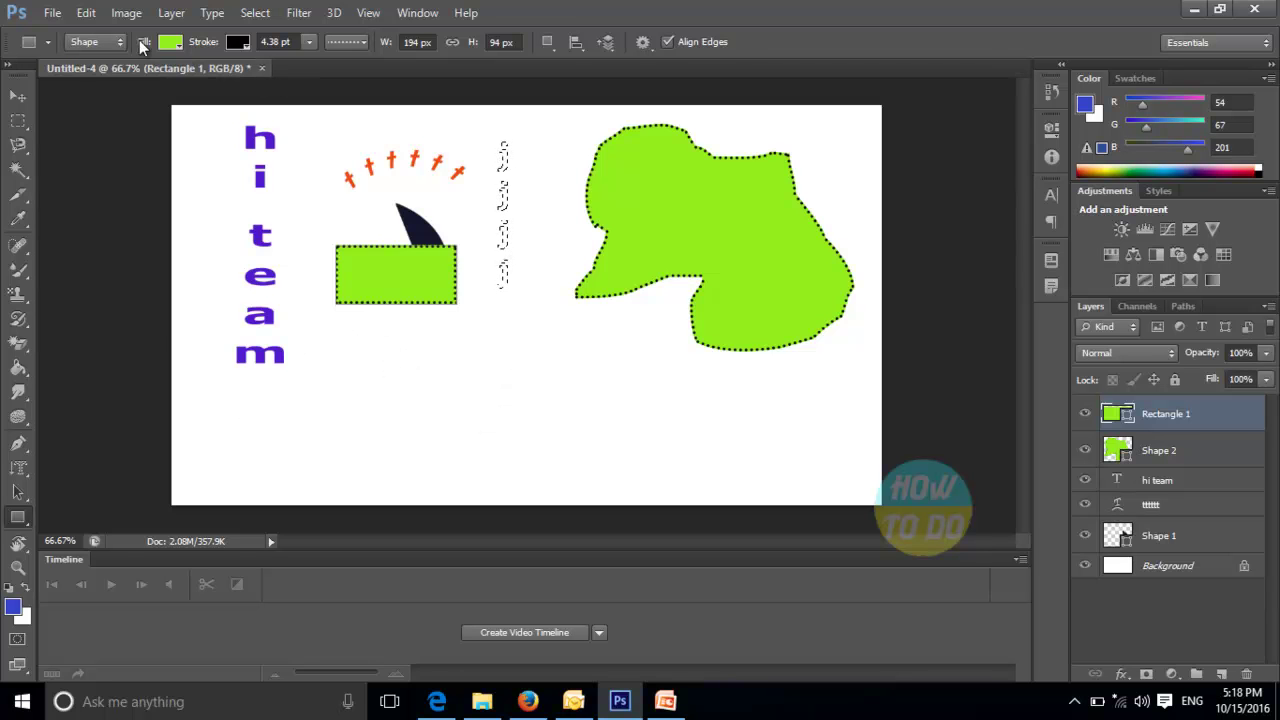
Set the rectangle's fill to red and its stroke to blue after trying a crimson stroke
{"action": "left_click", "coordinate": [175, 45]}
{"action": "left_click", "coordinate": [113, 132]}
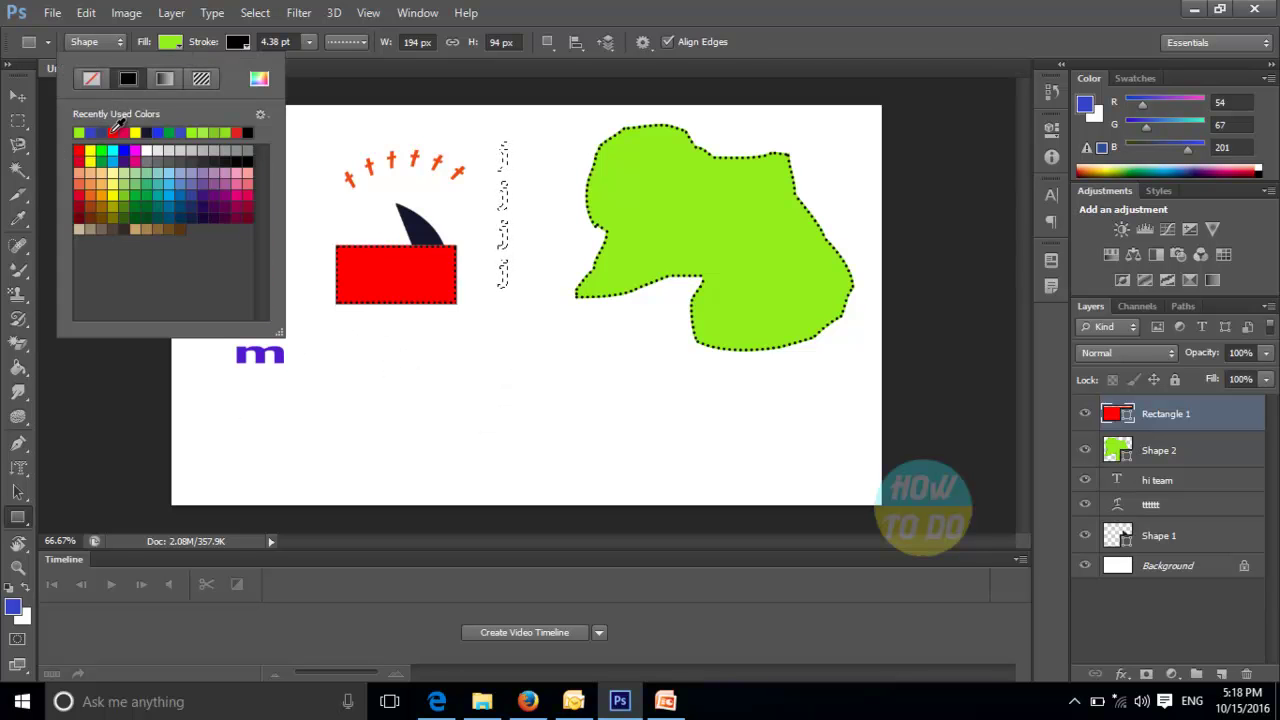
{"action": "key", "text": "Return"}
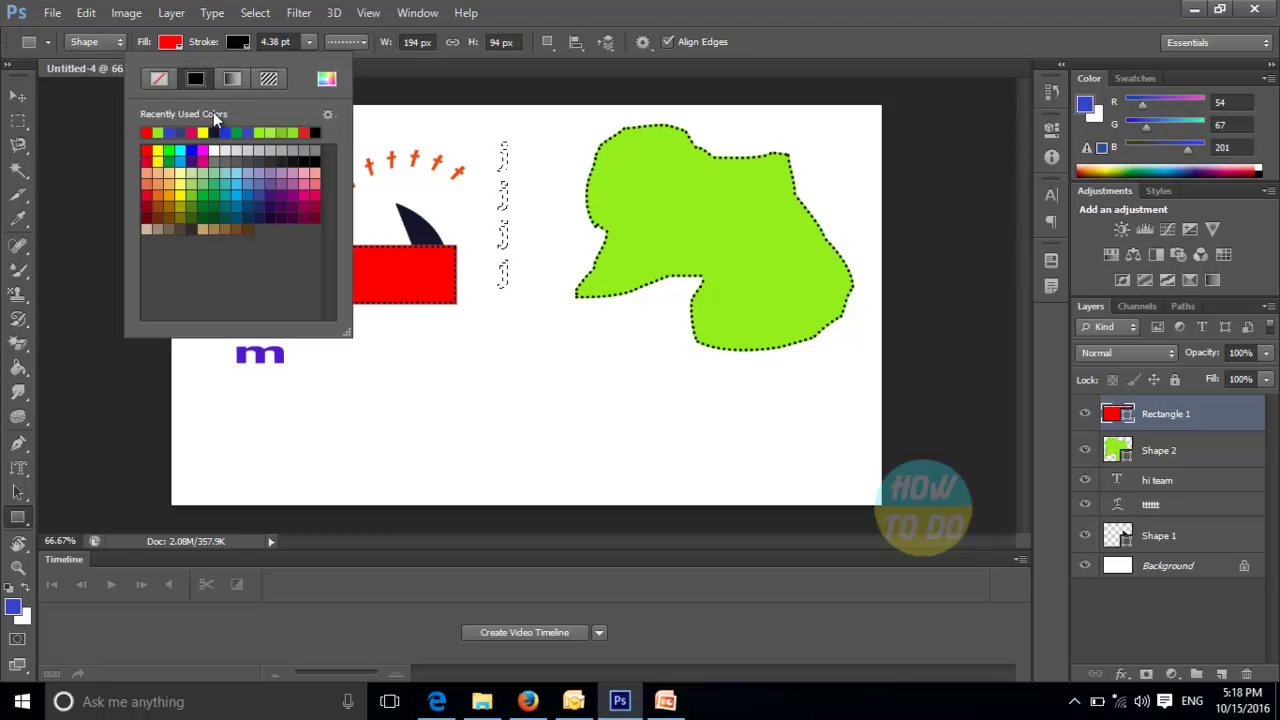
{"action": "left_click", "coordinate": [196, 133]}
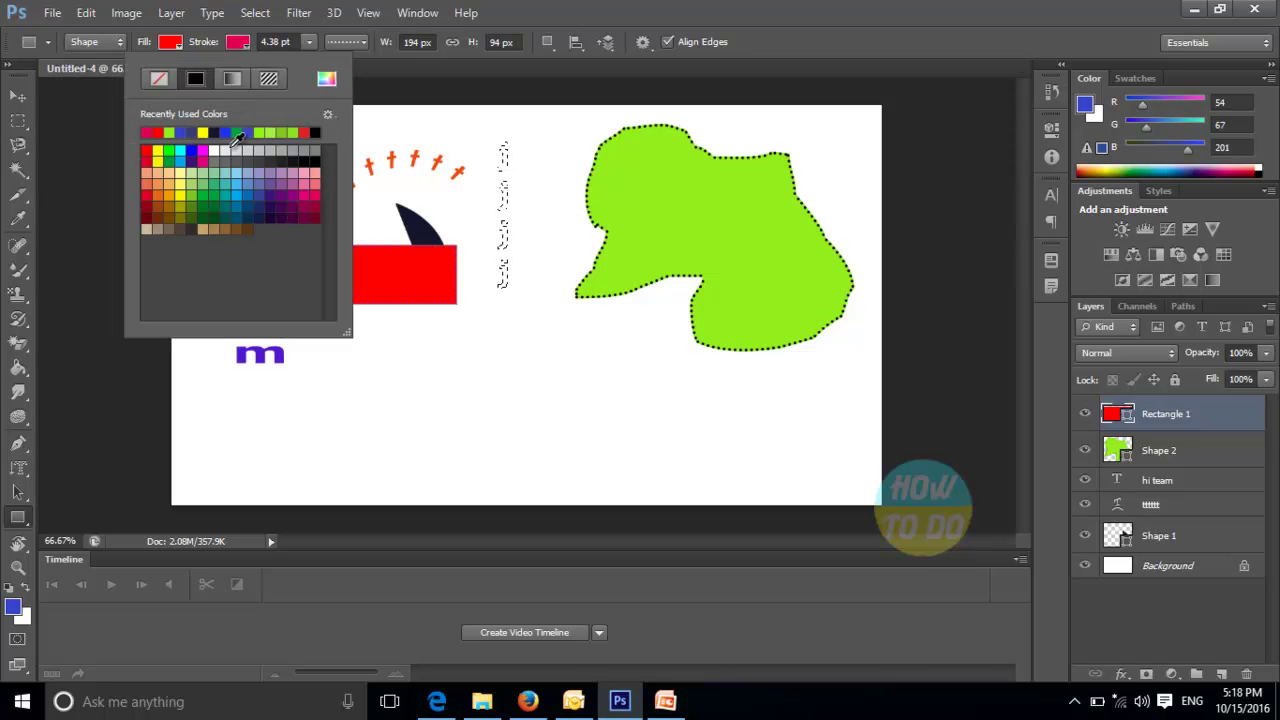
{"action": "left_click", "coordinate": [231, 132]}
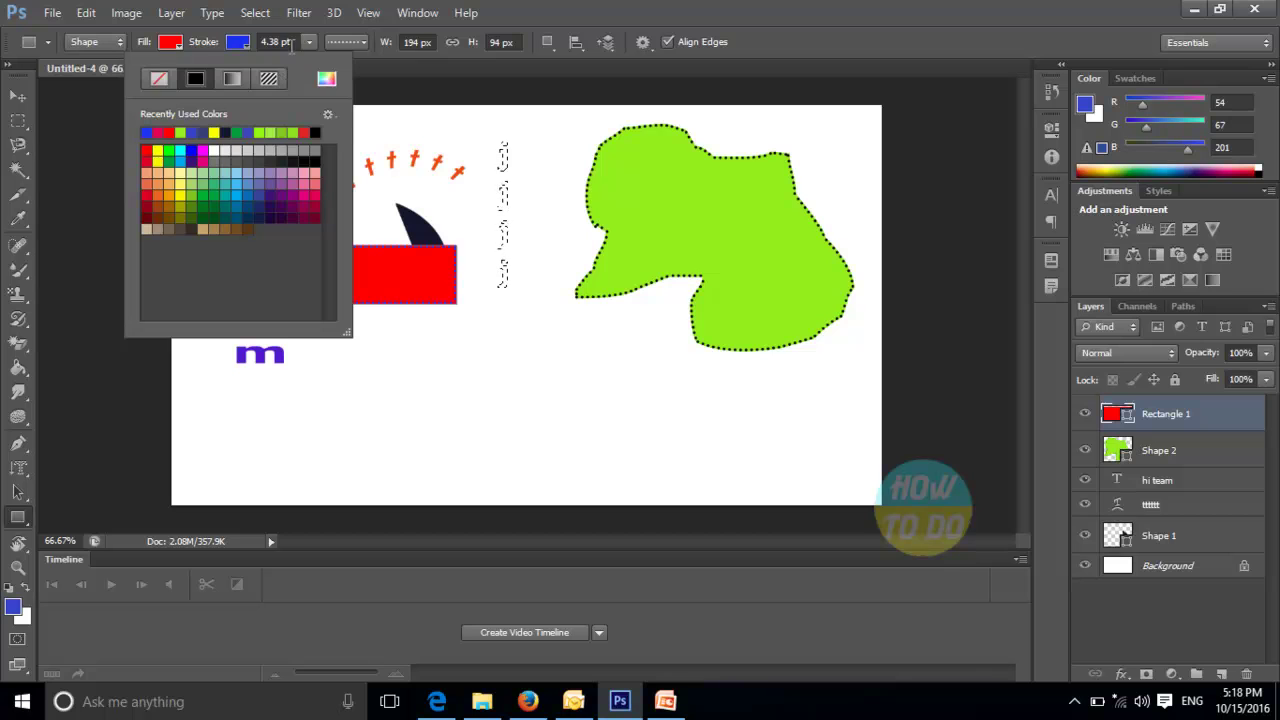
Reduce the rectangle's stroke width to 0.92 pt and change its stroke style to a solid line
{"action": "left_click", "coordinate": [309, 42]}
{"action": "mouse_move", "coordinate": [305, 63]}
{"action": "left_mouse_down"}
{"action": "mouse_move", "coordinate": [340, 65]}
{"action": "mouse_move", "coordinate": [287, 74]}
{"action": "mouse_move", "coordinate": [303, 74]}
{"action": "left_mouse_up"}
{"action": "left_click", "coordinate": [350, 43]}
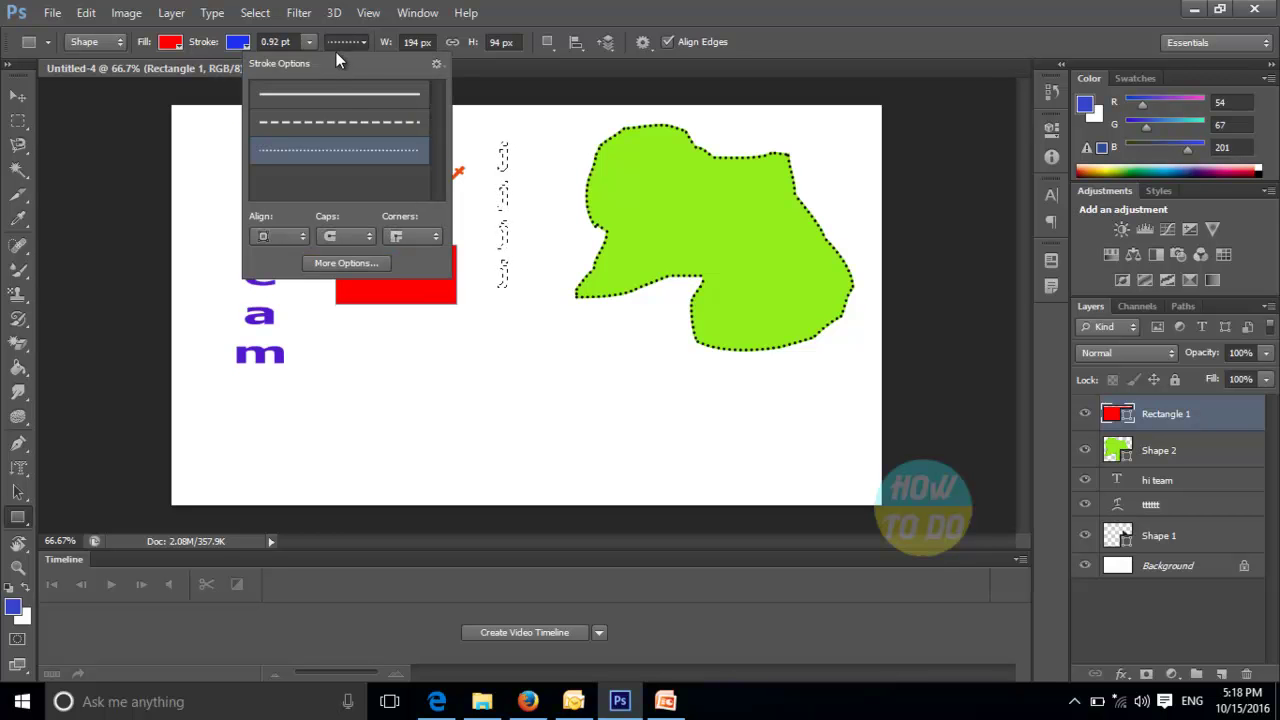
{"action": "left_click", "coordinate": [348, 99]}
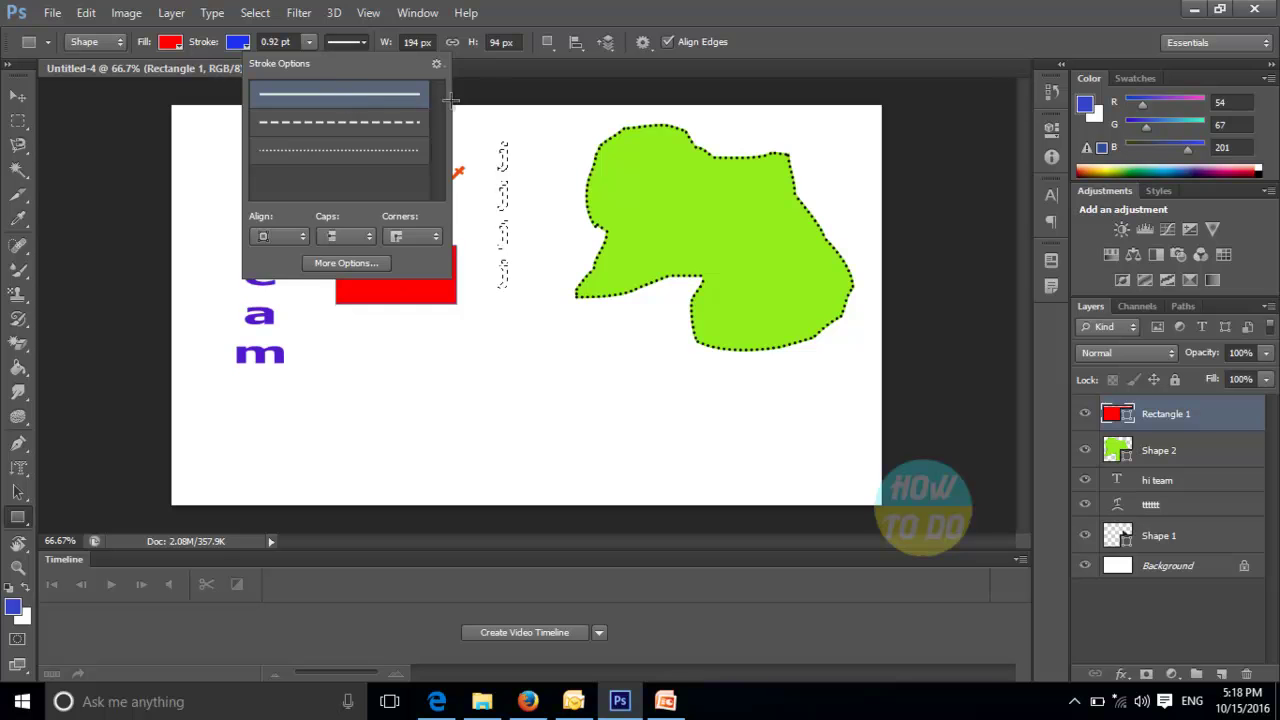
{"action": "left_click", "coordinate": [507, 146]}
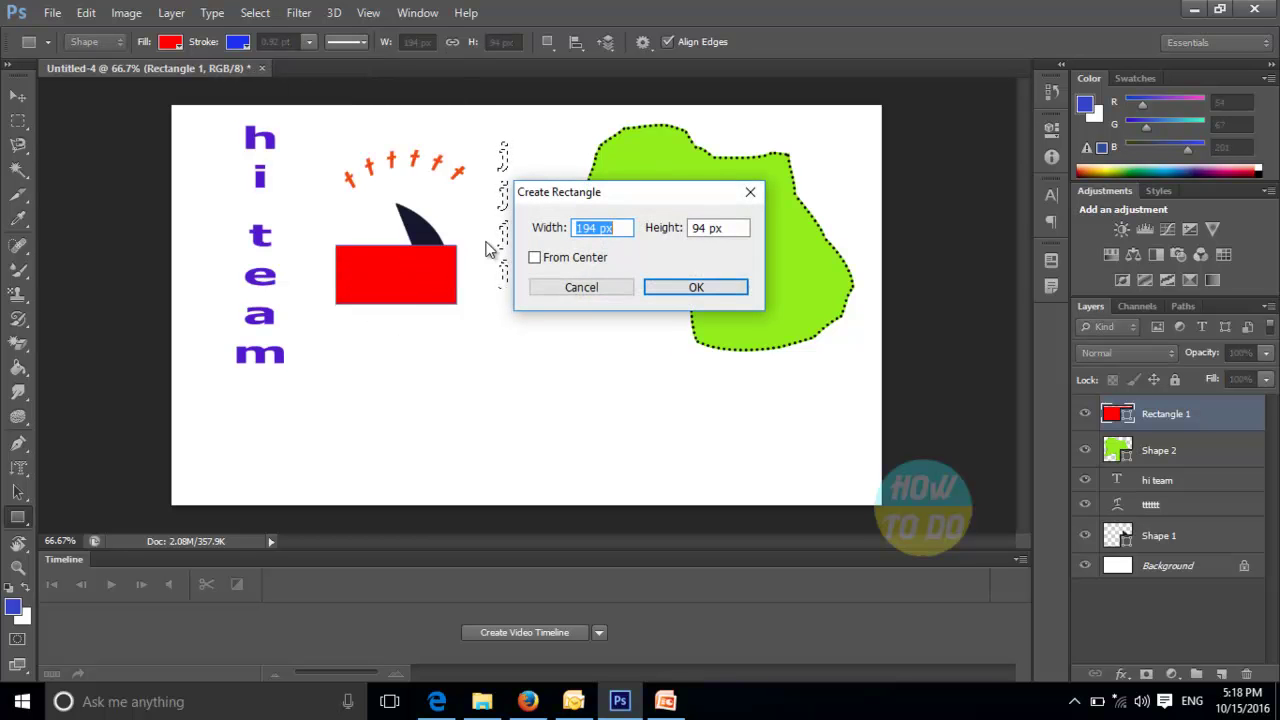
{"action": "left_click", "coordinate": [580, 290]}
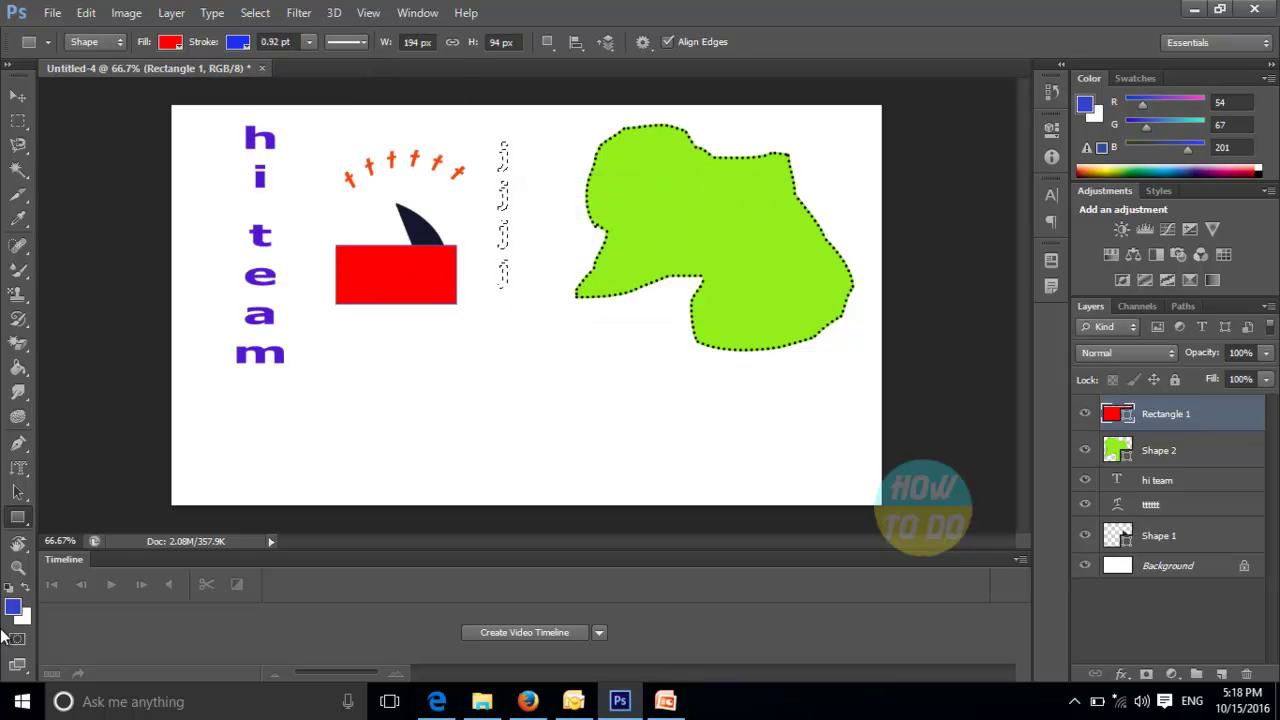
Draw a rounded rectangle about 253 × 106 px with a 10 px radius below the red rectangle
{"action": "right_click", "coordinate": [18, 518]}
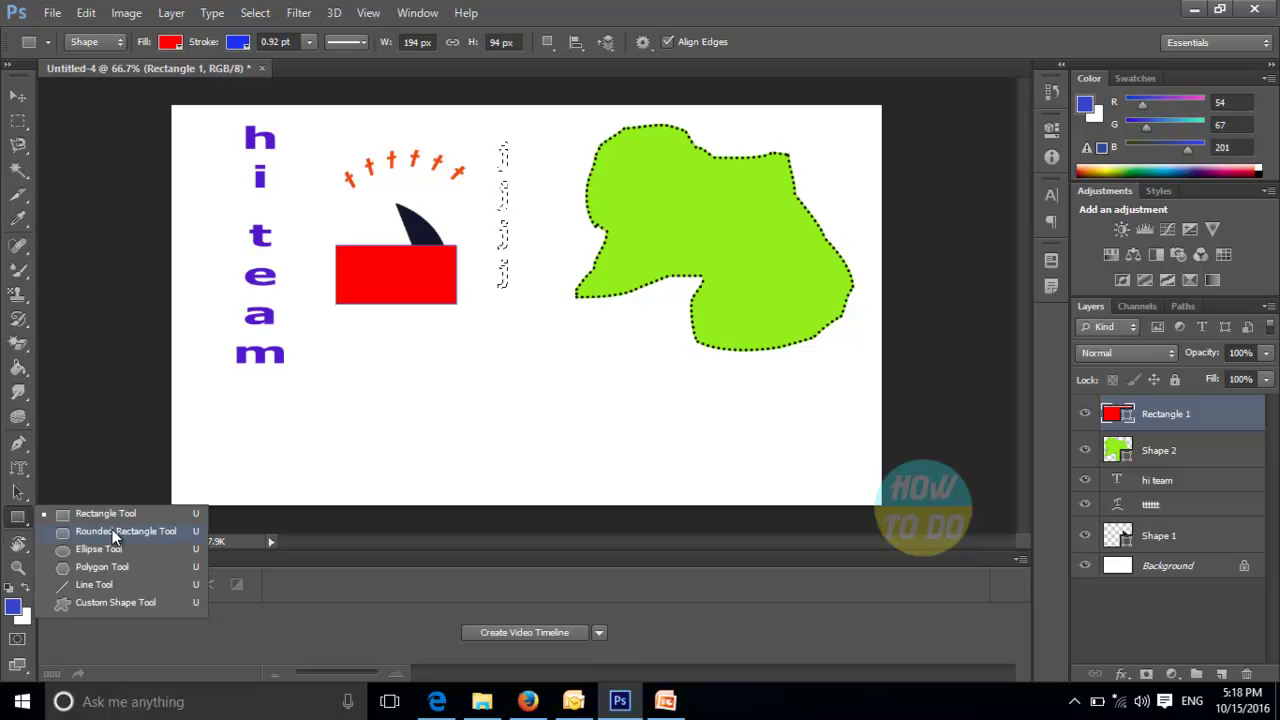
{"action": "left_click", "coordinate": [113, 537]}
{"action": "left_click_drag", "start_coordinate": [389, 338], "coordinate": [546, 403]}
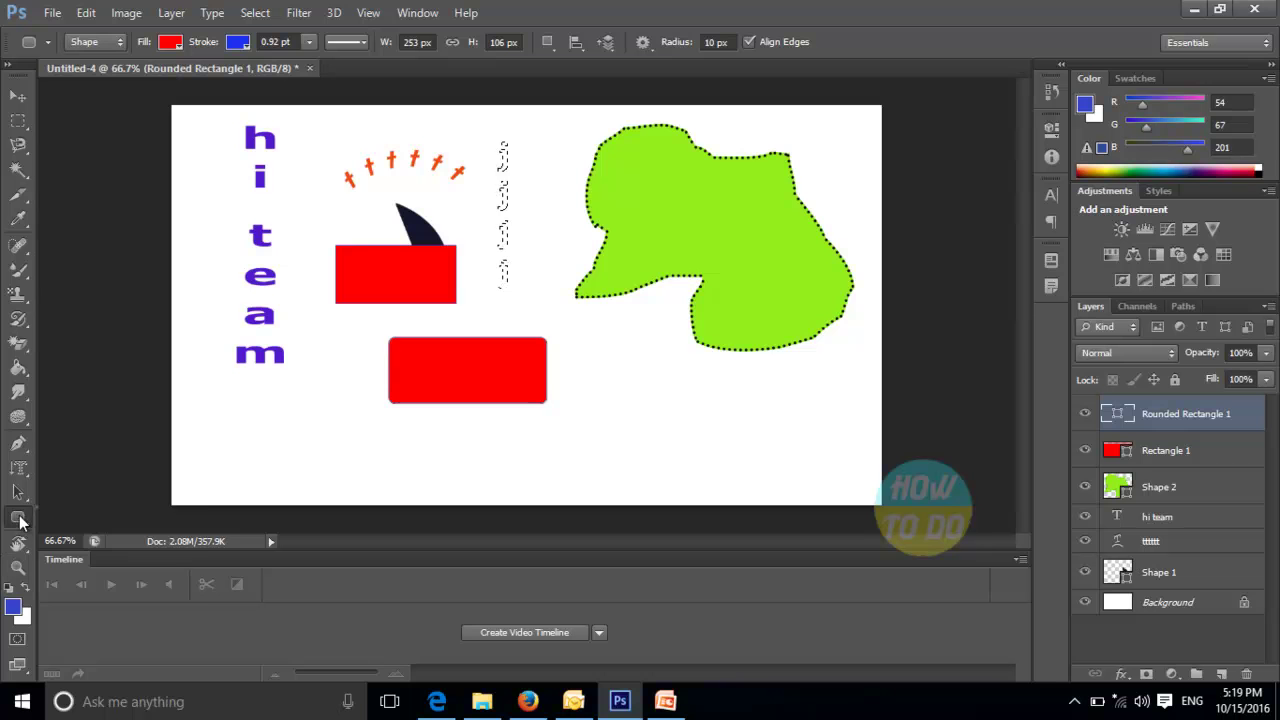
Draw an ellipse about 157 × 125 px over the upper middle of the vertical "hi team" text
{"action": "right_click", "coordinate": [18, 518]}
{"action": "left_click", "coordinate": [107, 550]}
{"action": "left_click_drag", "start_coordinate": [196, 182], "coordinate": [275, 260]}
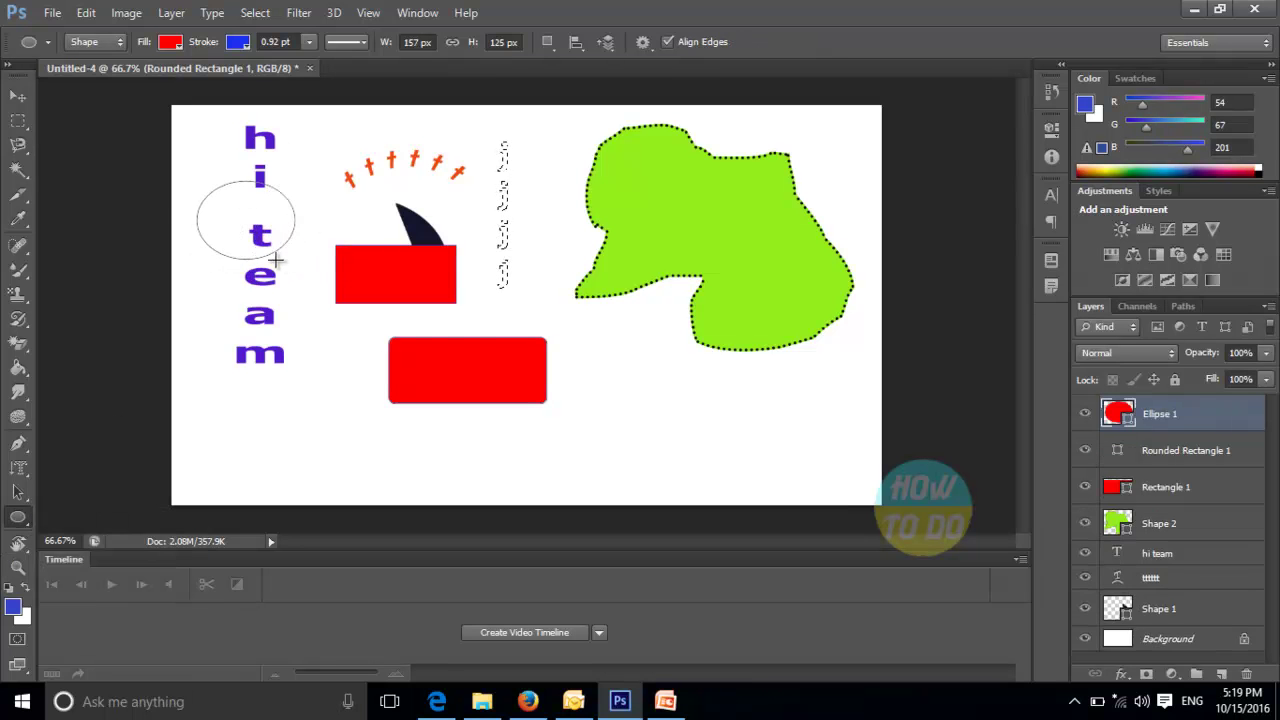
Draw a five-sided polygon about 144 × 148 px between the top of the vertical text and the arched text
{"action": "right_click", "coordinate": [24, 520]}
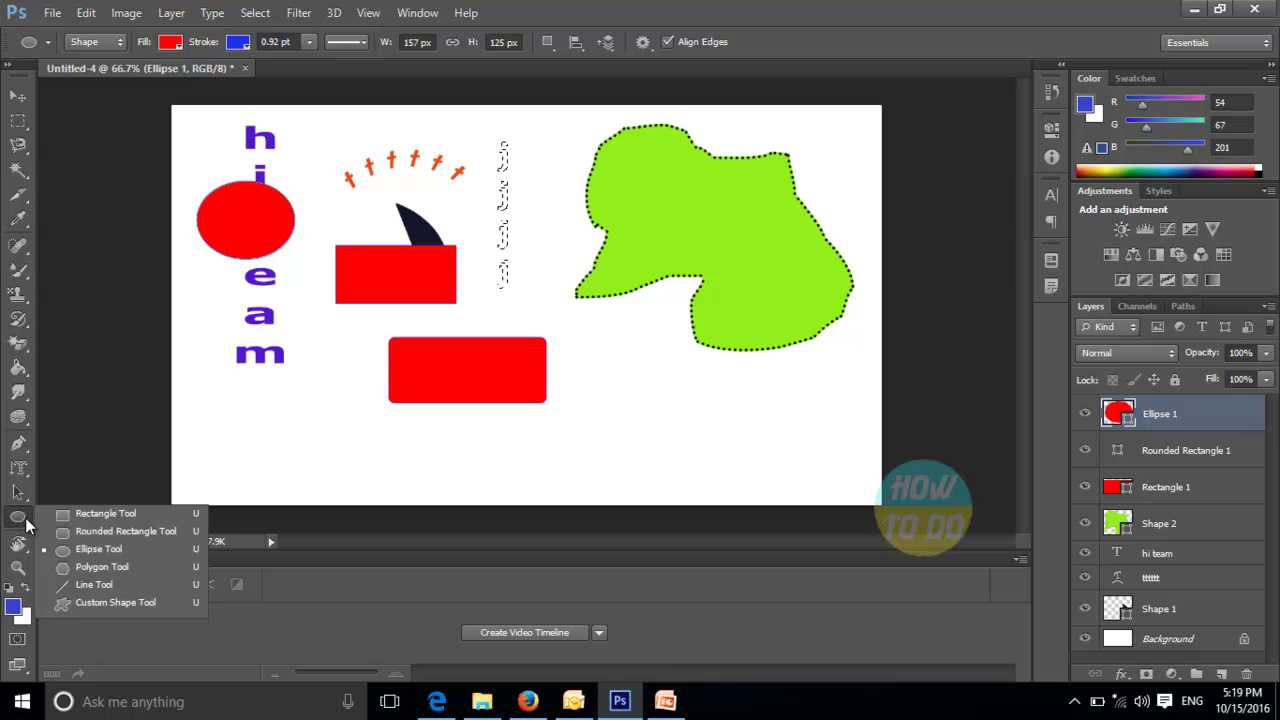
{"action": "left_click", "coordinate": [85, 567]}
{"action": "left_click_drag", "start_coordinate": [308, 157], "coordinate": [326, 202]}
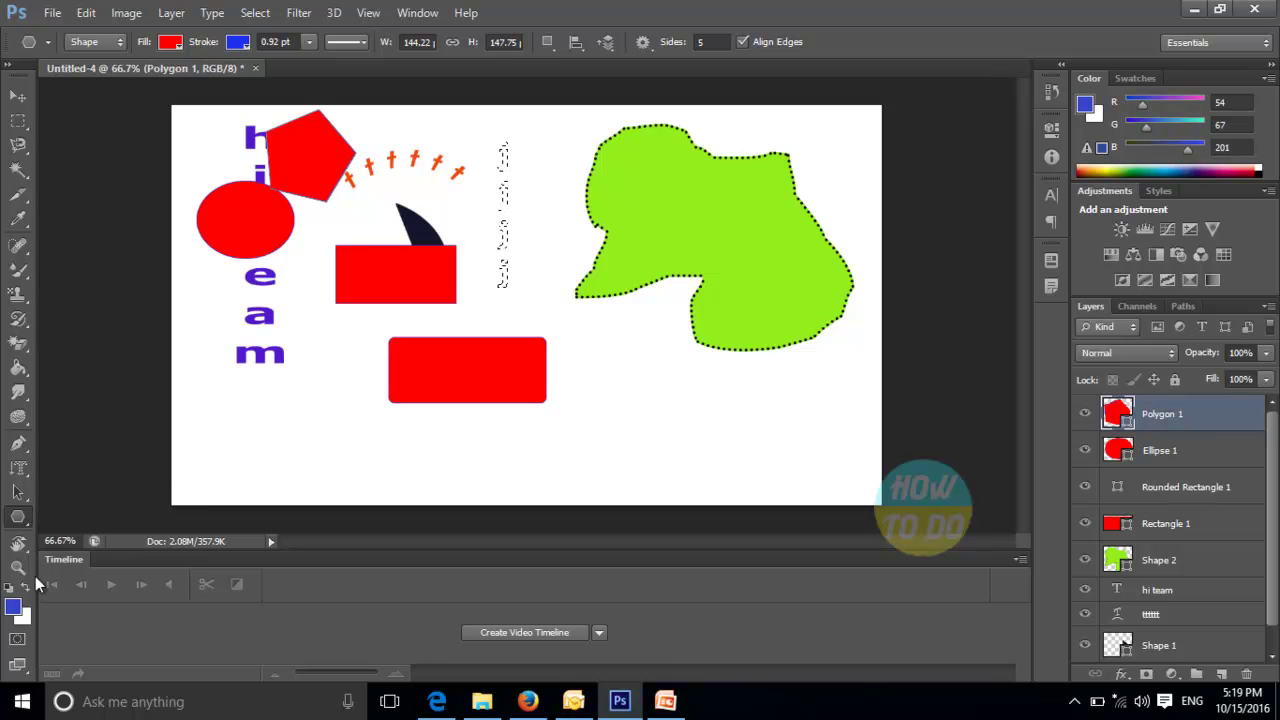
Draw a diagonal 1 px line spanning about 199 × 285 px from below the green shape up to the "jjjj" selection
{"action": "right_click", "coordinate": [20, 519]}
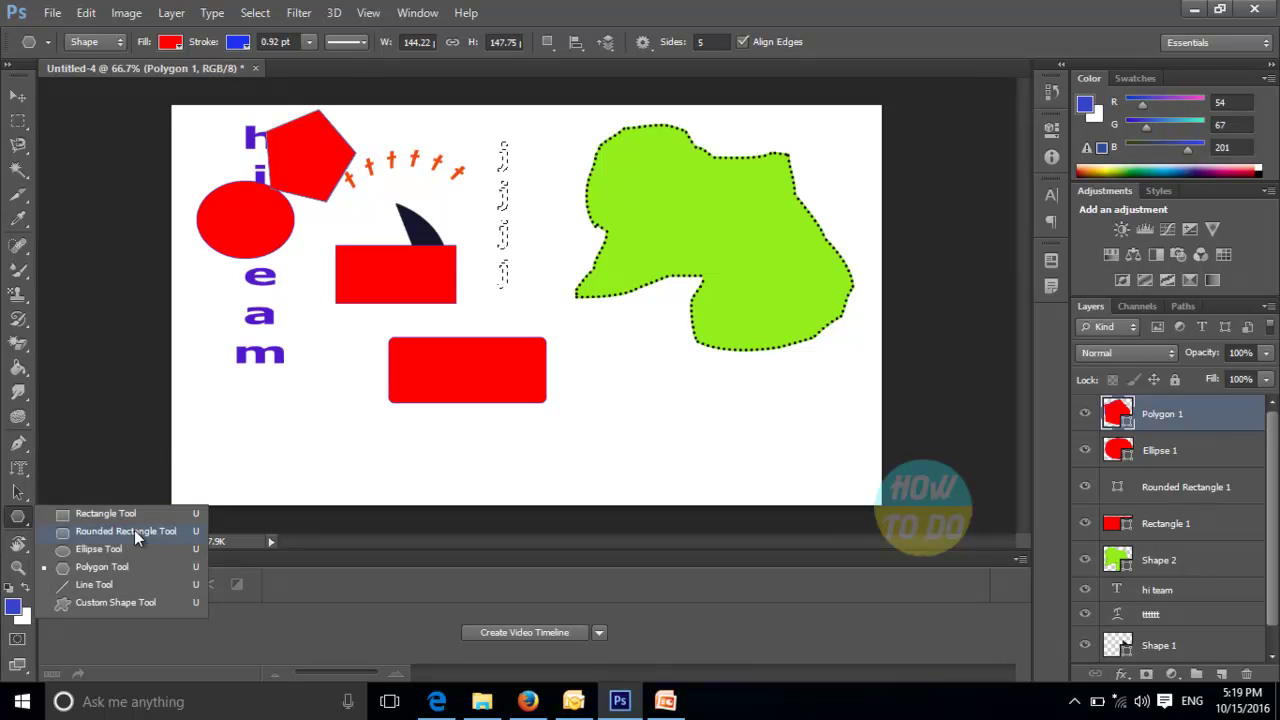
{"action": "left_click", "coordinate": [90, 584]}
{"action": "left_click_drag", "start_coordinate": [620, 344], "coordinate": [497, 168]}
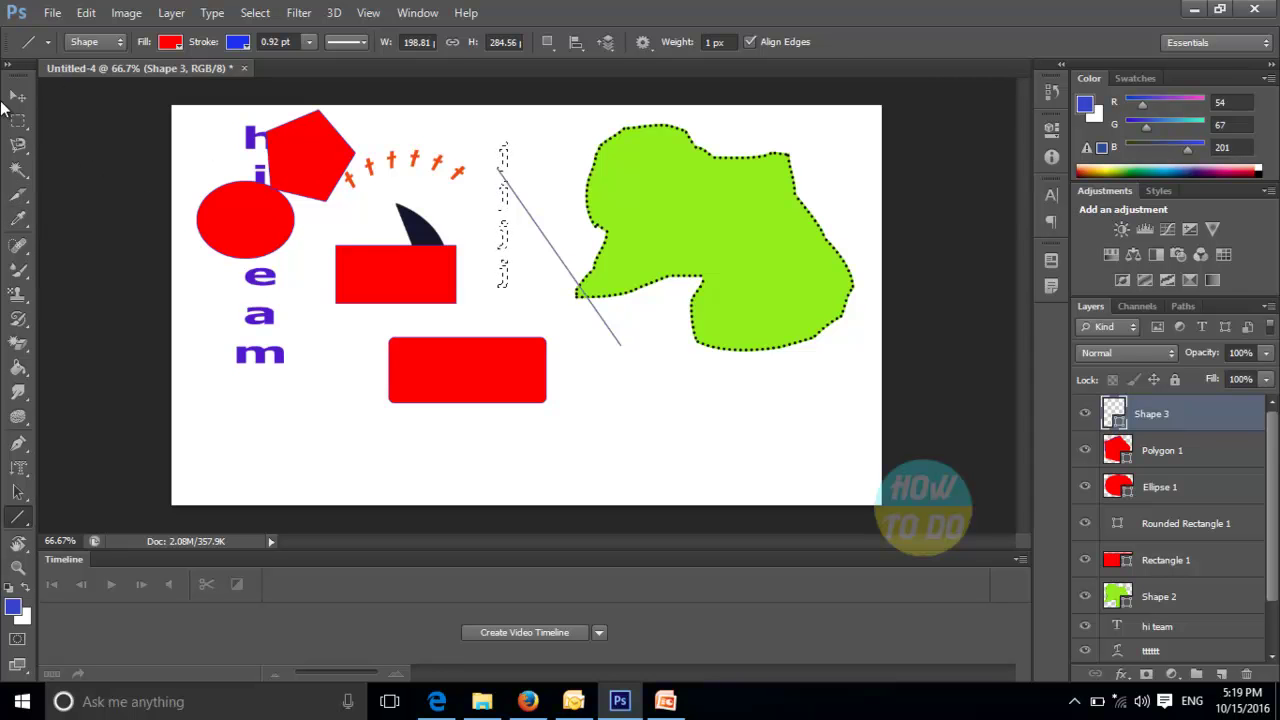
Shift the red pentagon slightly down and to the right with the Move tool and undo the last move
{"action": "left_click", "coordinate": [17, 97]}
{"action": "left_click", "coordinate": [343, 186]}
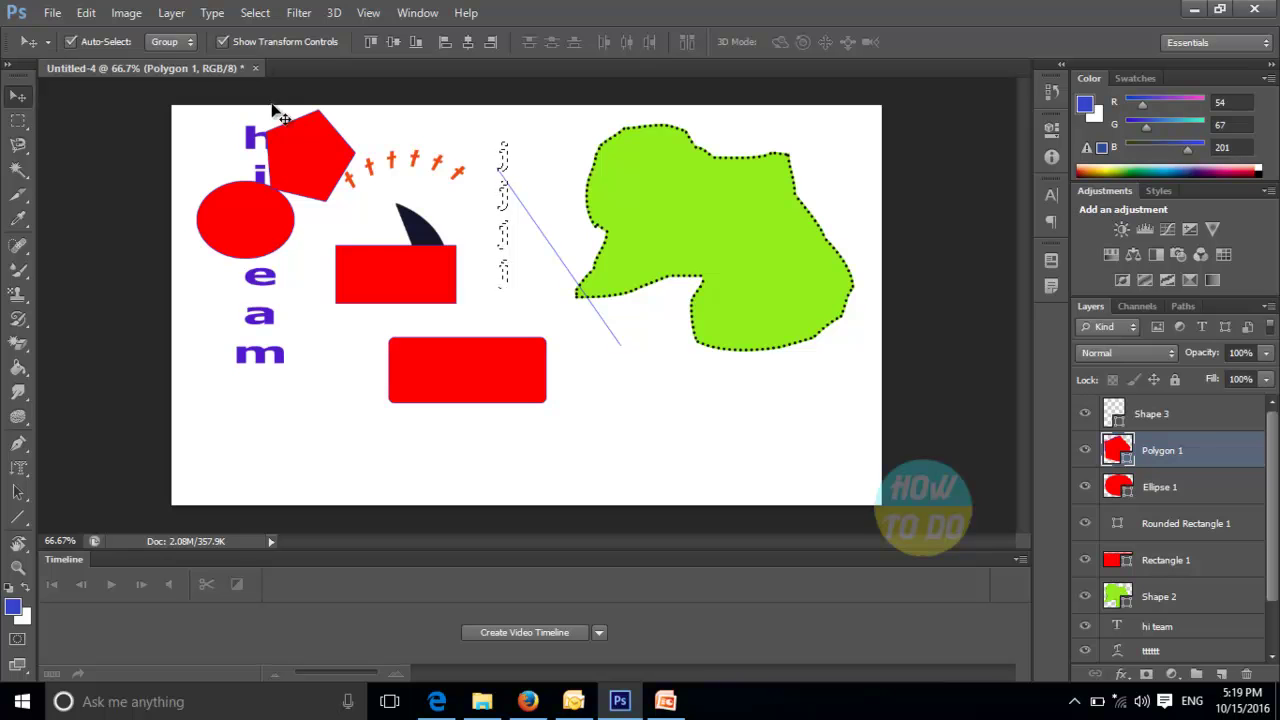
{"action": "left_click_drag", "start_coordinate": [318, 120], "coordinate": [320, 236]}
{"action": "key", "text": "ctrl+z"}
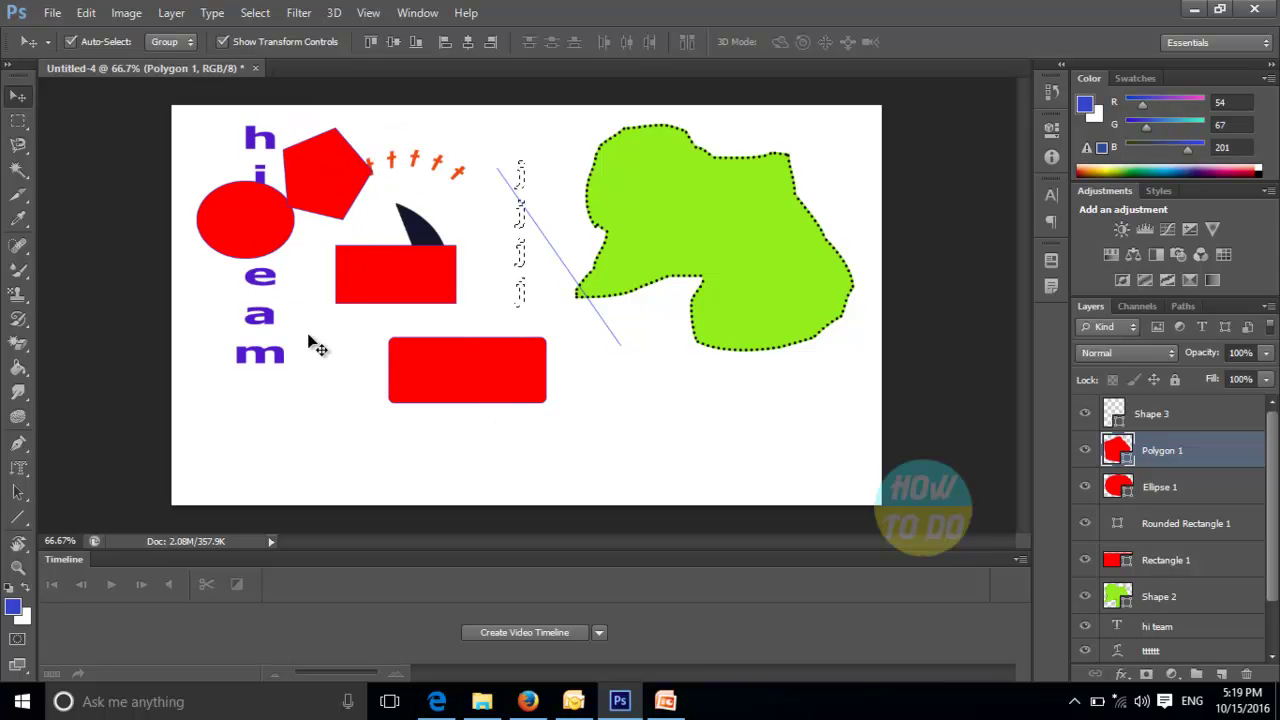
Change the fill colour of the red pentagon to yellow
{"action": "double_click", "coordinate": [1112, 450]}
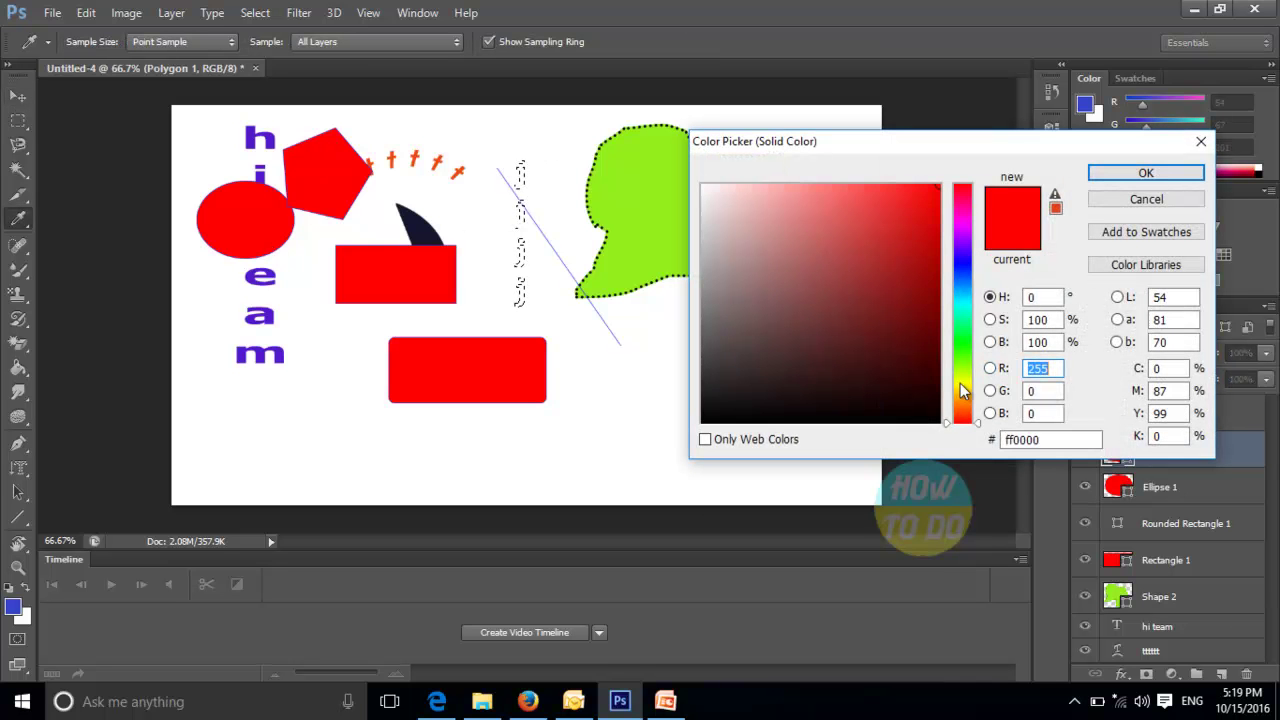
{"action": "left_click", "coordinate": [960, 387]}
{"action": "left_click", "coordinate": [1146, 172]}
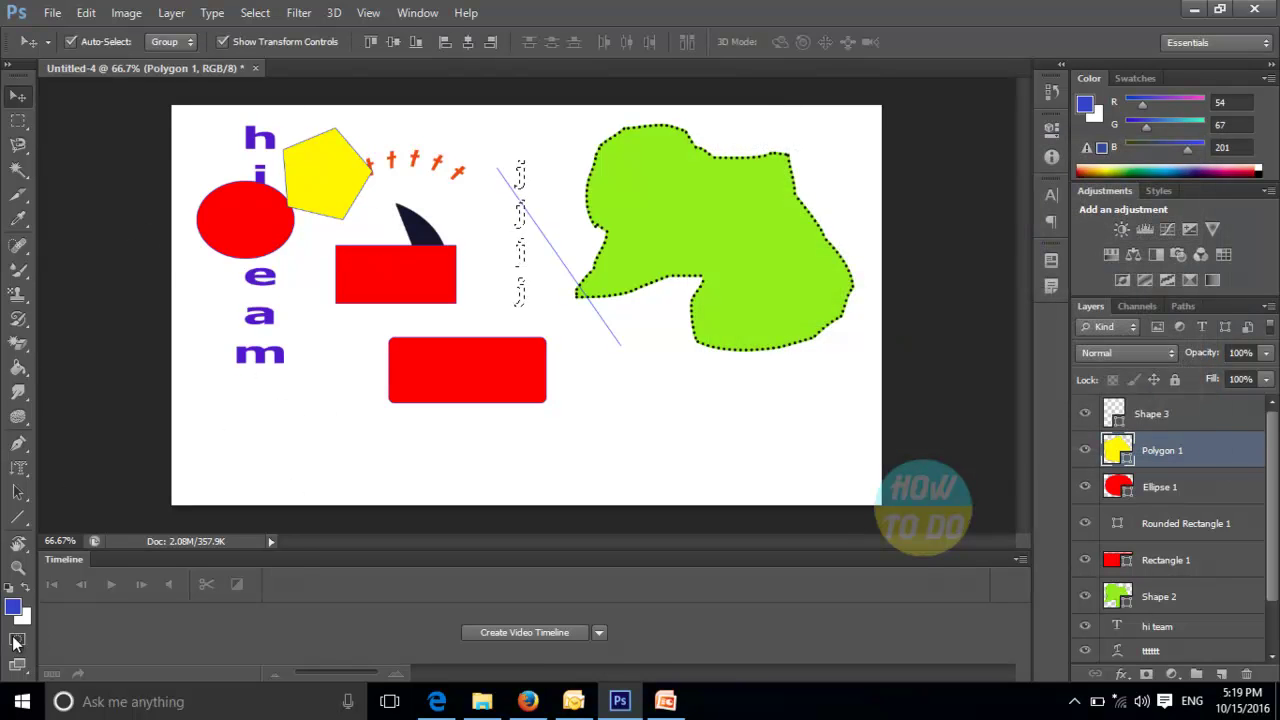
Try rotating the canvas view with the Rotate View tool
{"action": "left_click", "coordinate": [20, 545]}
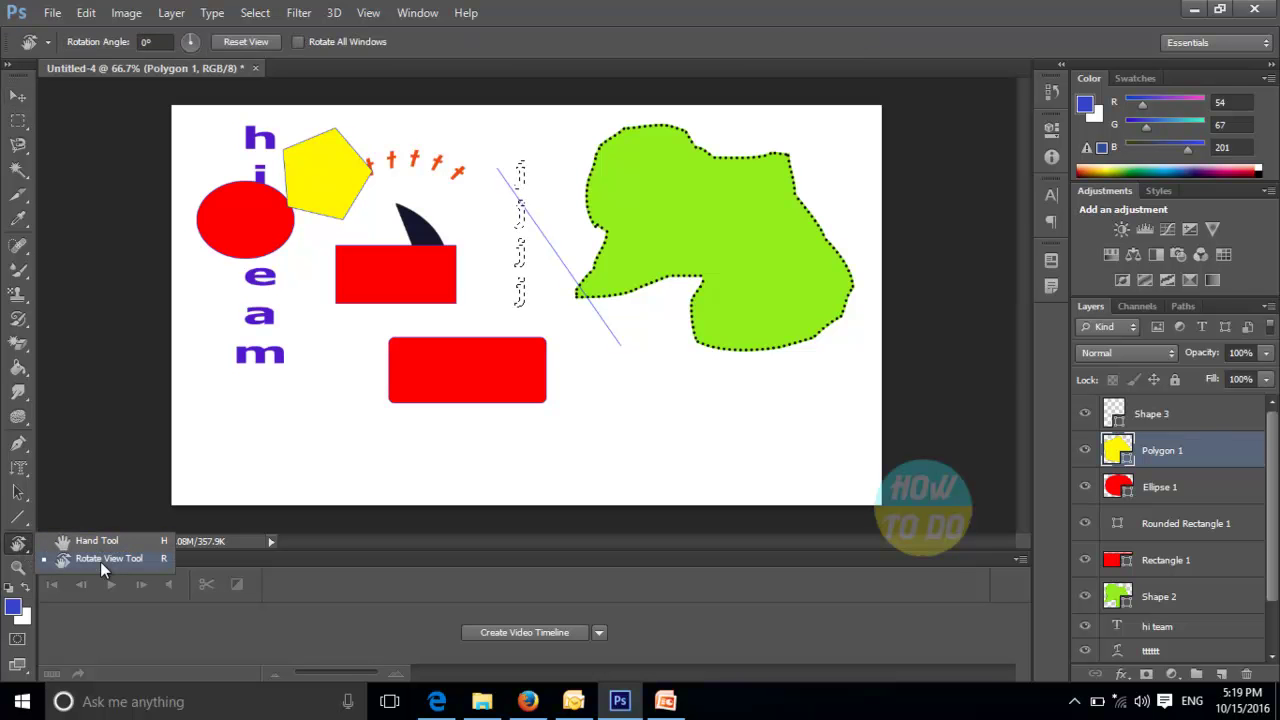
{"action": "left_click", "coordinate": [89, 557]}
{"action": "left_click_drag", "start_coordinate": [243, 409], "coordinate": [301, 309]}
{"action": "left_click_drag", "start_coordinate": [398, 238], "coordinate": [286, 396]}
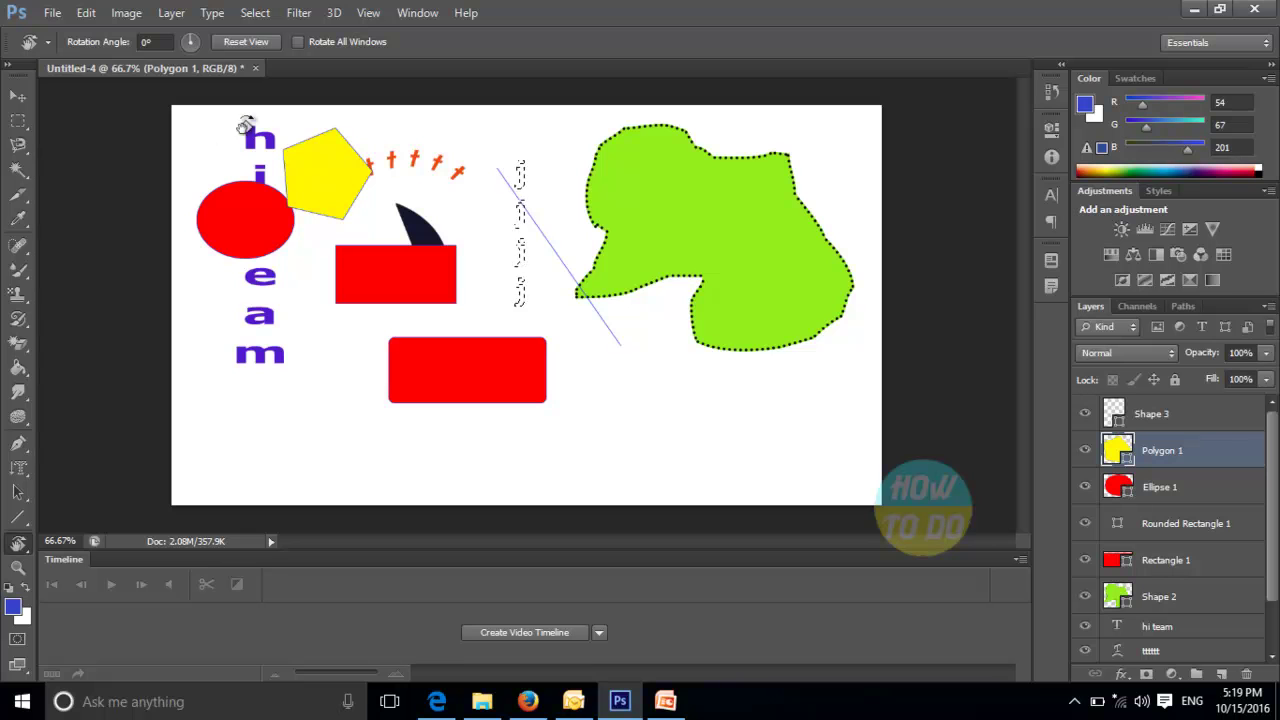
Zoom in on the red rectangle below the dark curved shape to 300%
{"action": "left_click", "coordinate": [18, 567]}
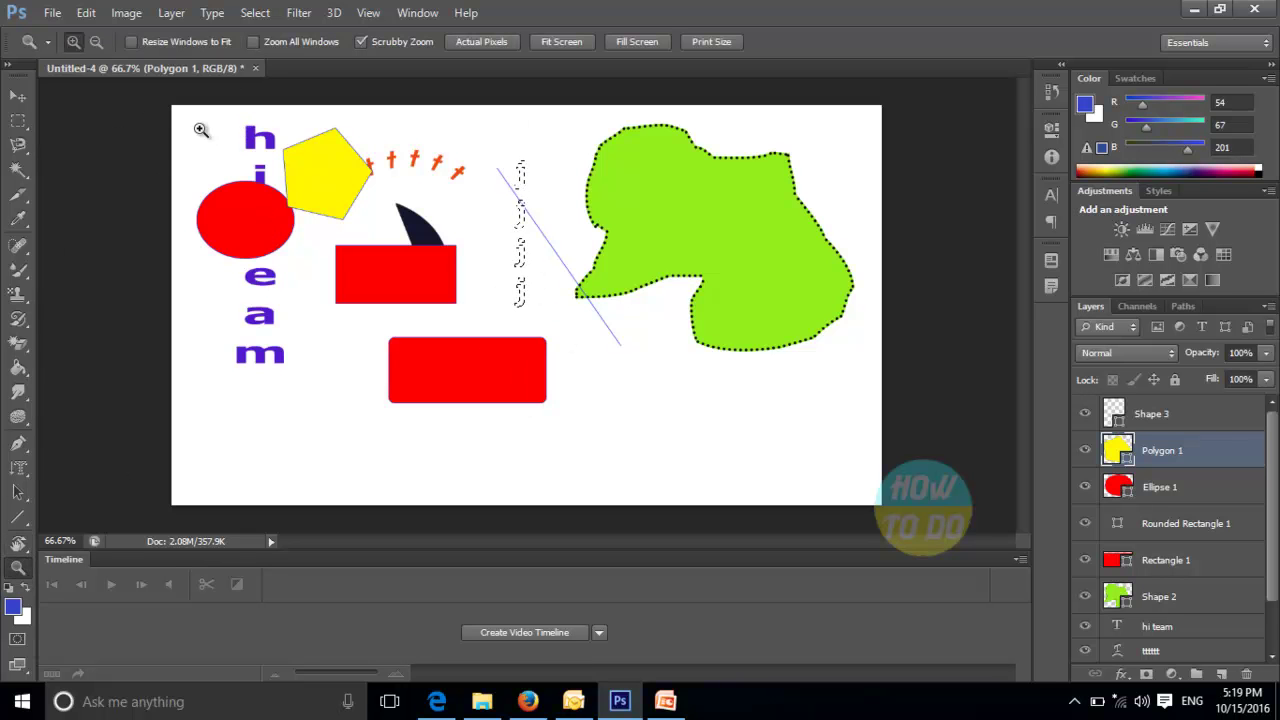
{"action": "left_click", "coordinate": [424, 222]}
{"action": "left_click", "coordinate": [410, 224]}
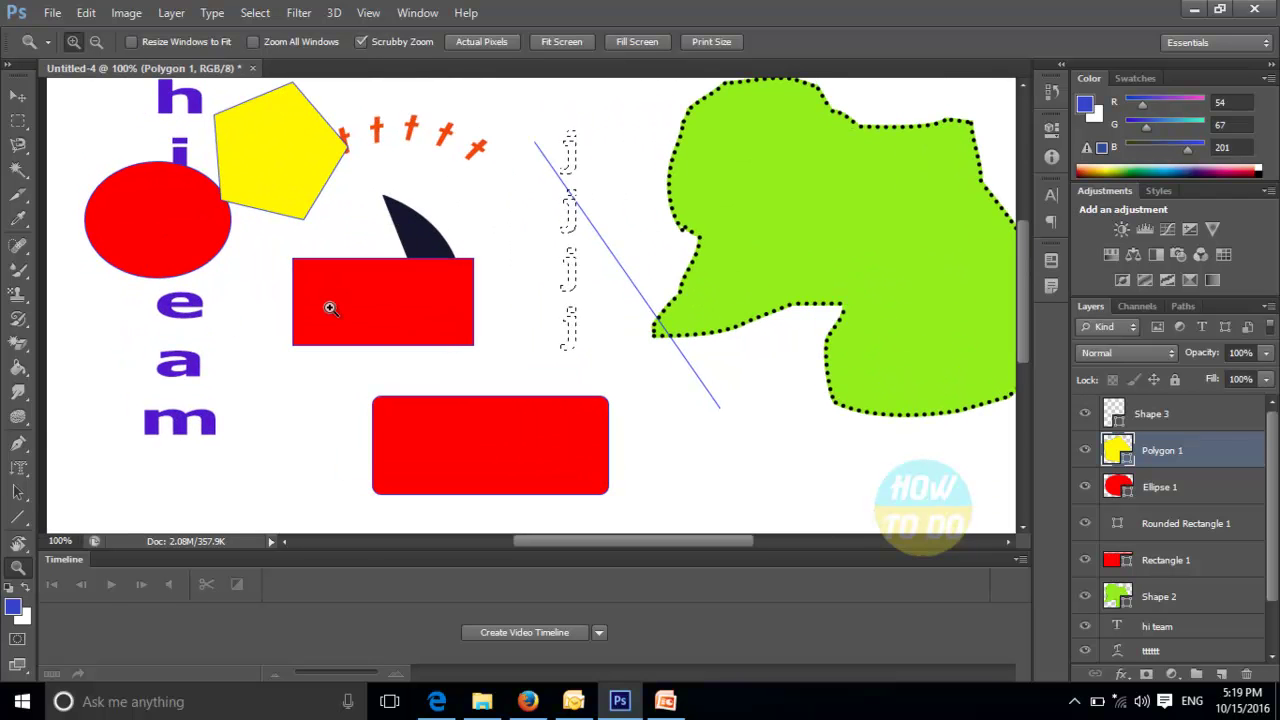
{"action": "left_click", "coordinate": [383, 318]}
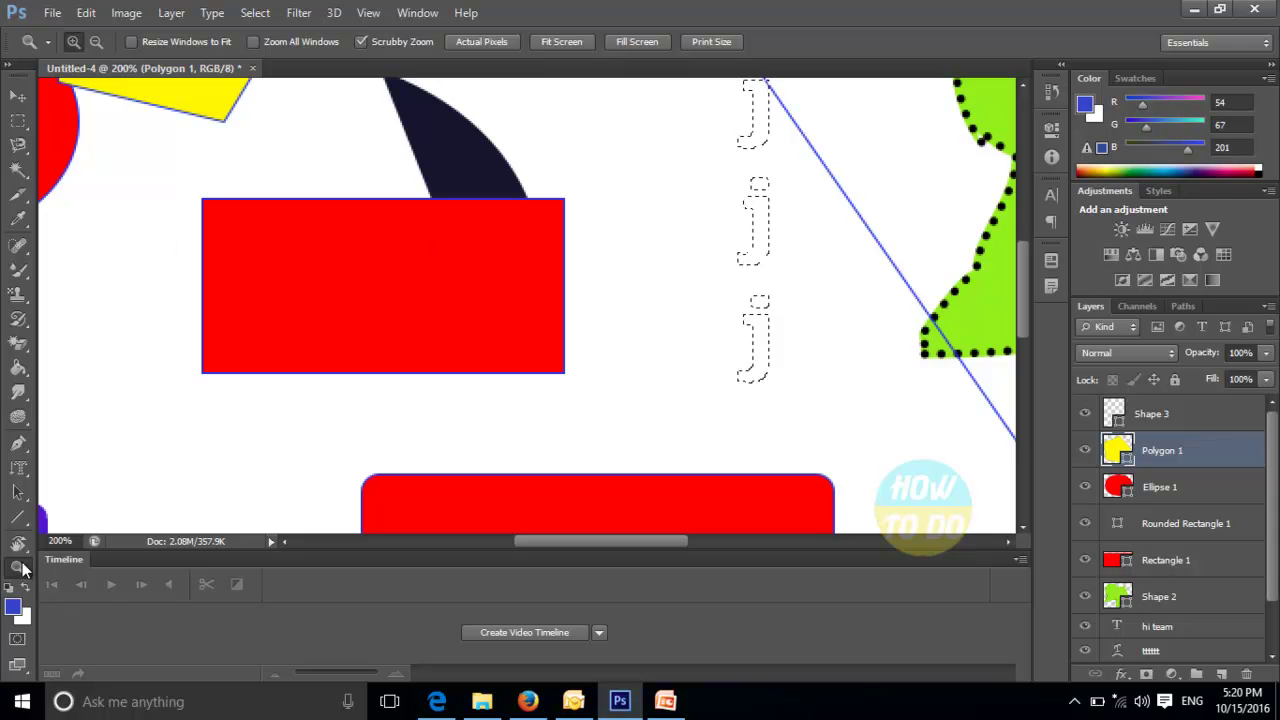
{"action": "left_click", "coordinate": [369, 289]}
Zoom back out to 66.7% so the whole canvas shows and return the Zoom tool to zoom-in mode
{"action": "left_click", "coordinate": [96, 41]}
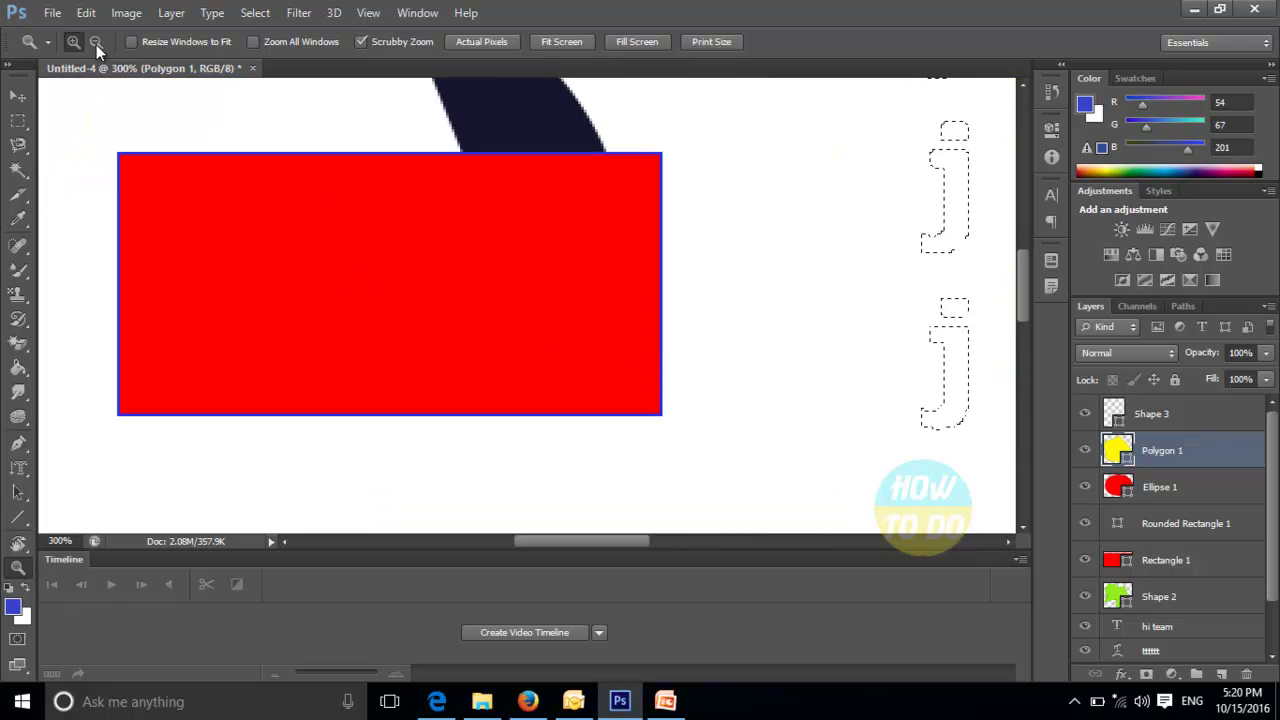
{"action": "left_click", "coordinate": [389, 229]}
{"action": "left_click", "coordinate": [391, 233]}
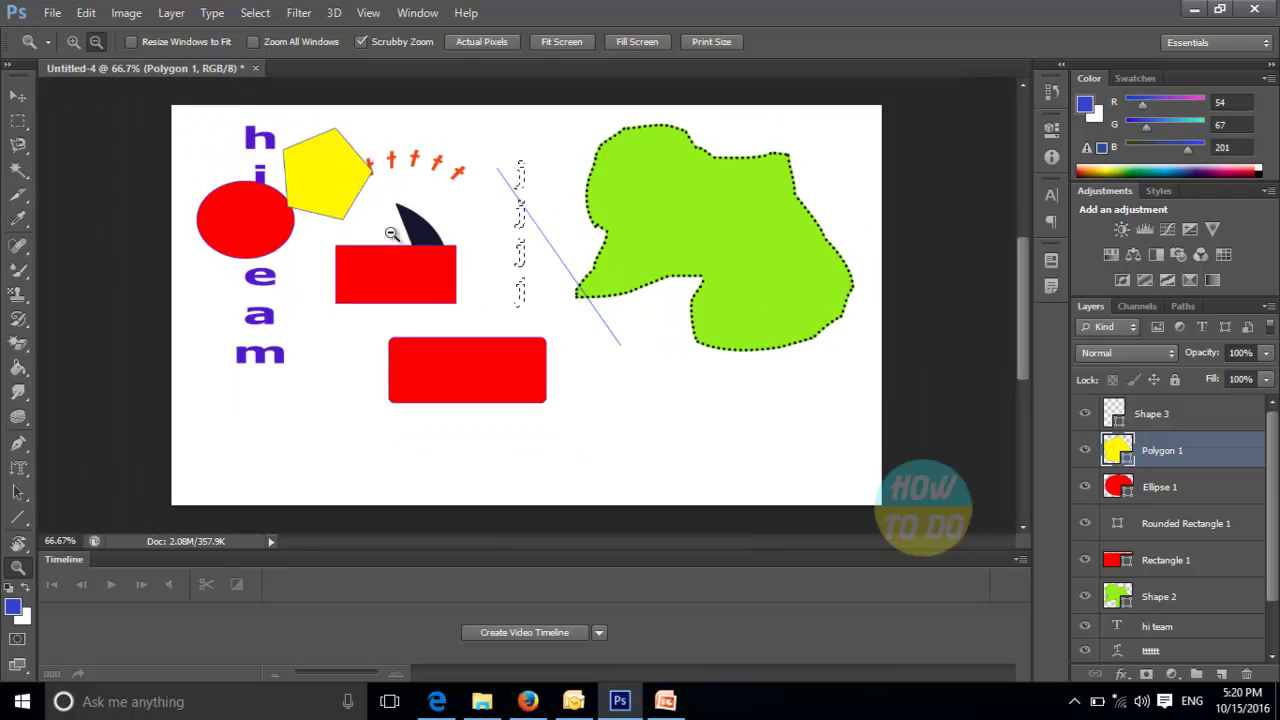
{"action": "left_click", "coordinate": [391, 233]}
{"action": "left_click", "coordinate": [137, 217]}
{"action": "left_click", "coordinate": [74, 41]}
{"action": "left_click", "coordinate": [455, 213]}
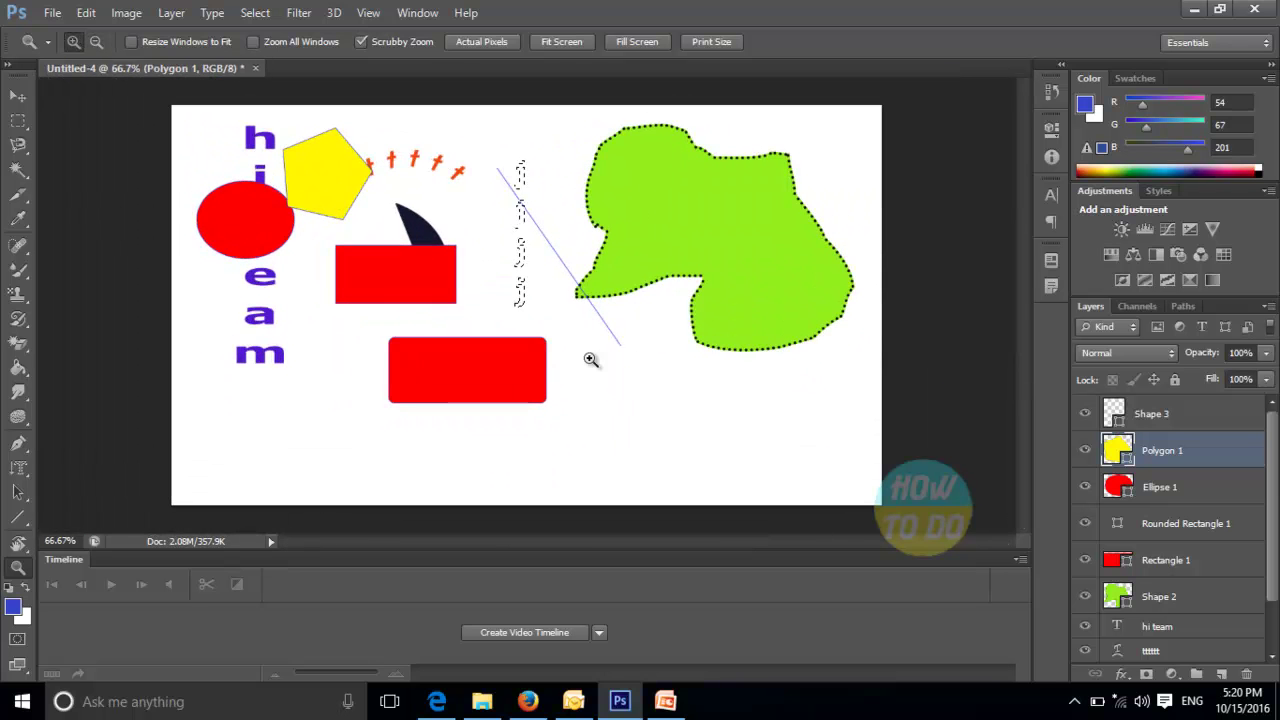
Set the foreground colour to light green, RGB 148, 222, 123
{"action": "left_click", "coordinate": [12, 606]}
{"action": "left_click_drag", "start_coordinate": [890, 210], "coordinate": [888, 282]}
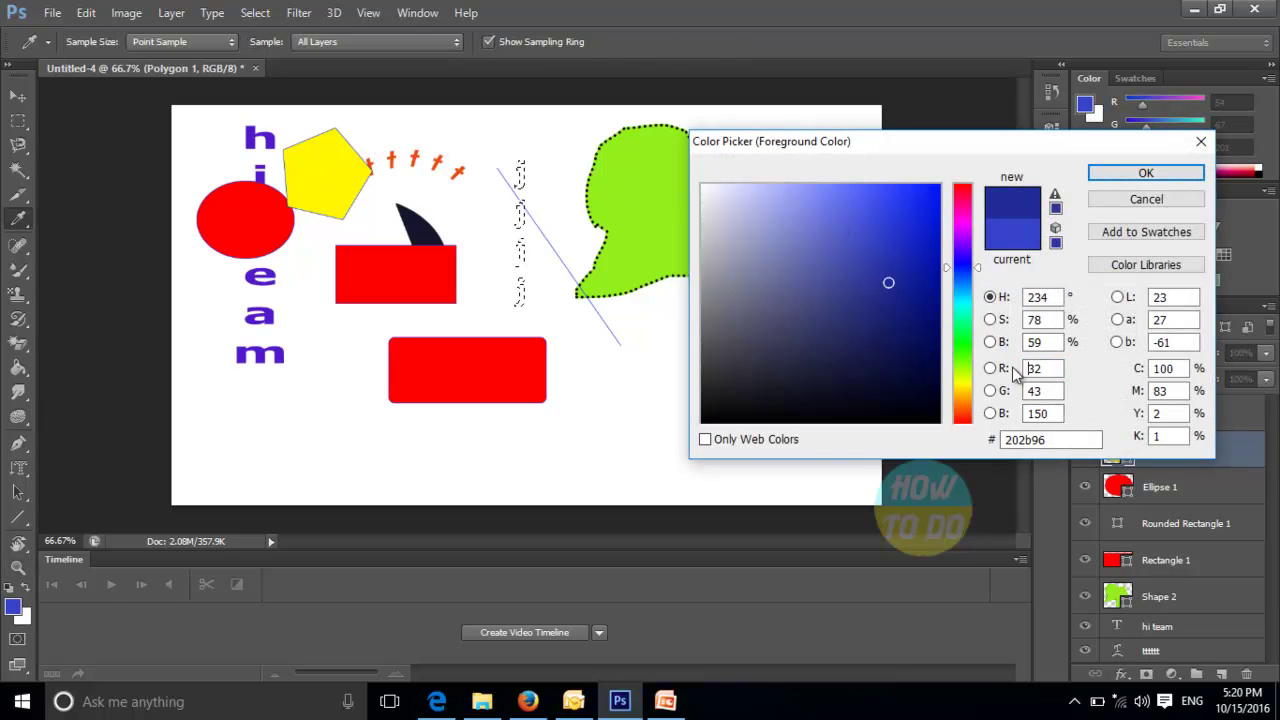
{"action": "left_click", "coordinate": [852, 296]}
{"action": "left_click", "coordinate": [962, 354]}
{"action": "left_click_drag", "start_coordinate": [866, 266], "coordinate": [812, 210]}
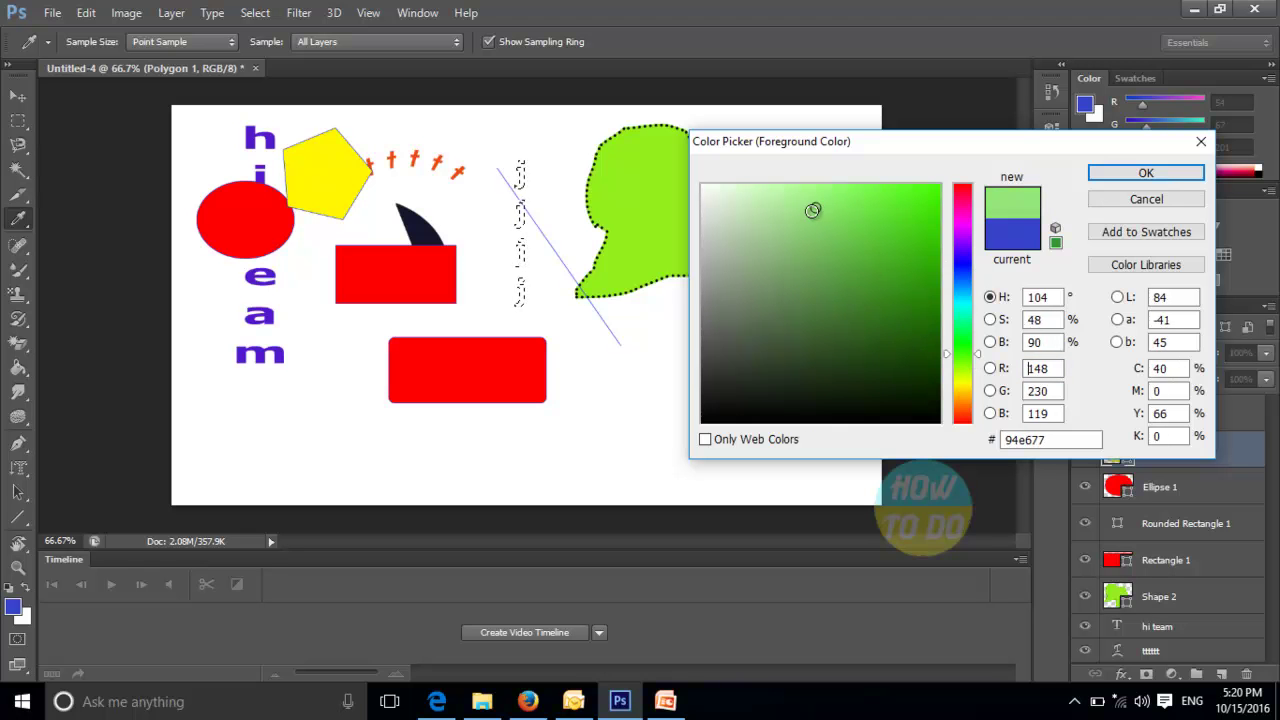
{"action": "left_click", "coordinate": [1146, 173]}
Switch from the Line tool to the Rectangle shape tool
{"action": "key", "text": "z"}
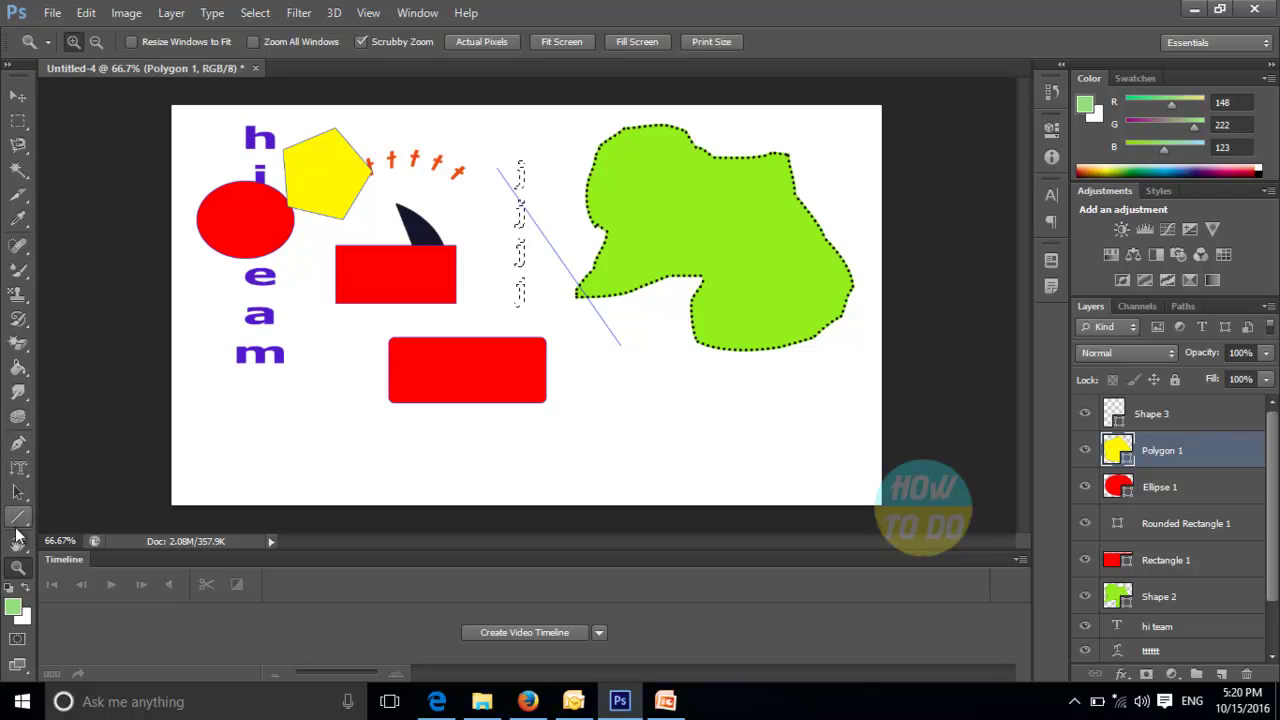
{"action": "left_click_drag", "start_coordinate": [33, 515], "coordinate": [89, 516]}
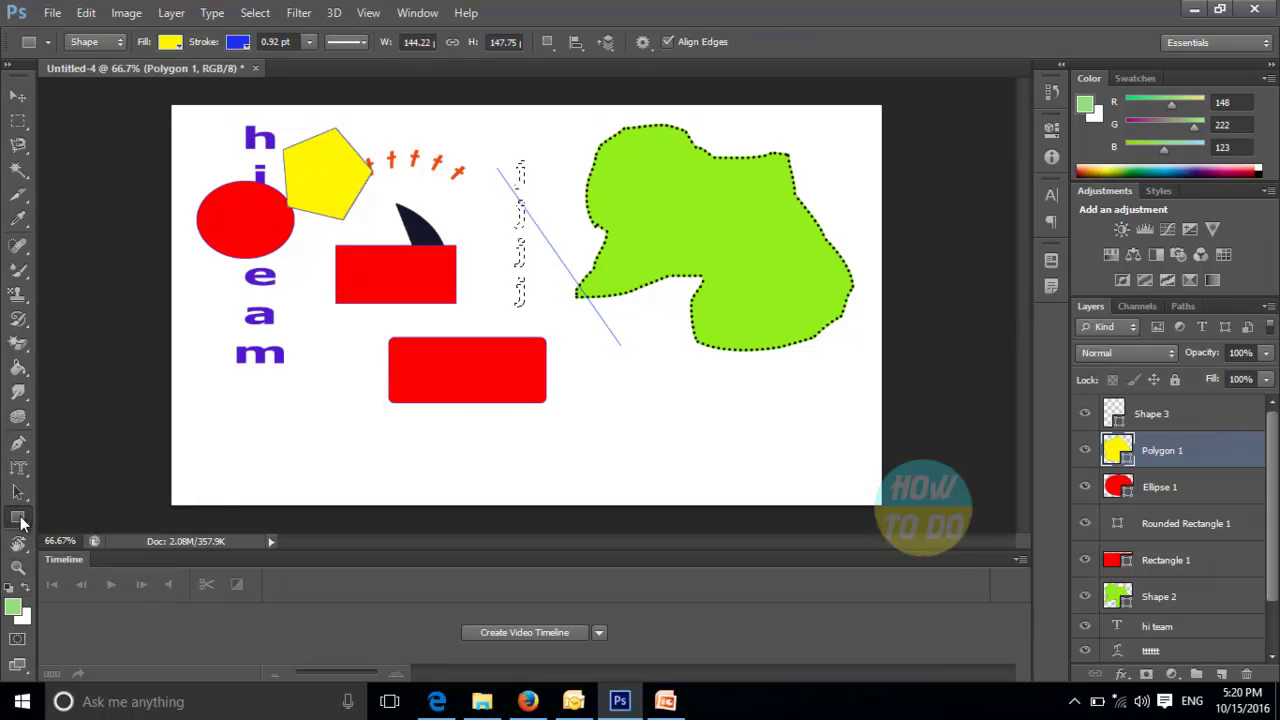